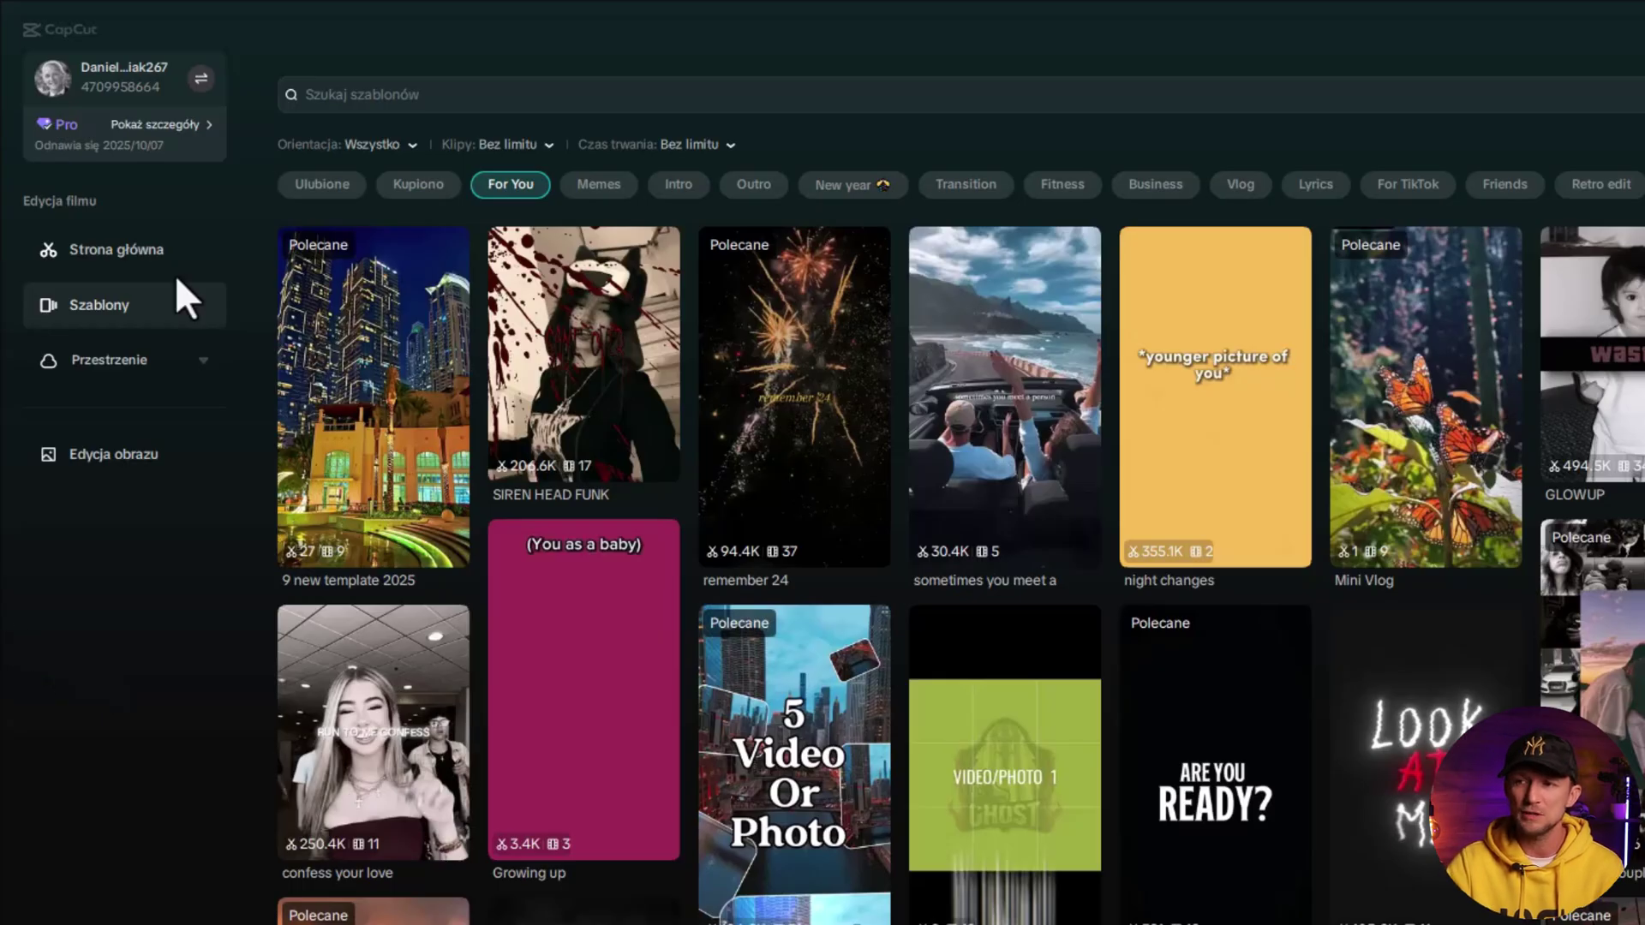
# Look over the template library's orientation, clip-count and duration filters and preview the "9 new template 2025" template
pyautogui.click(379, 148)
pyautogui.click(681, 146)
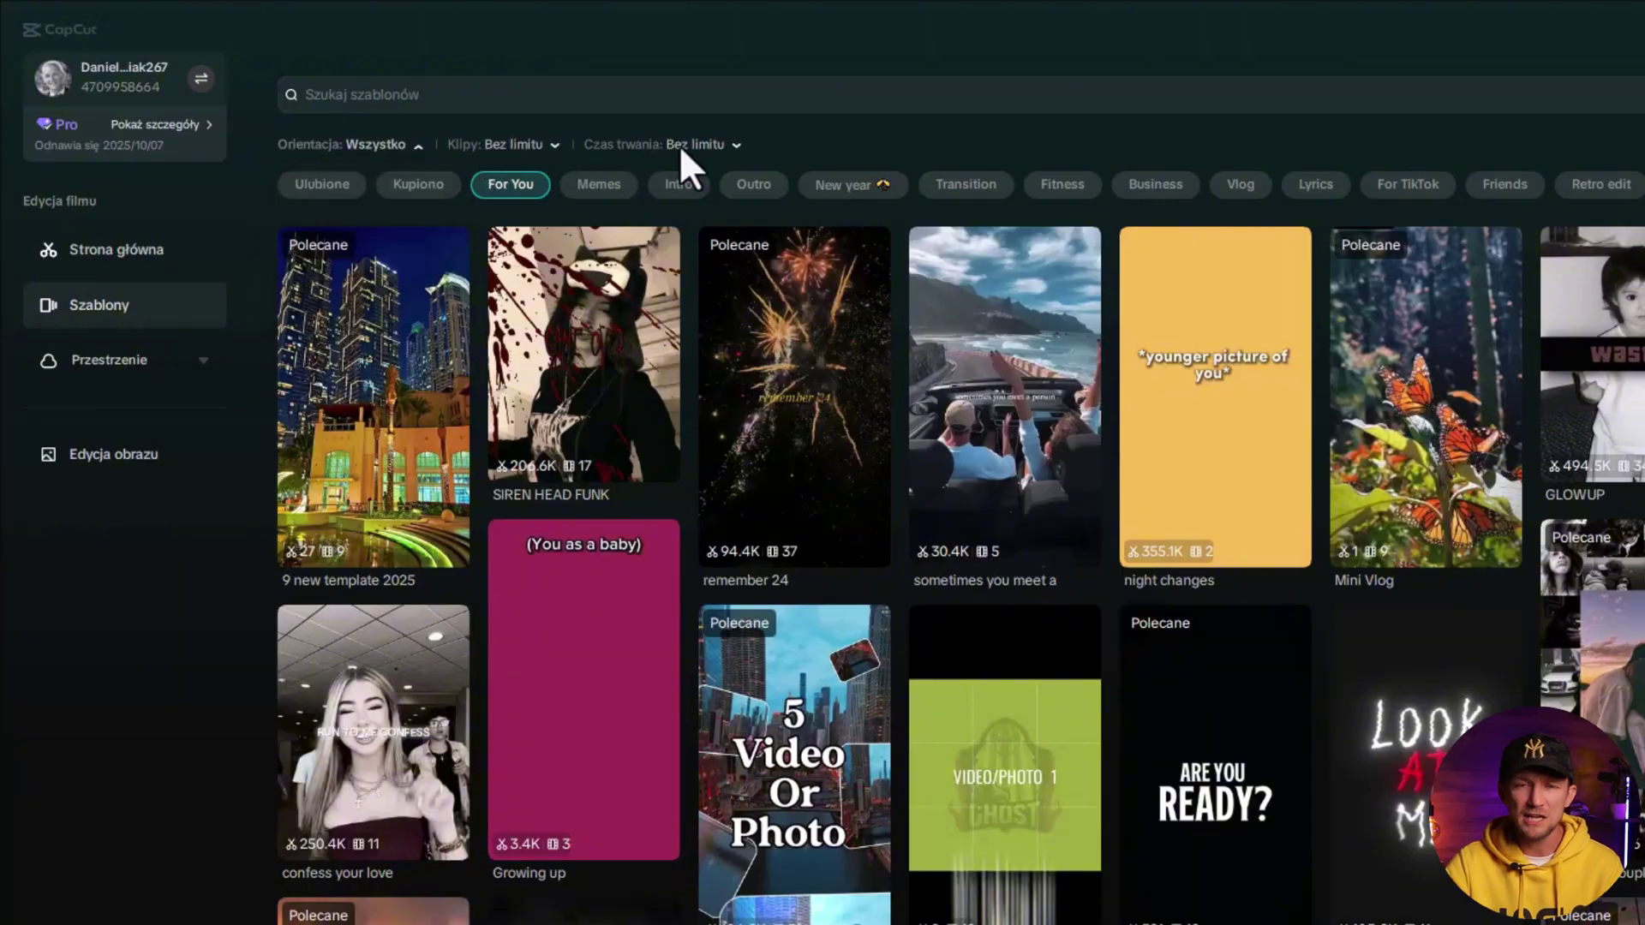
pyautogui.click(775, 109)
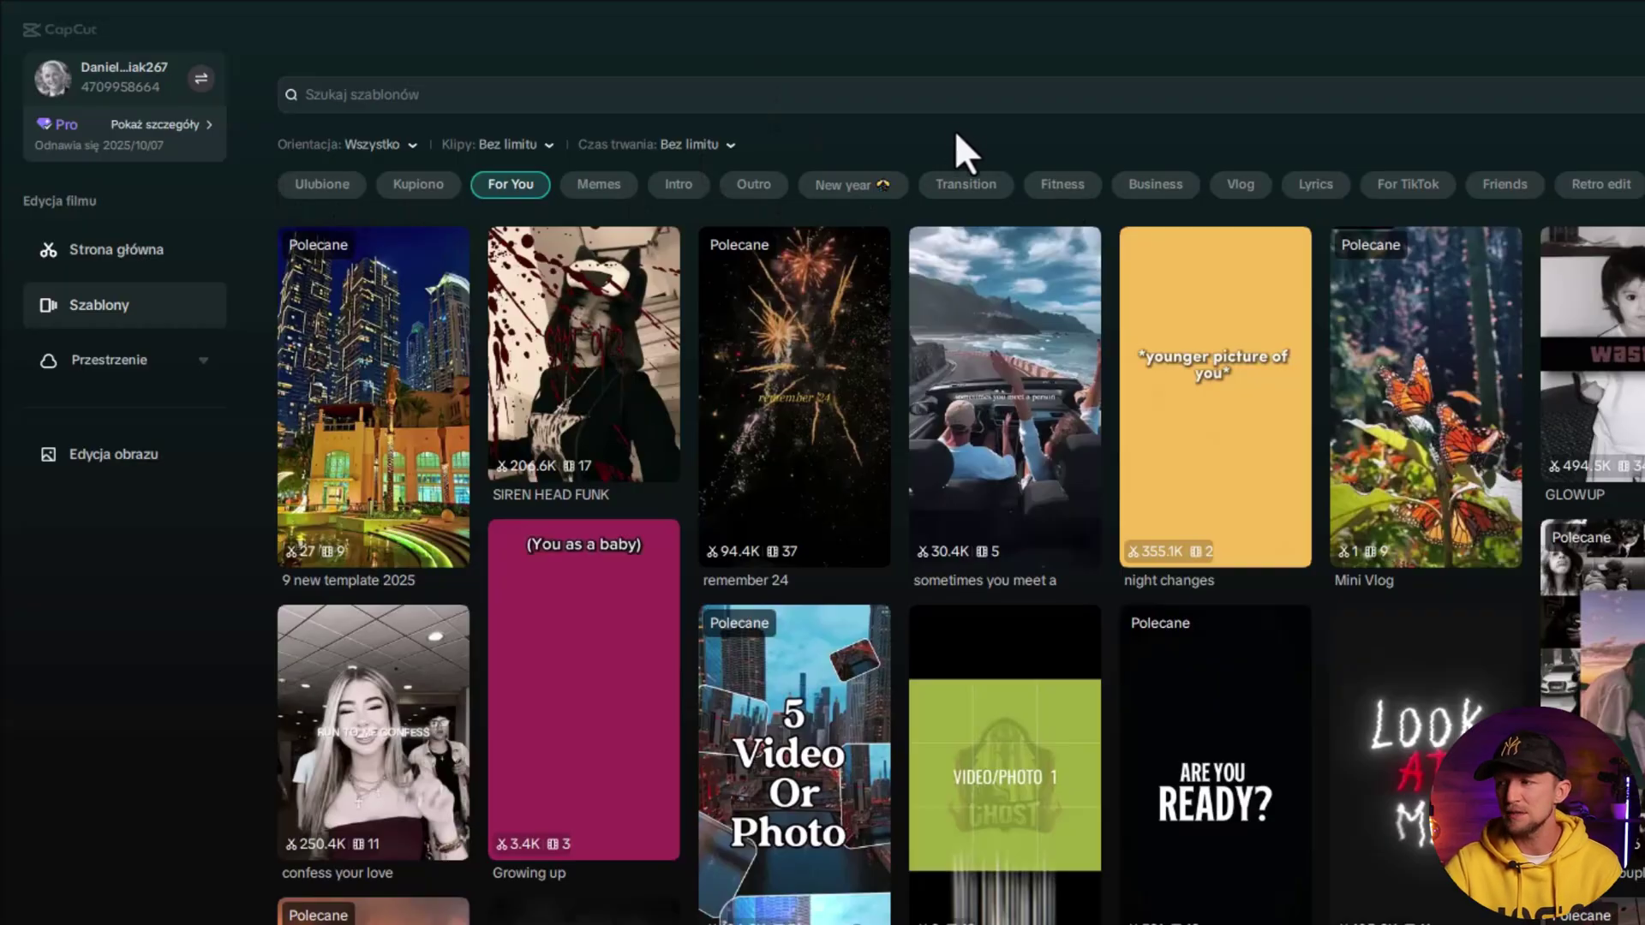
pyautogui.moveTo(1422, 394)
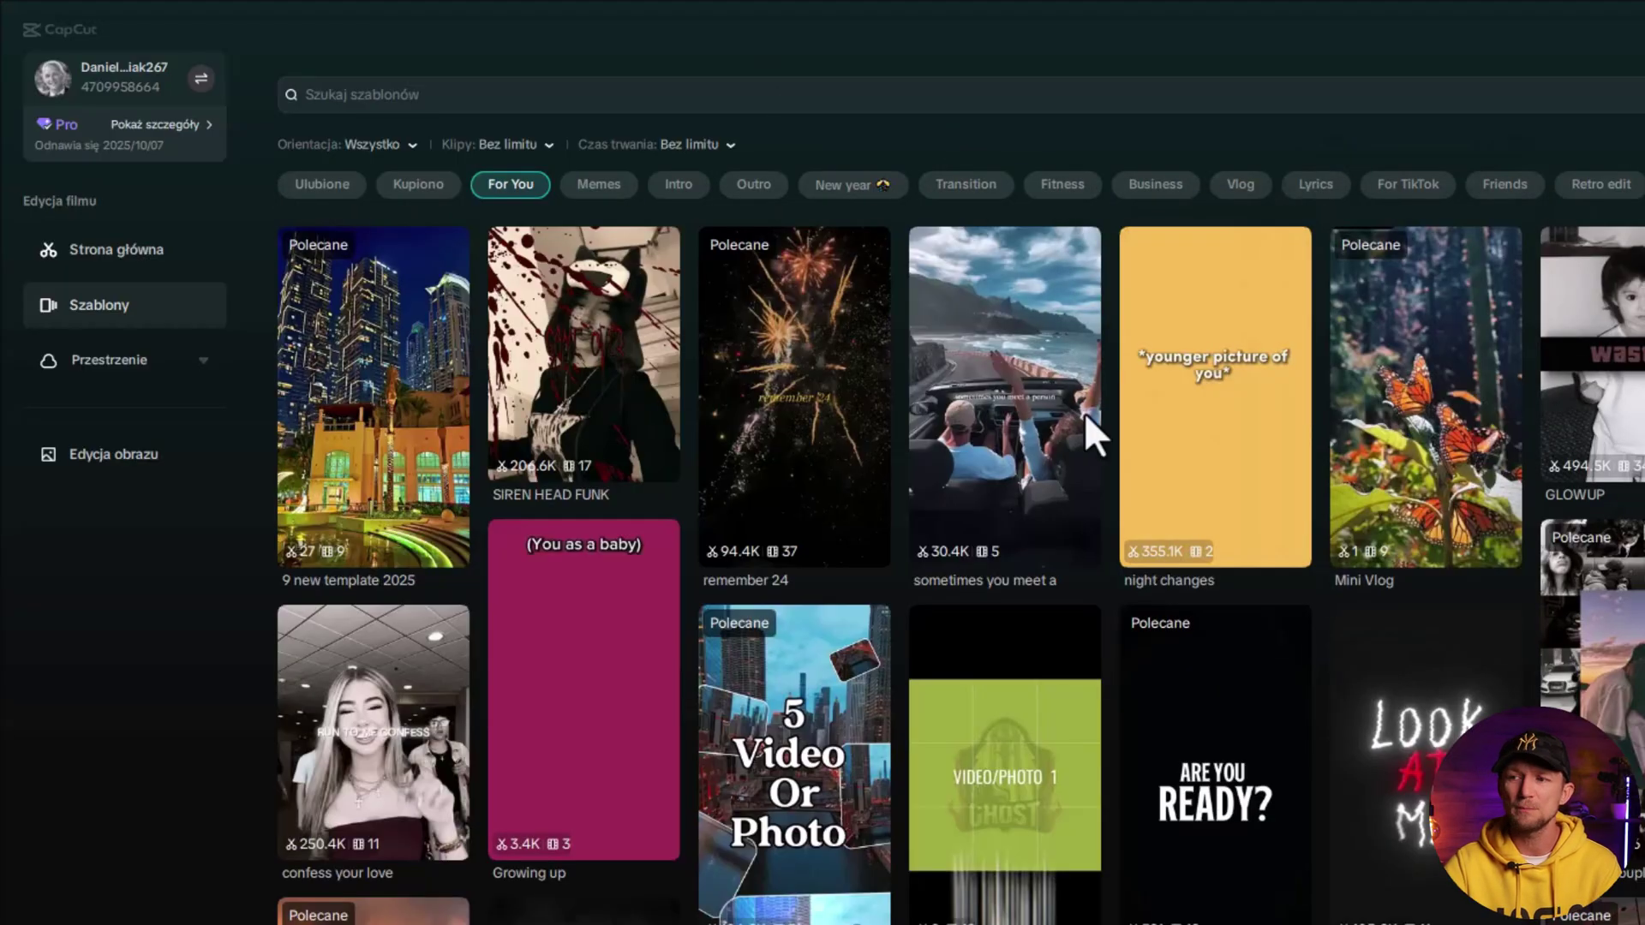
pyautogui.moveTo(367, 403)
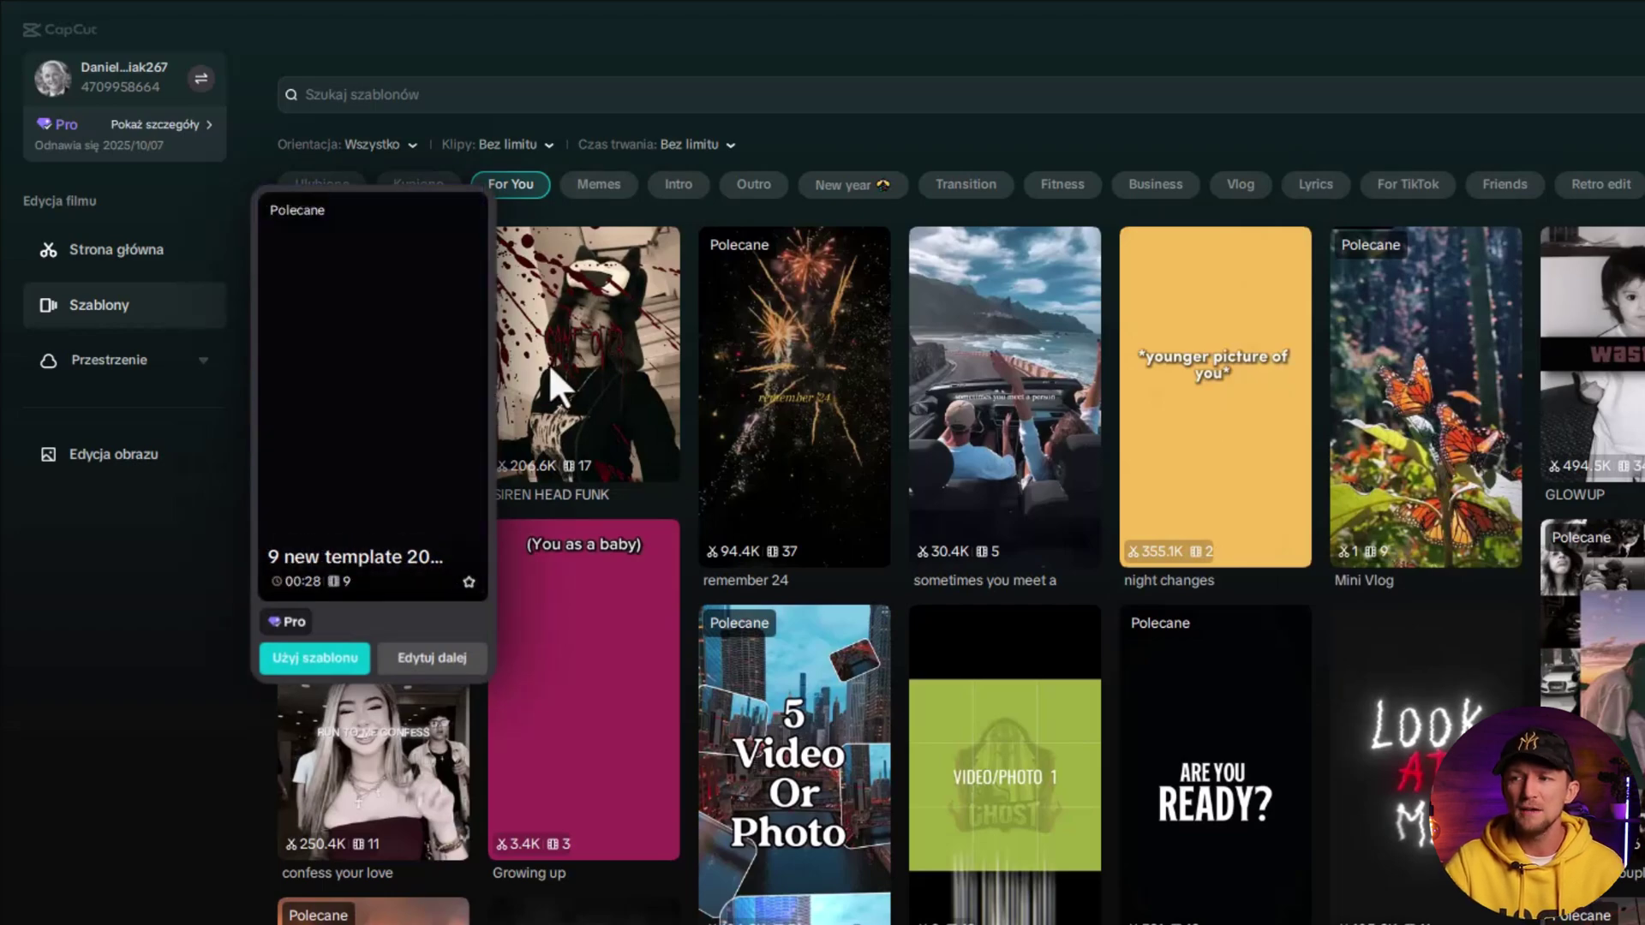
pyautogui.moveTo(548, 363)
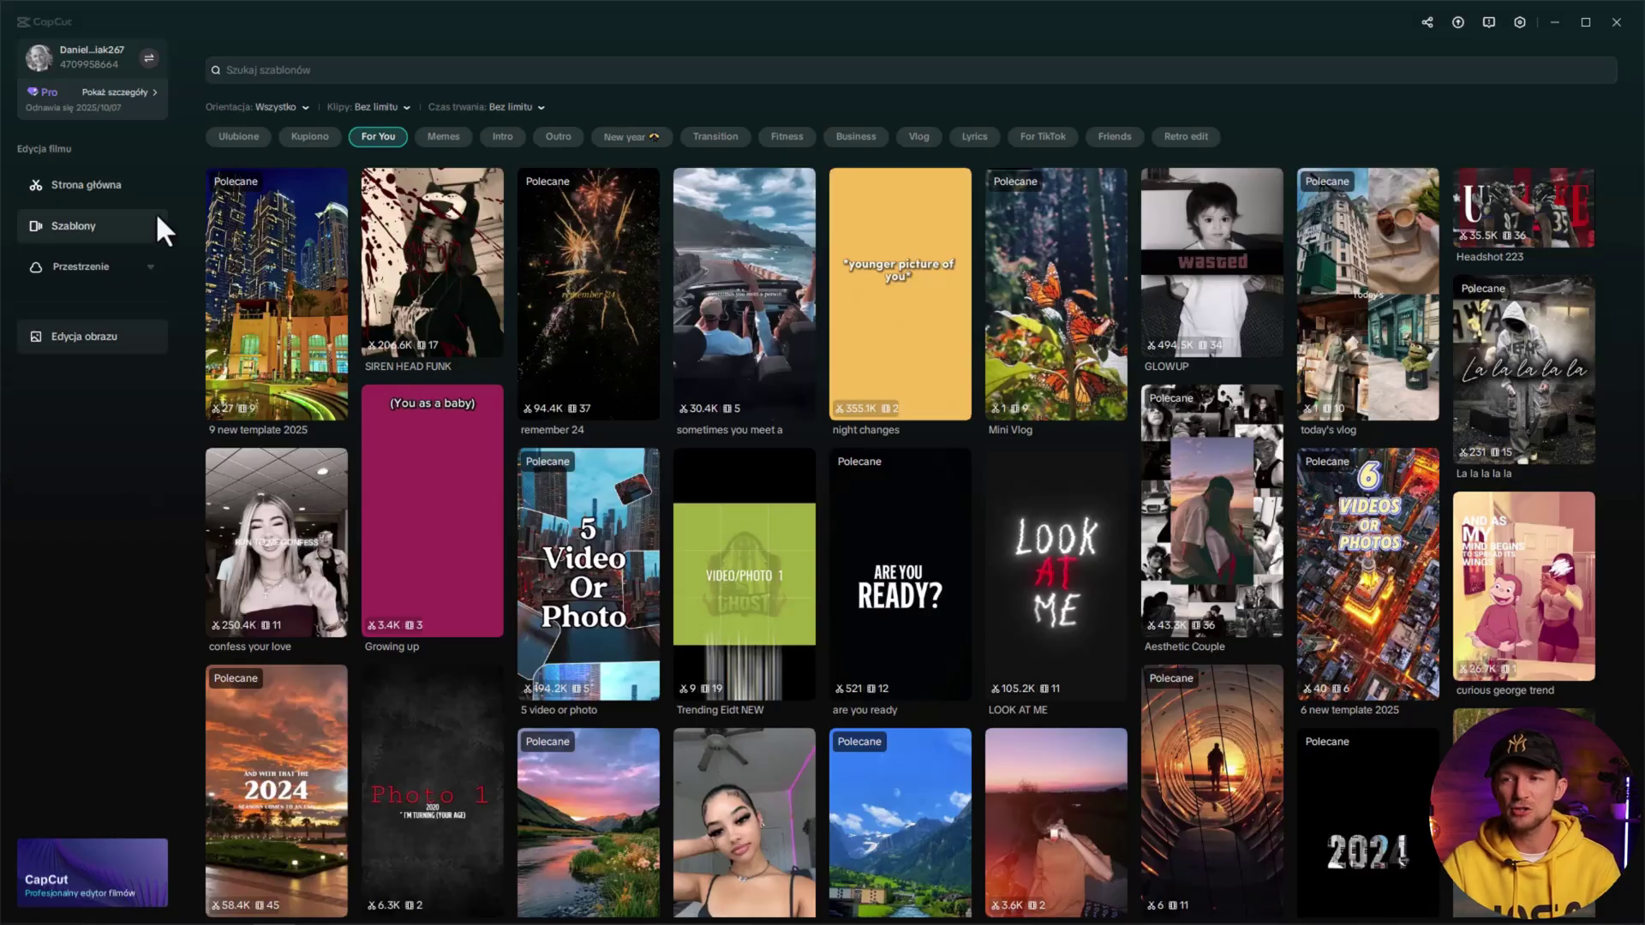
# Create a new project and place the imported video MVI_3583.MP4 at the start of the timeline
pyautogui.click(80, 182)
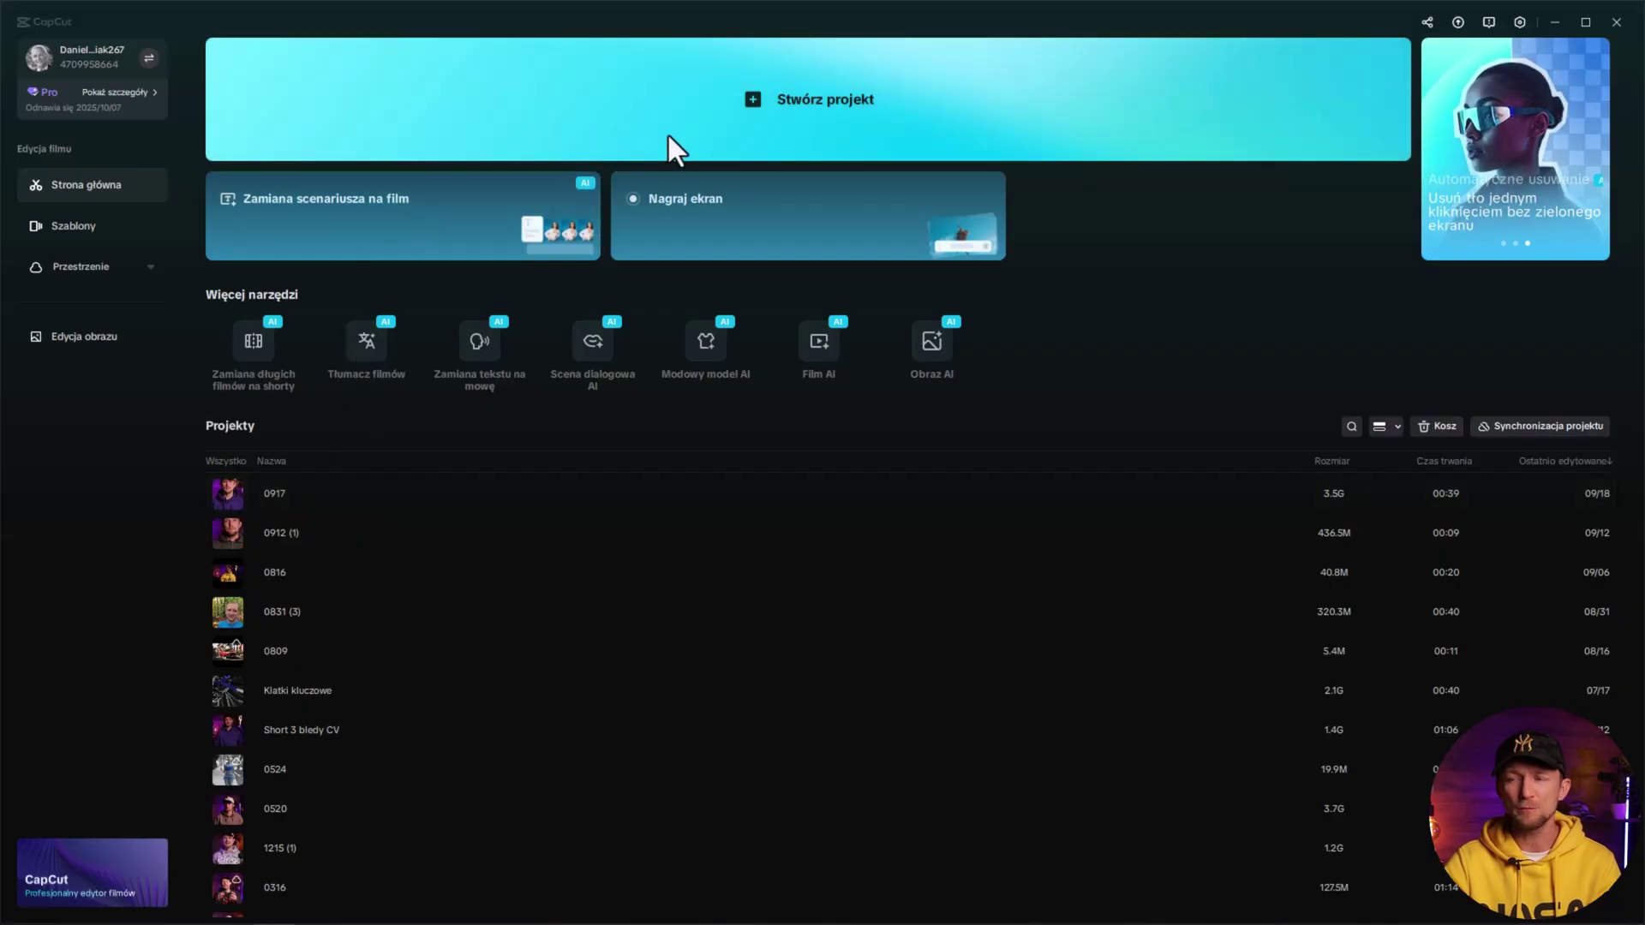
pyautogui.click(668, 138)
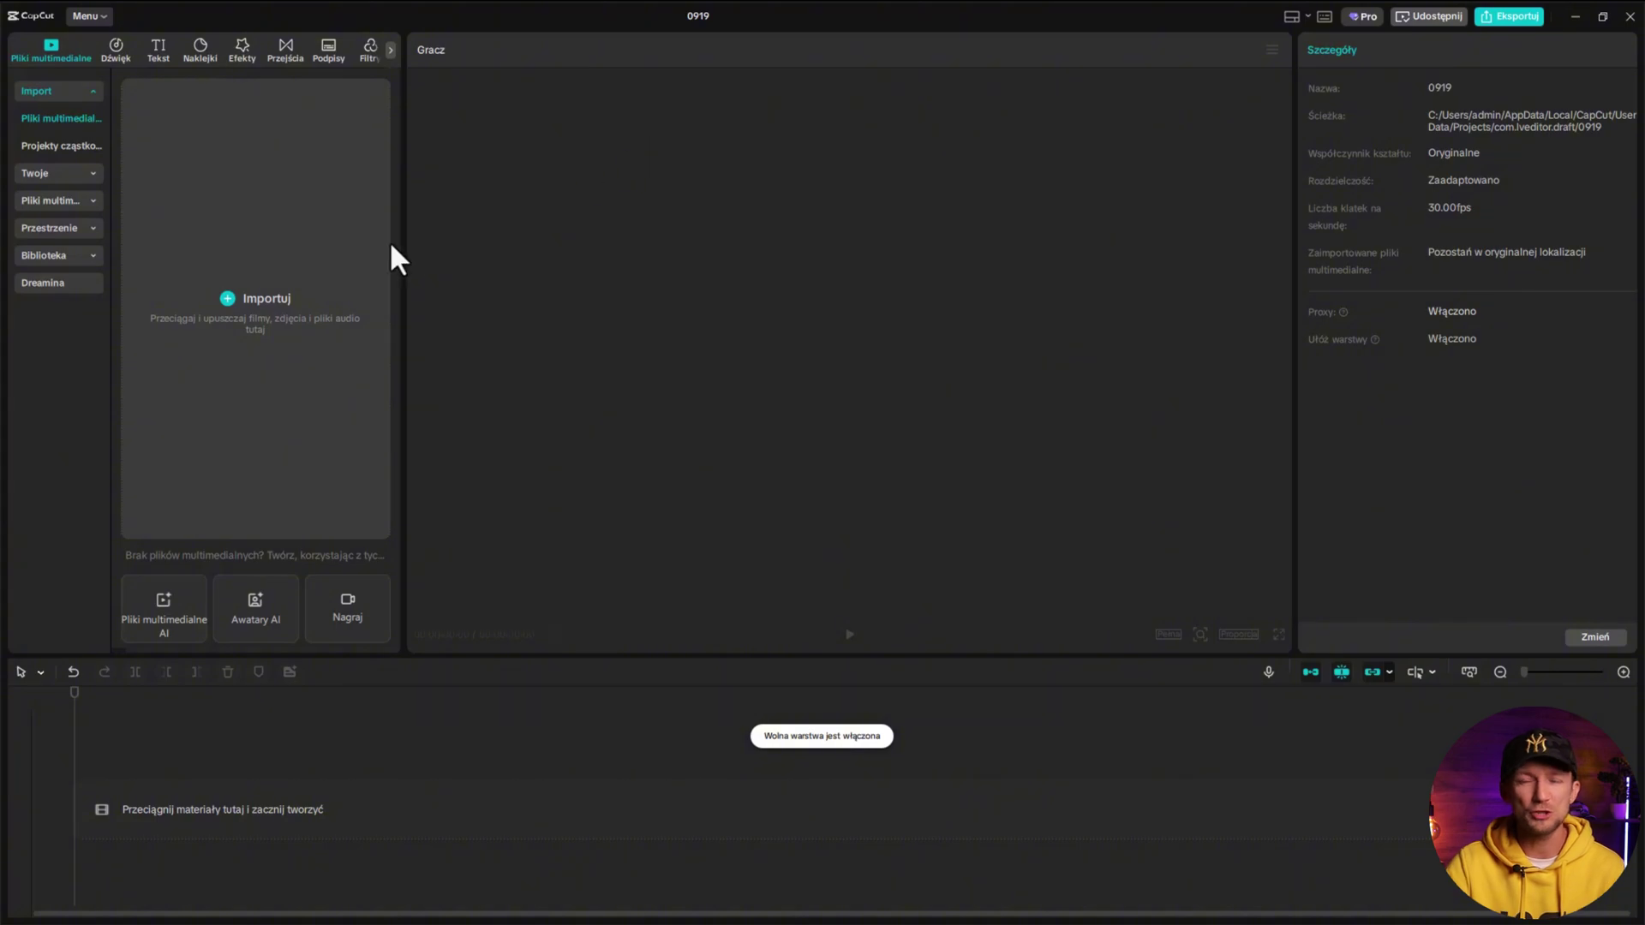
pyautogui.click(218, 287)
pyautogui.doubleClick(196, 151)
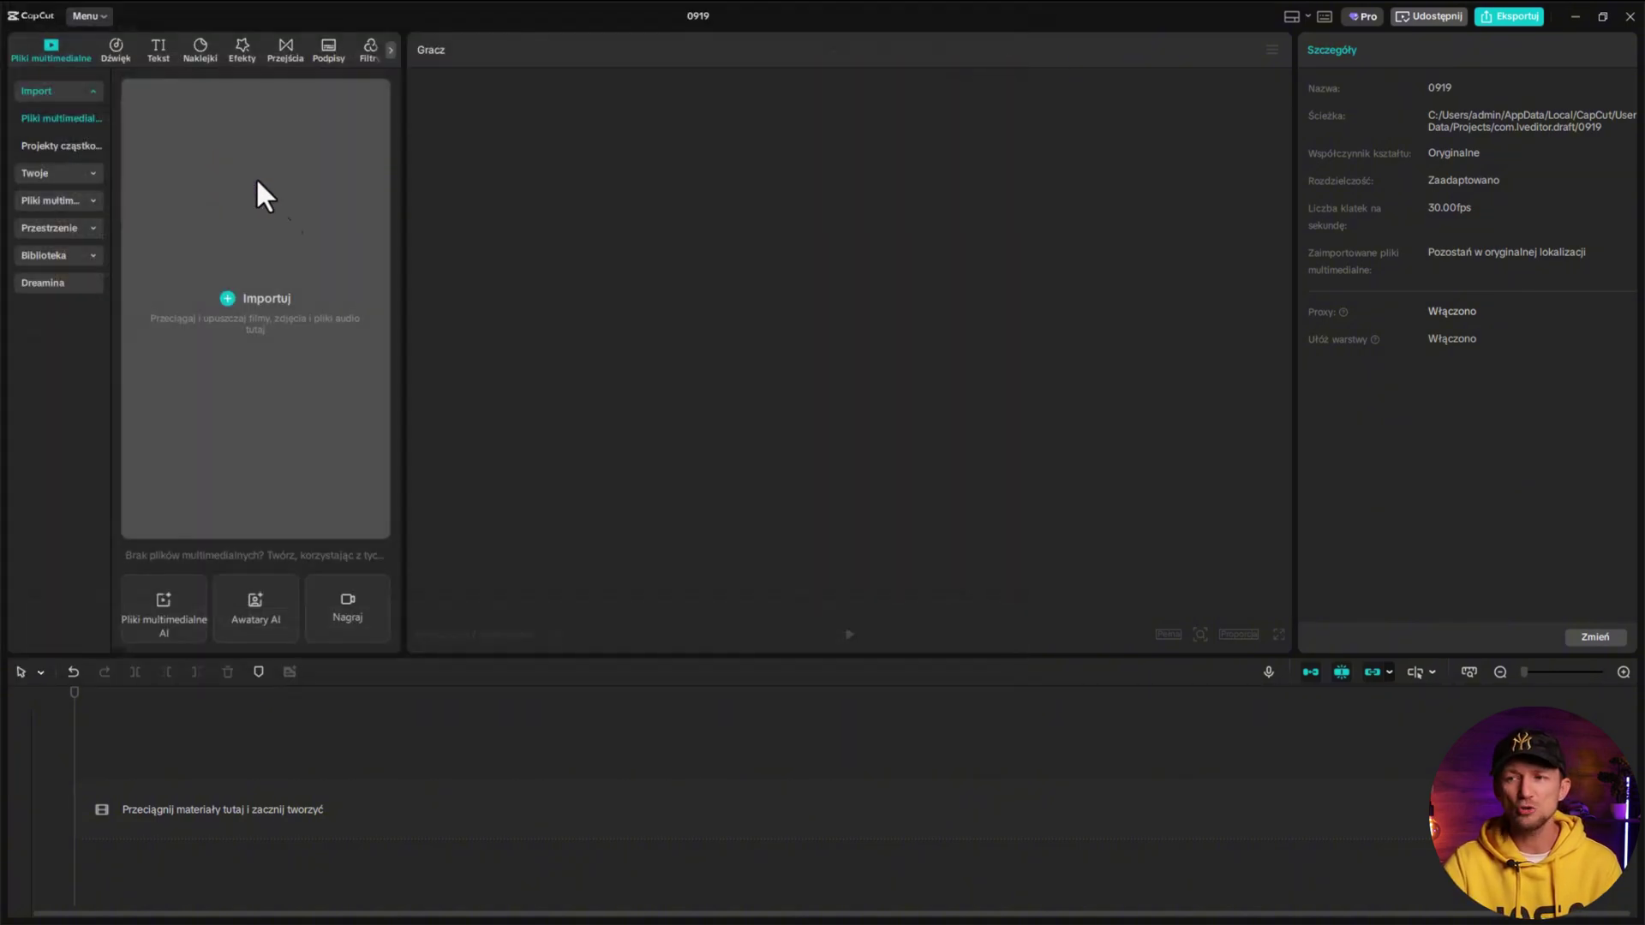
pyautogui.moveTo(160, 151); pyautogui.dragTo(167, 792)
pyautogui.click(176, 786)
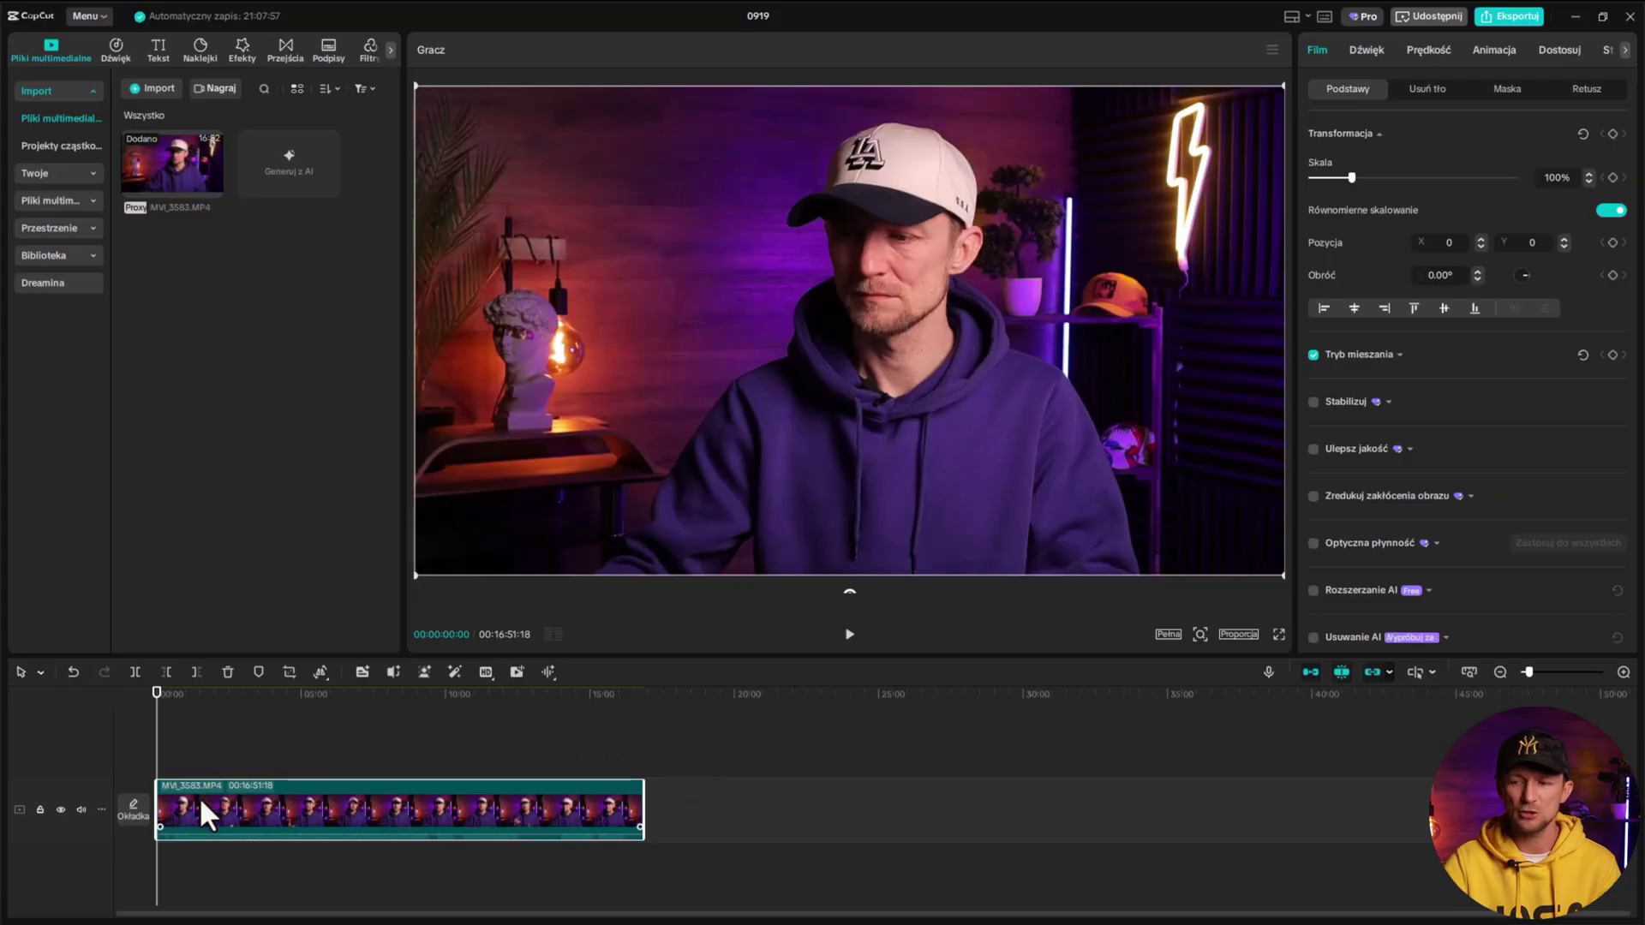
# Trim the clip at 00:01:00:10, removing everything after that point
pyautogui.keyDown('ctrl'); pyautogui.scroll(5, 243, 779); pyautogui.keyUp('ctrl')
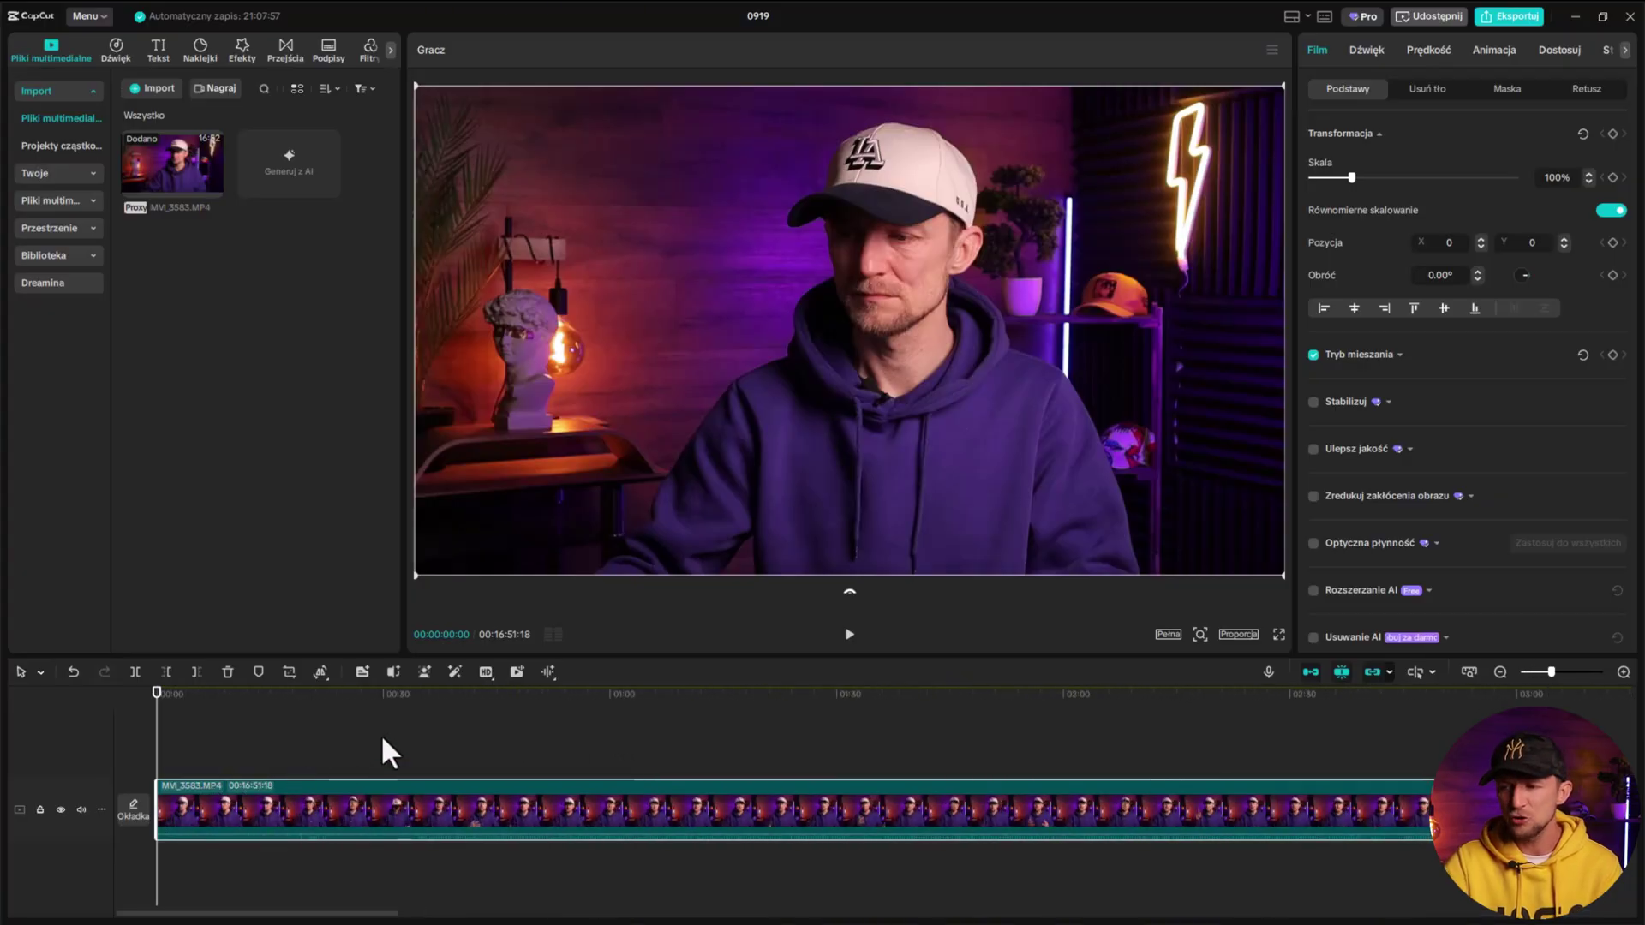
pyautogui.moveTo(372, 698); pyautogui.dragTo(613, 716)
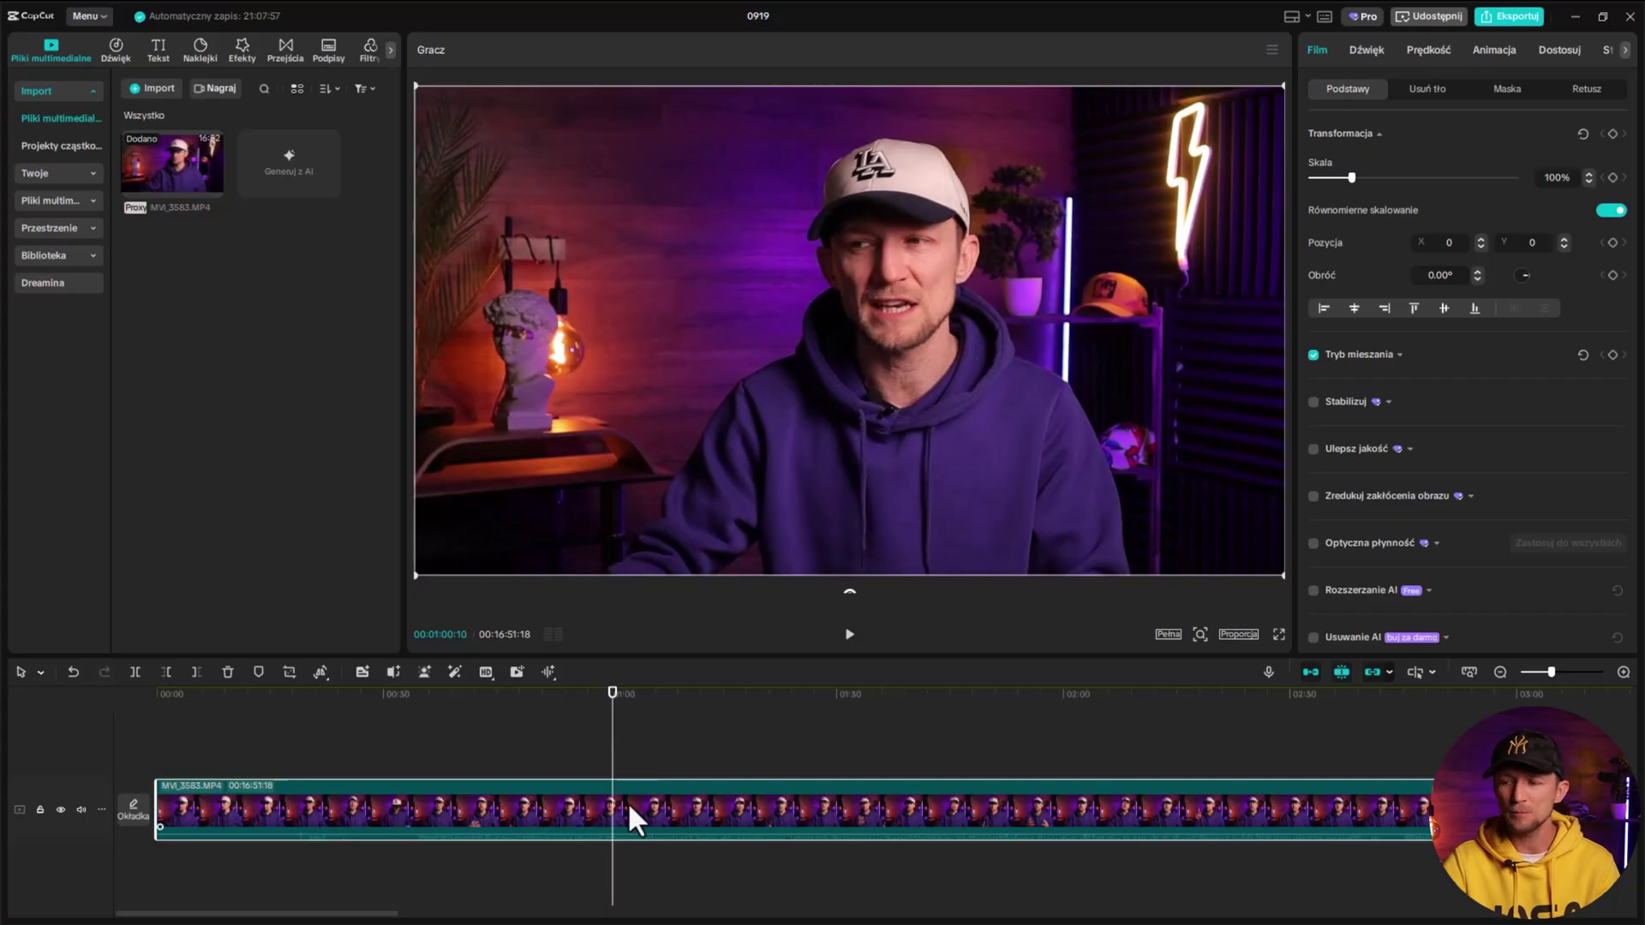
pyautogui.press('w')
pyautogui.hotkey('shift', 'z')
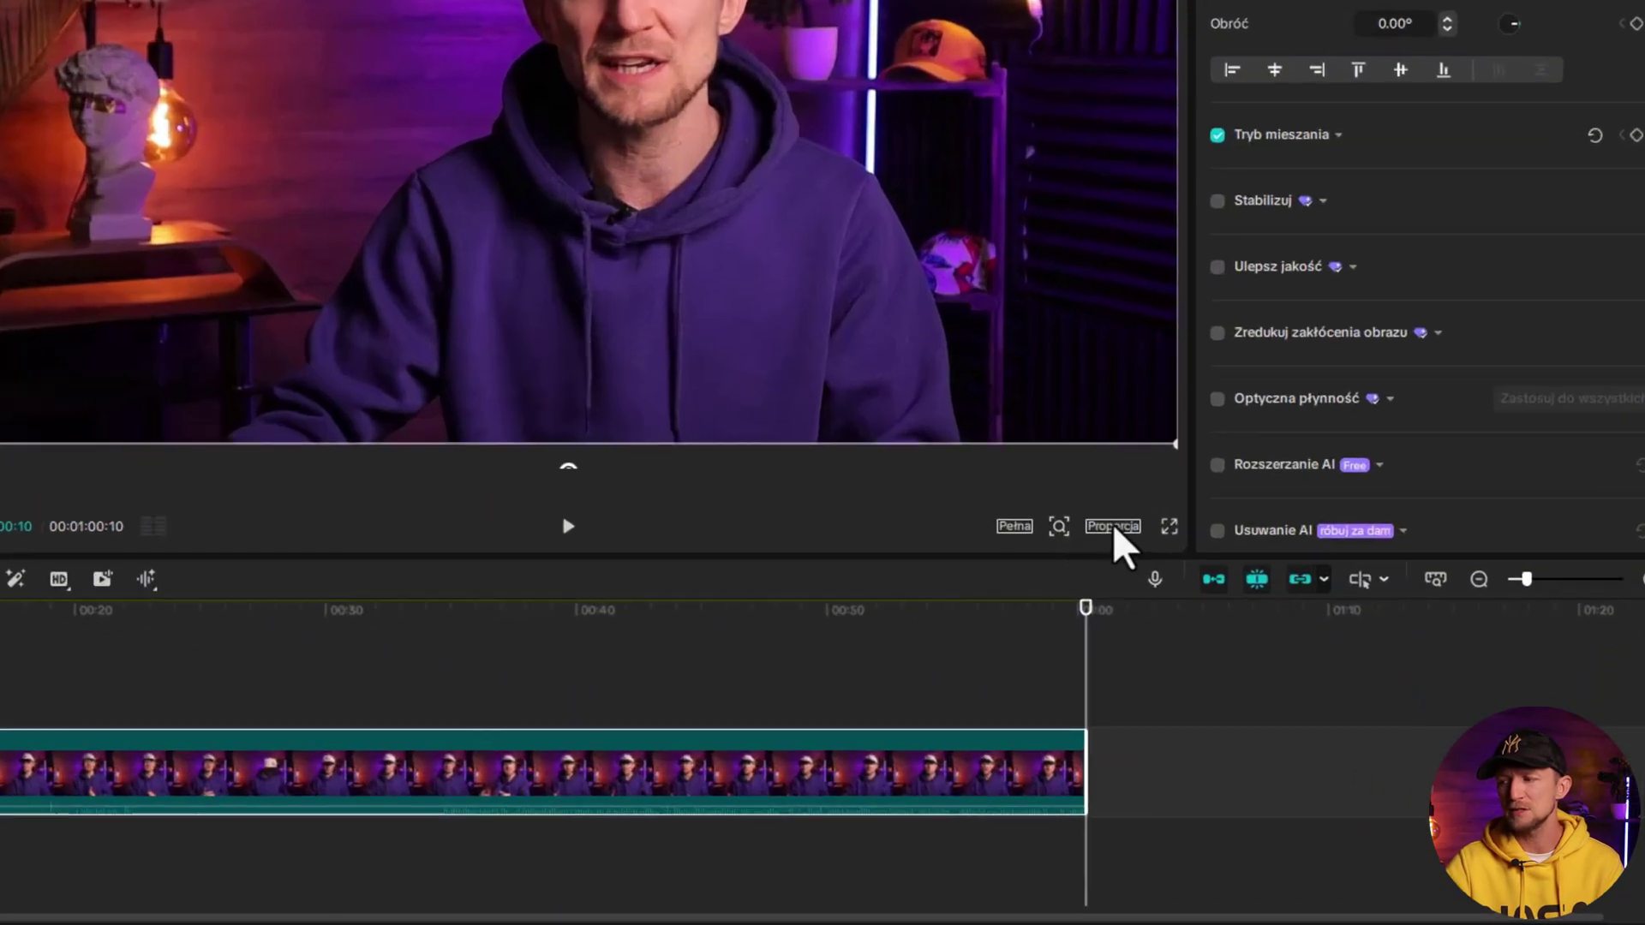
# Set the project's aspect ratio to 9:16 and enlarge the clip until it fills the vertical frame
pyautogui.click(1113, 526)
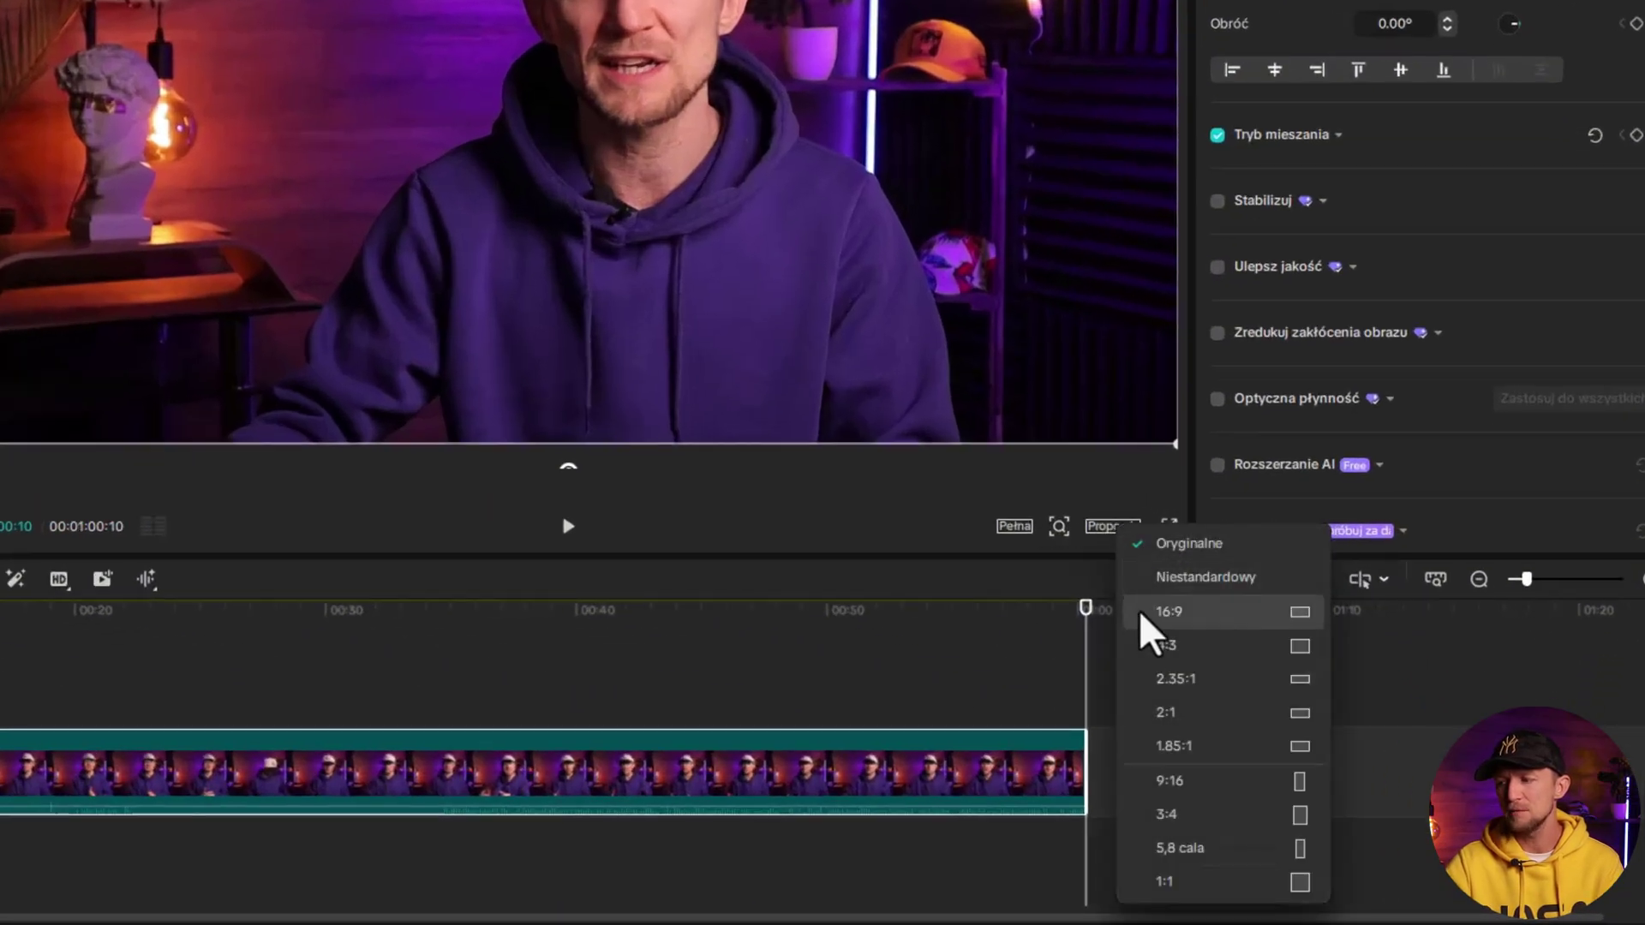
pyautogui.click(1165, 781)
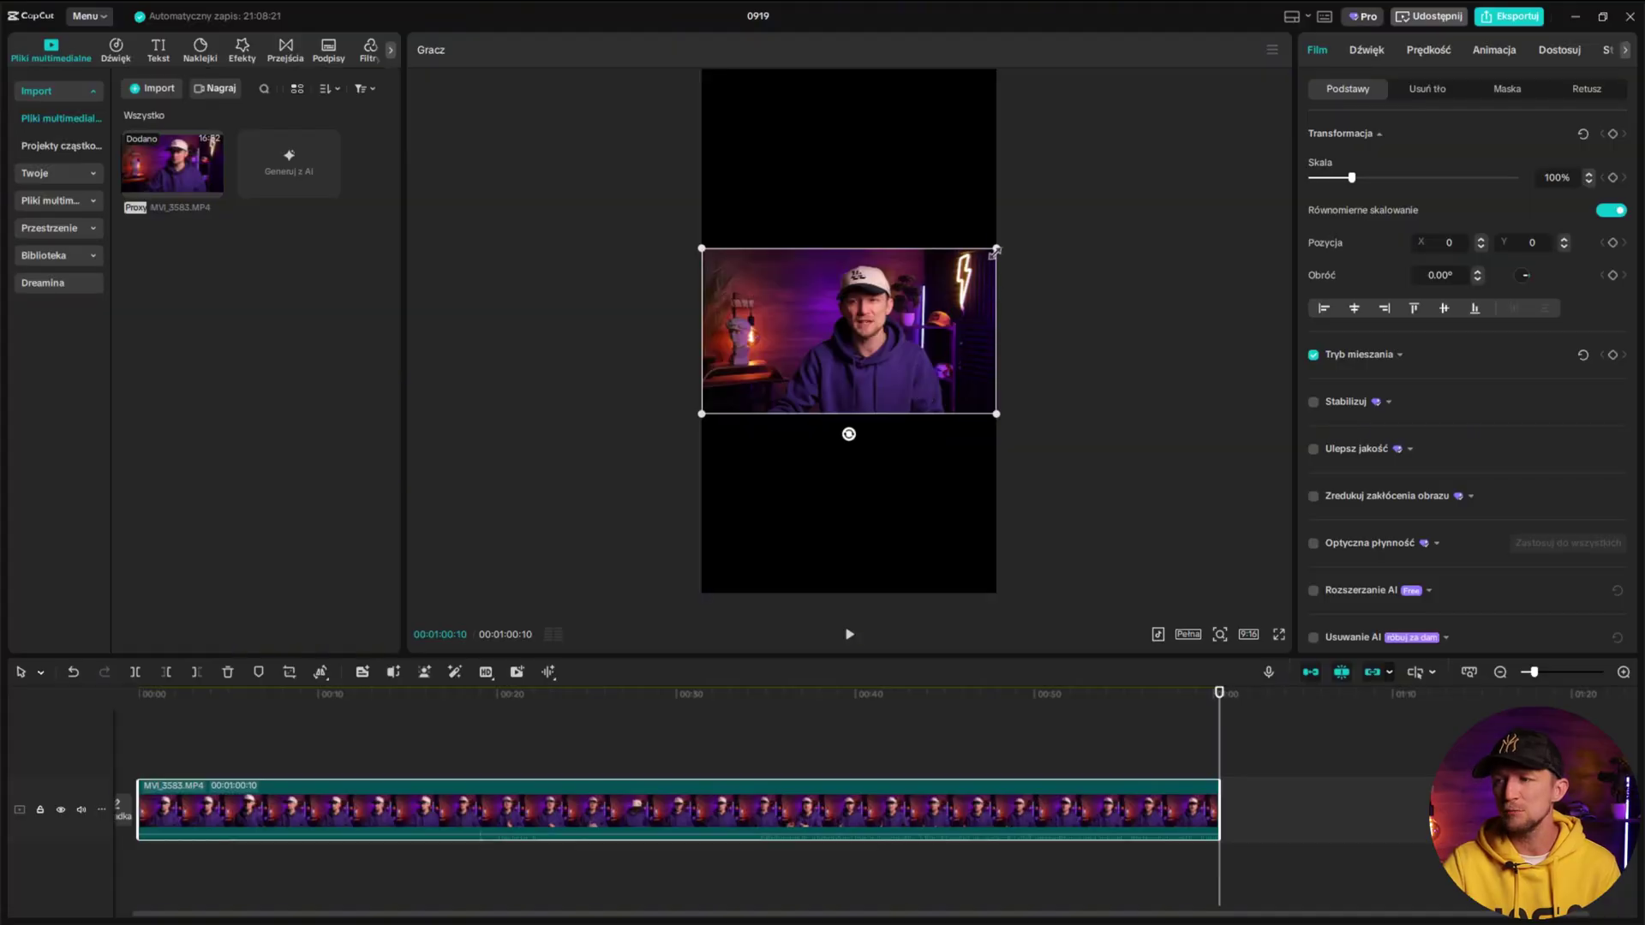
pyautogui.moveTo(995, 251); pyautogui.dragTo(1473, 1)
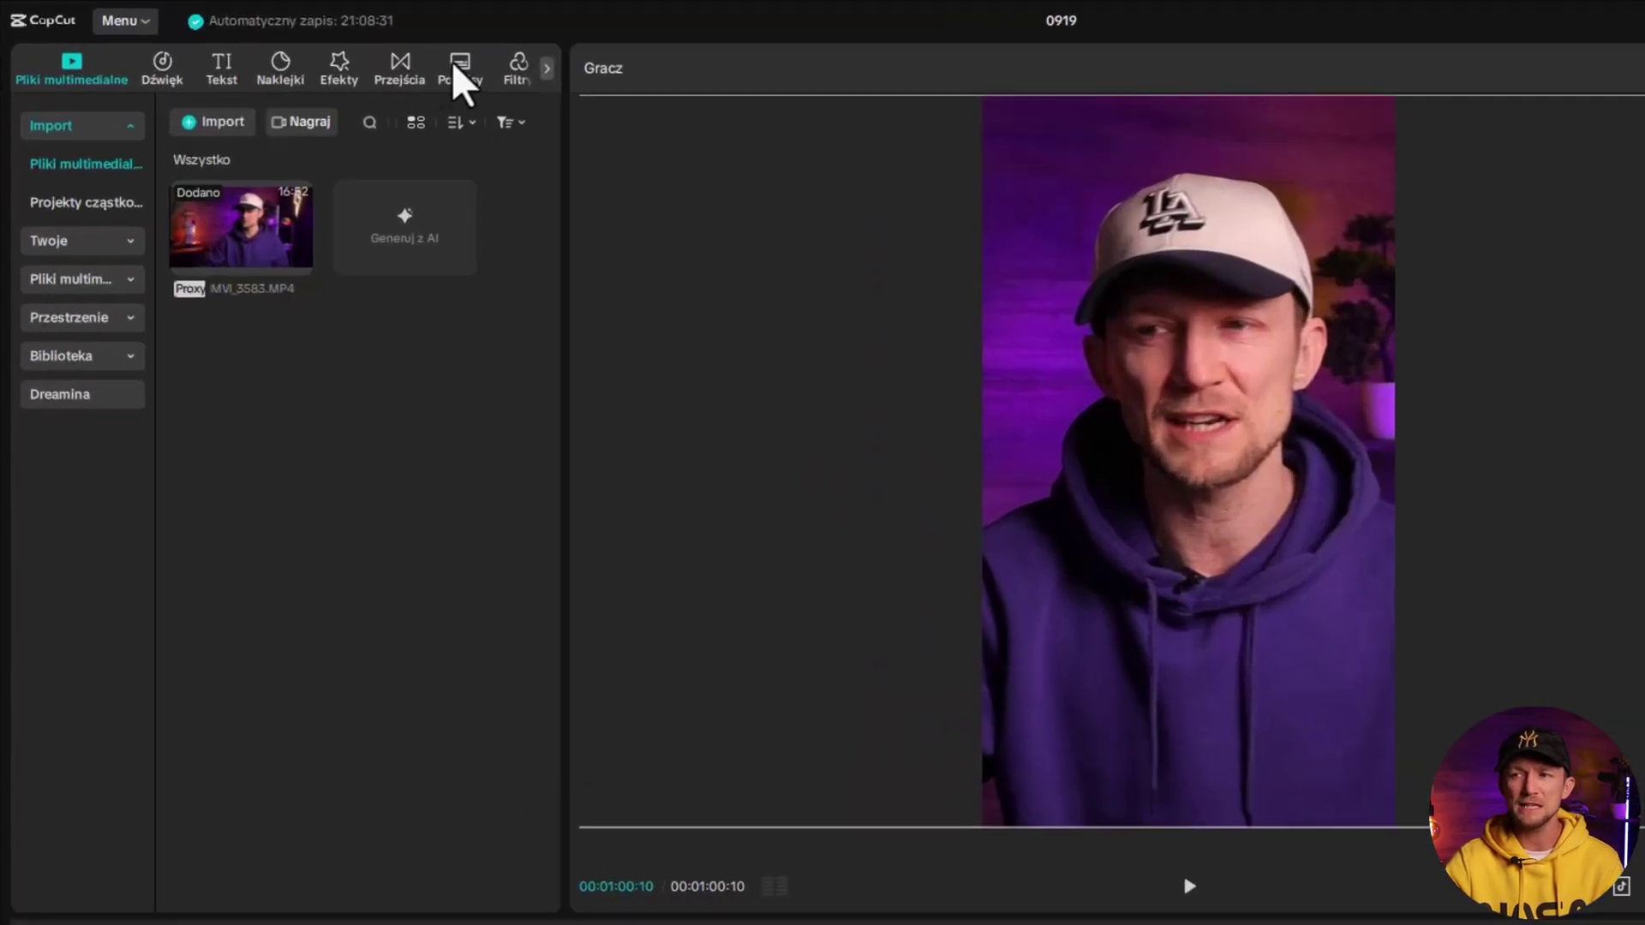
# Browse the popular caption templates and preview the italic "THE QUICK BROWN FOX" style with a yellow highlighted word
pyautogui.click(463, 81)
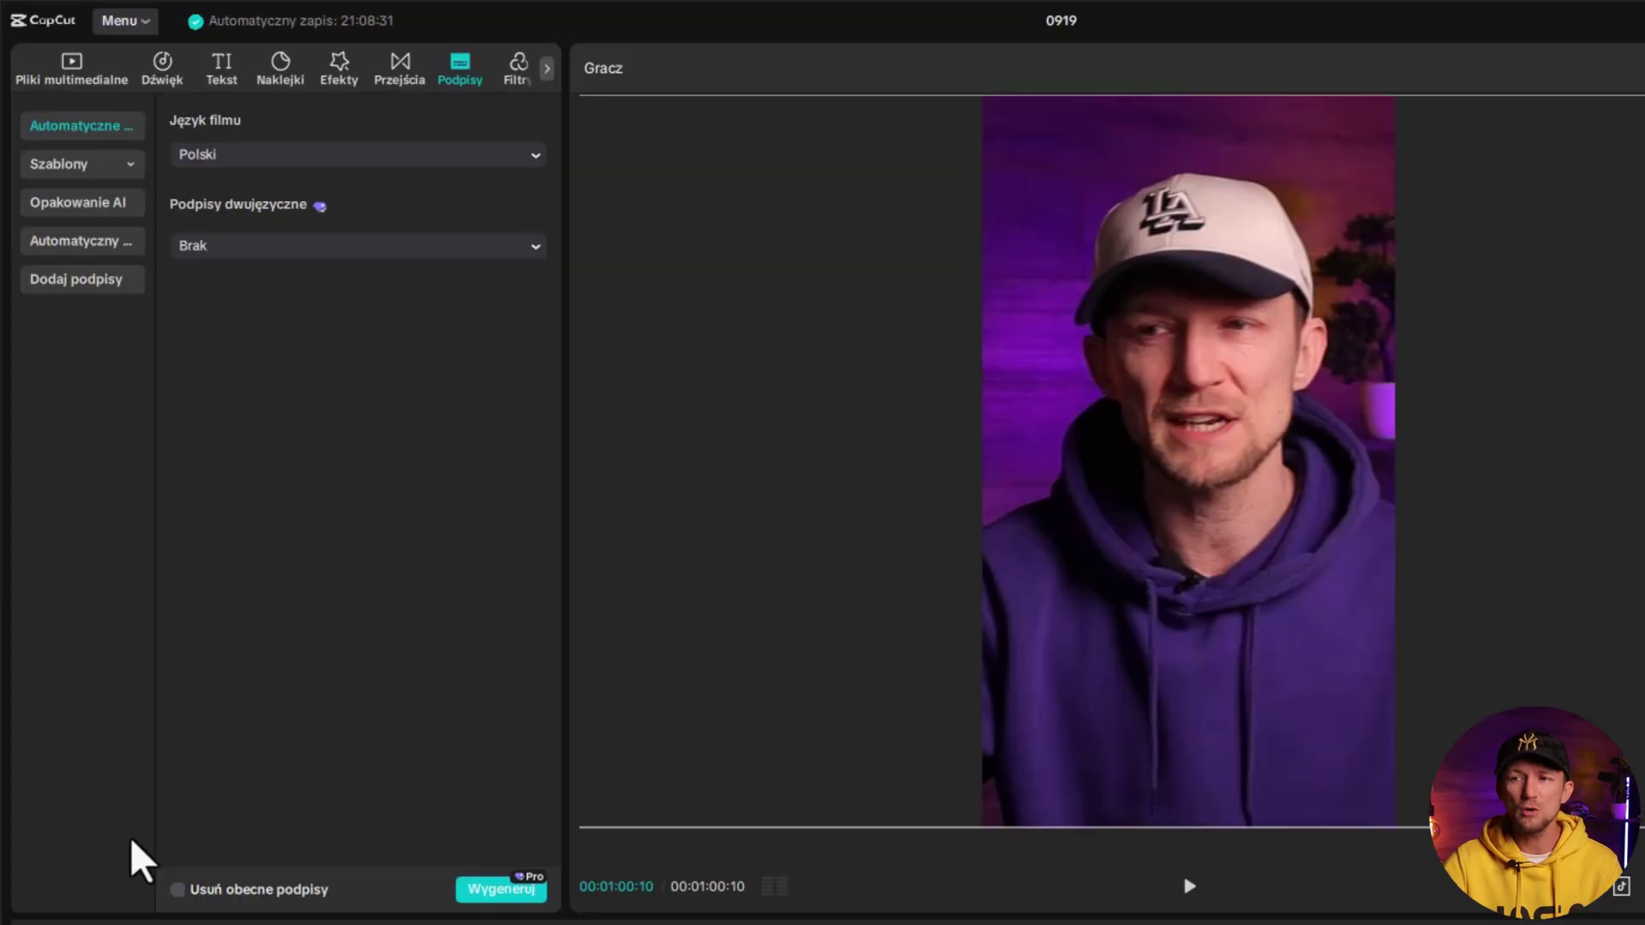
pyautogui.click(55, 167)
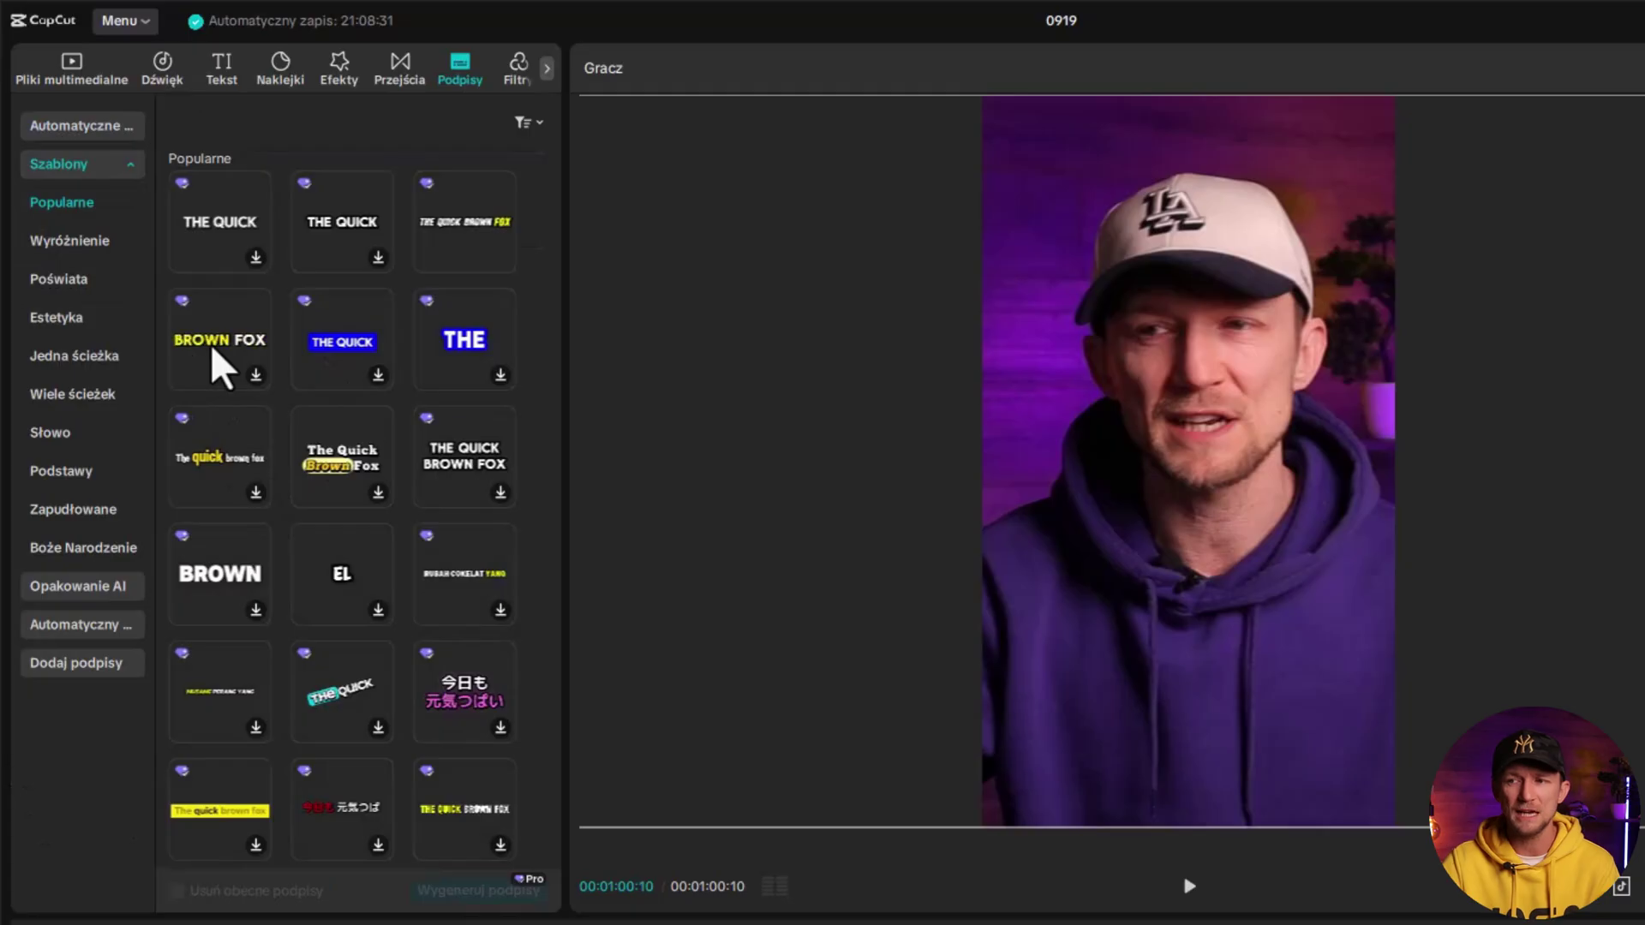
pyautogui.click(451, 261)
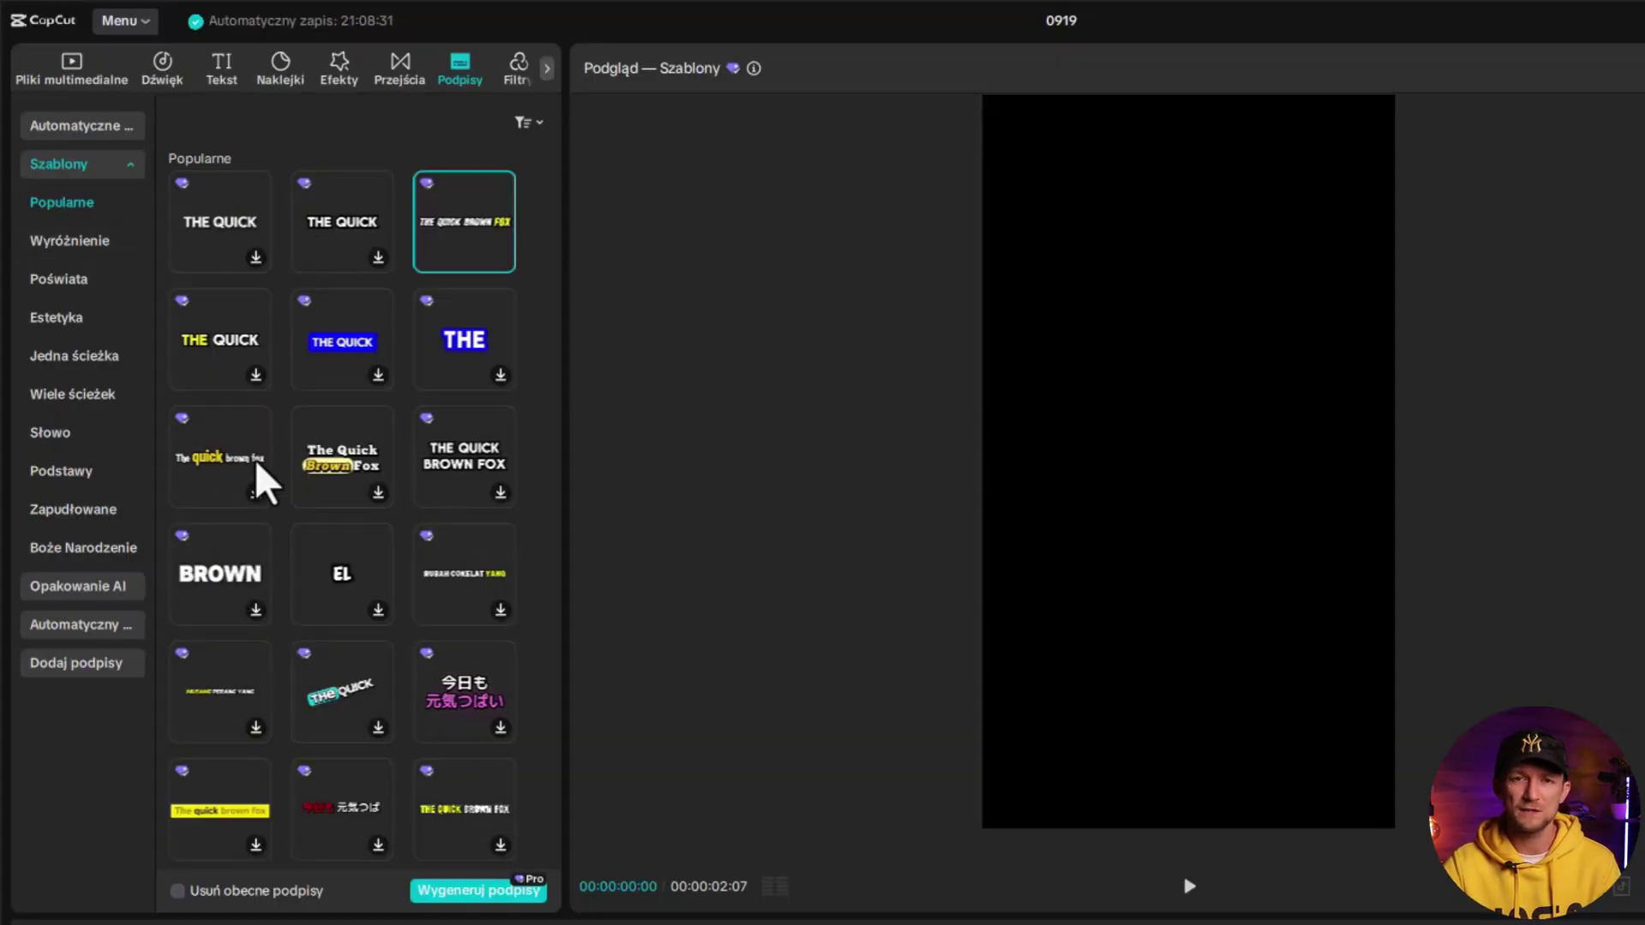
pyautogui.scroll(-2, 446, 592)
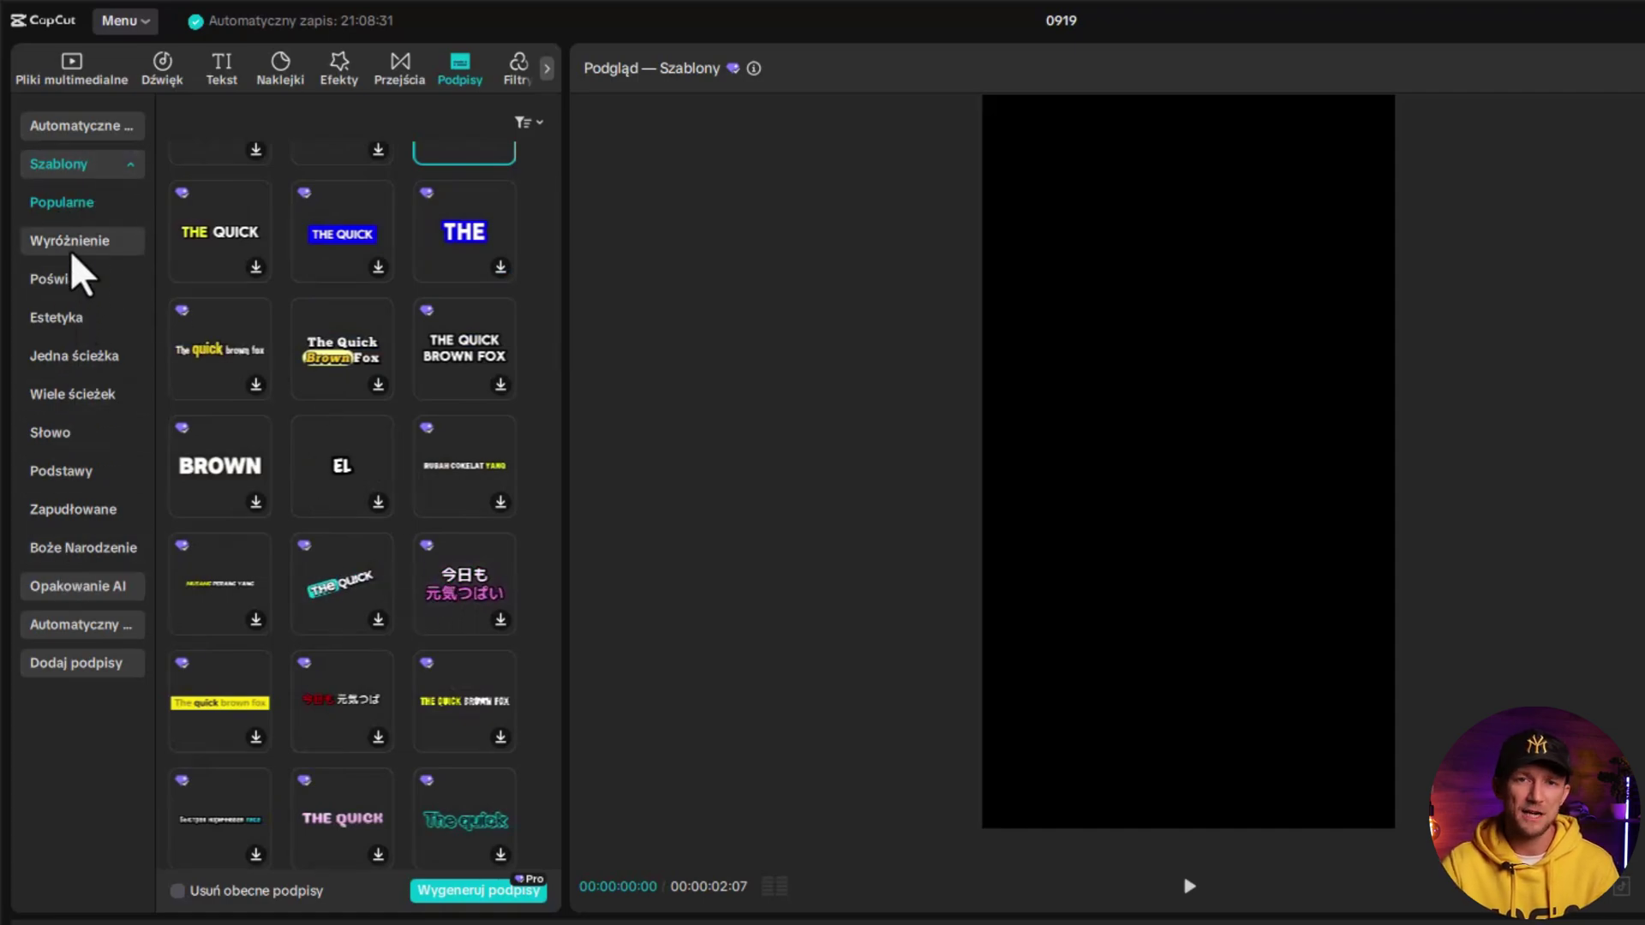
pyautogui.scroll(-10, 325, 368)
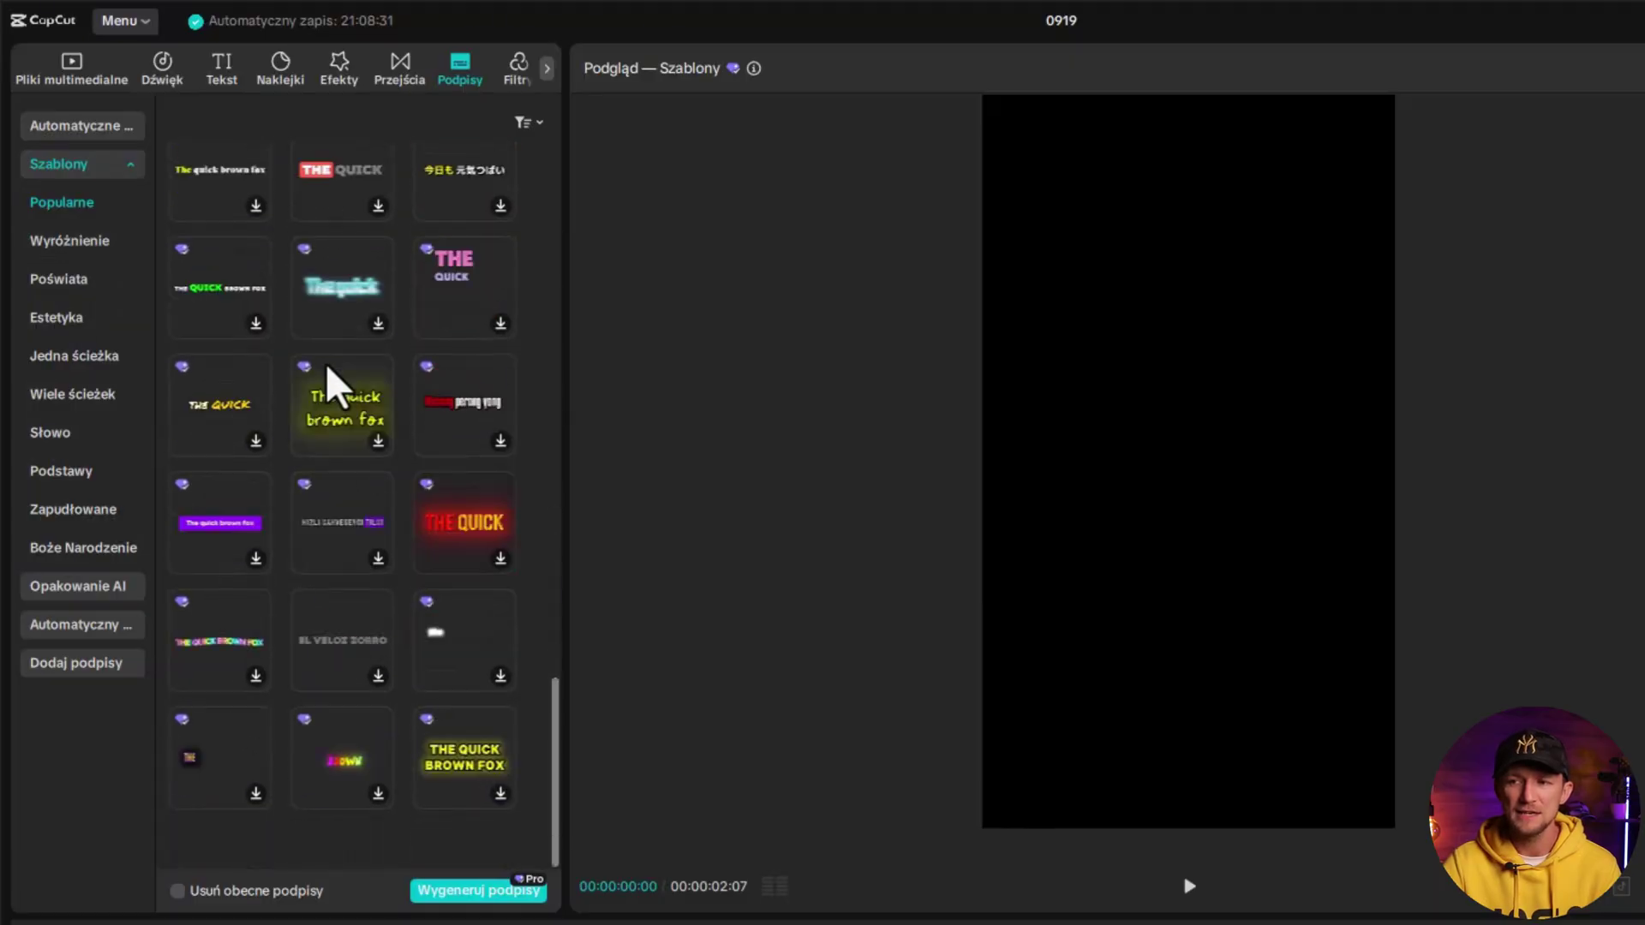
pyautogui.scroll(5, 330, 385)
pyautogui.click(124, 164)
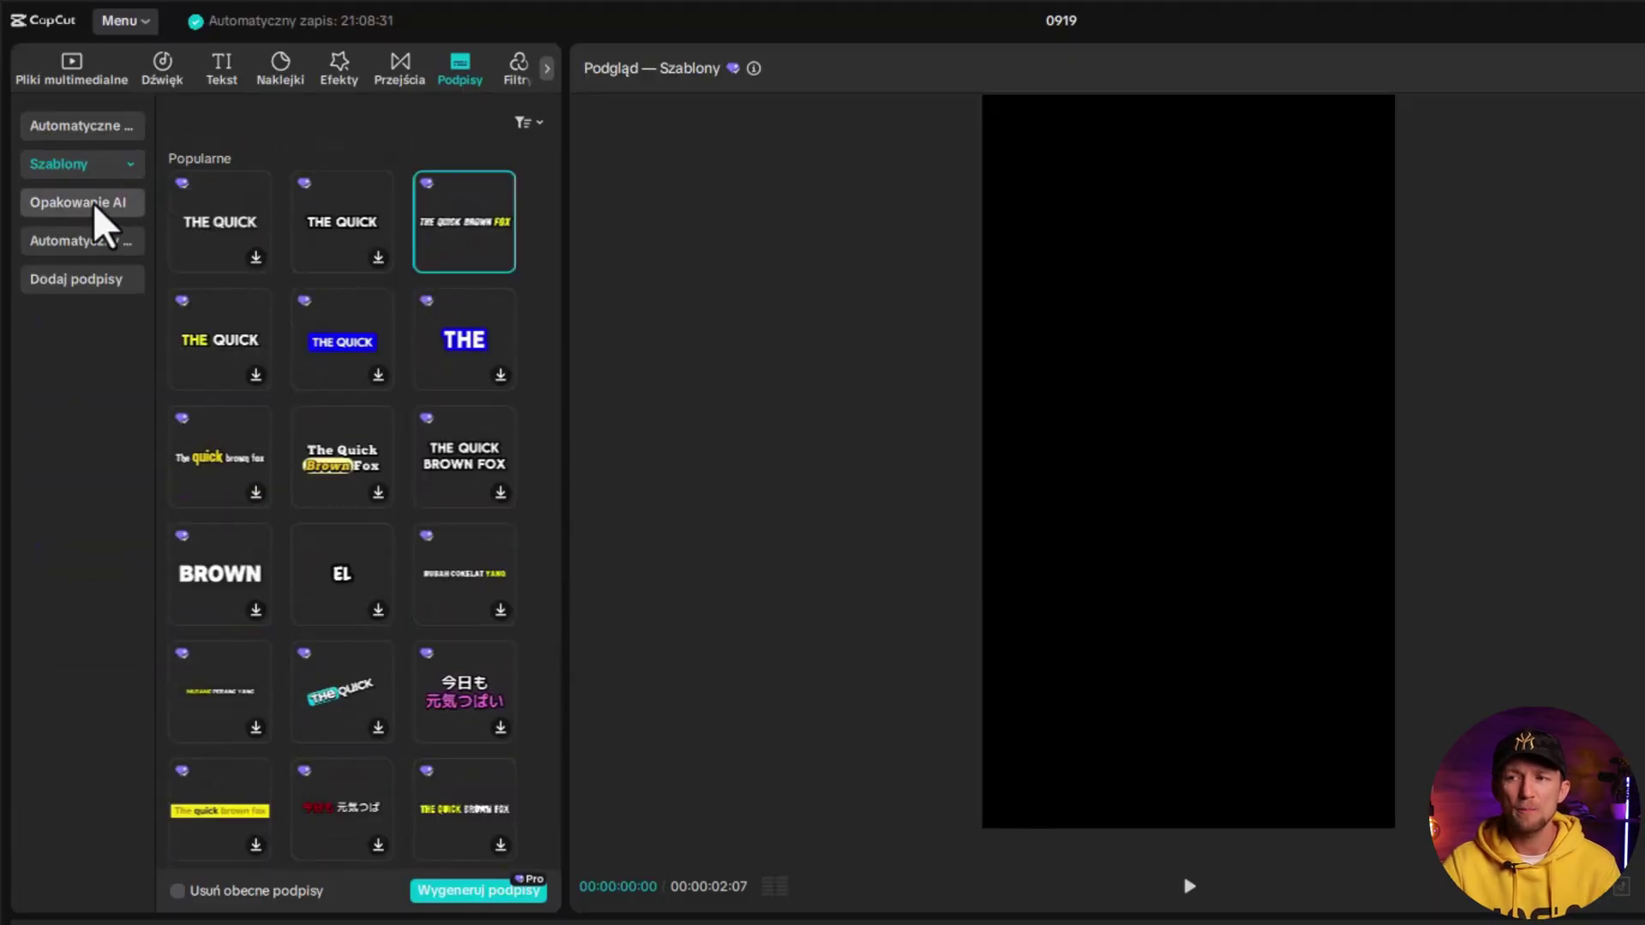
# Examine the remaining caption options: AI packaging, automatic lyrics with its song language list, and manually added or imported captions
pyautogui.click(96, 206)
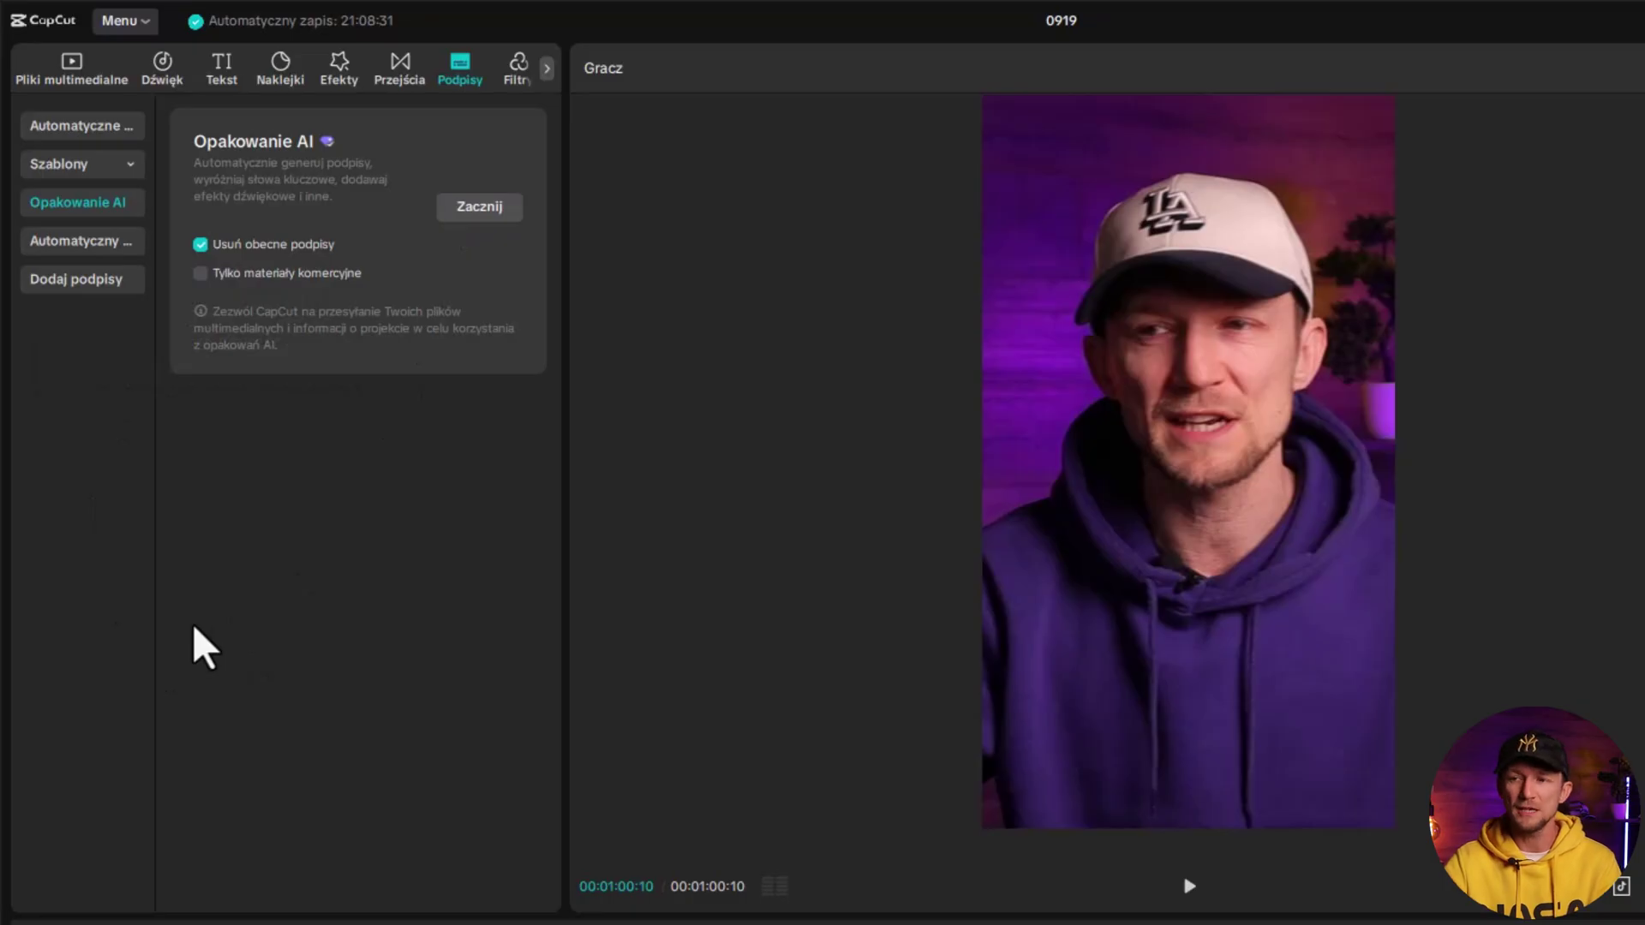
pyautogui.click(92, 247)
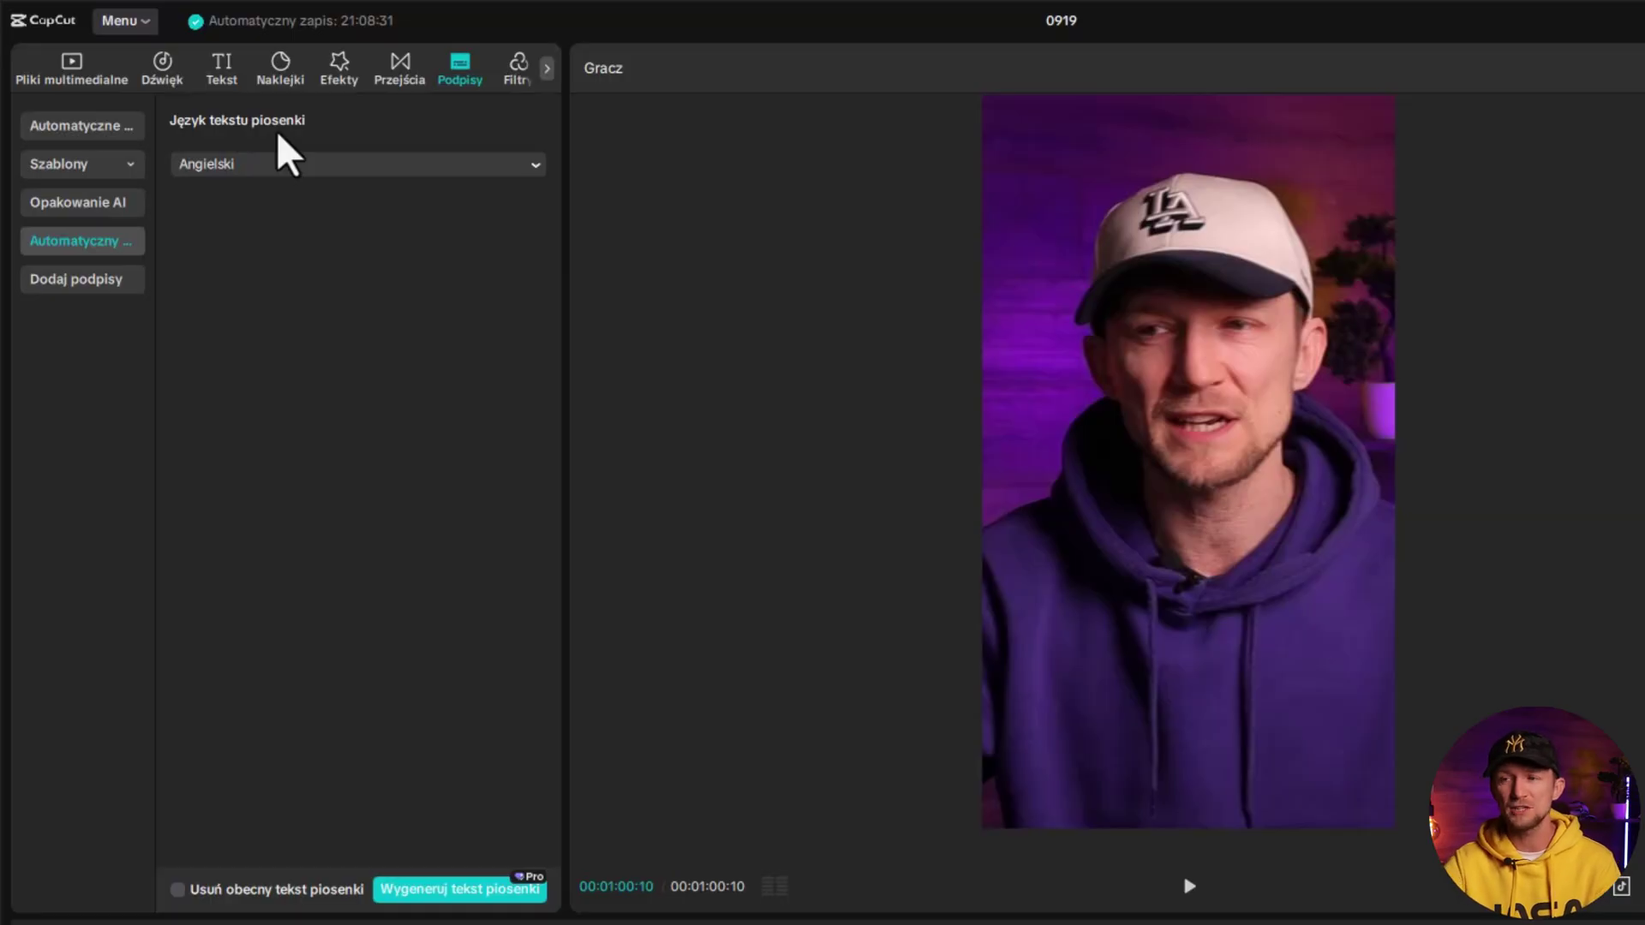
pyautogui.click(451, 165)
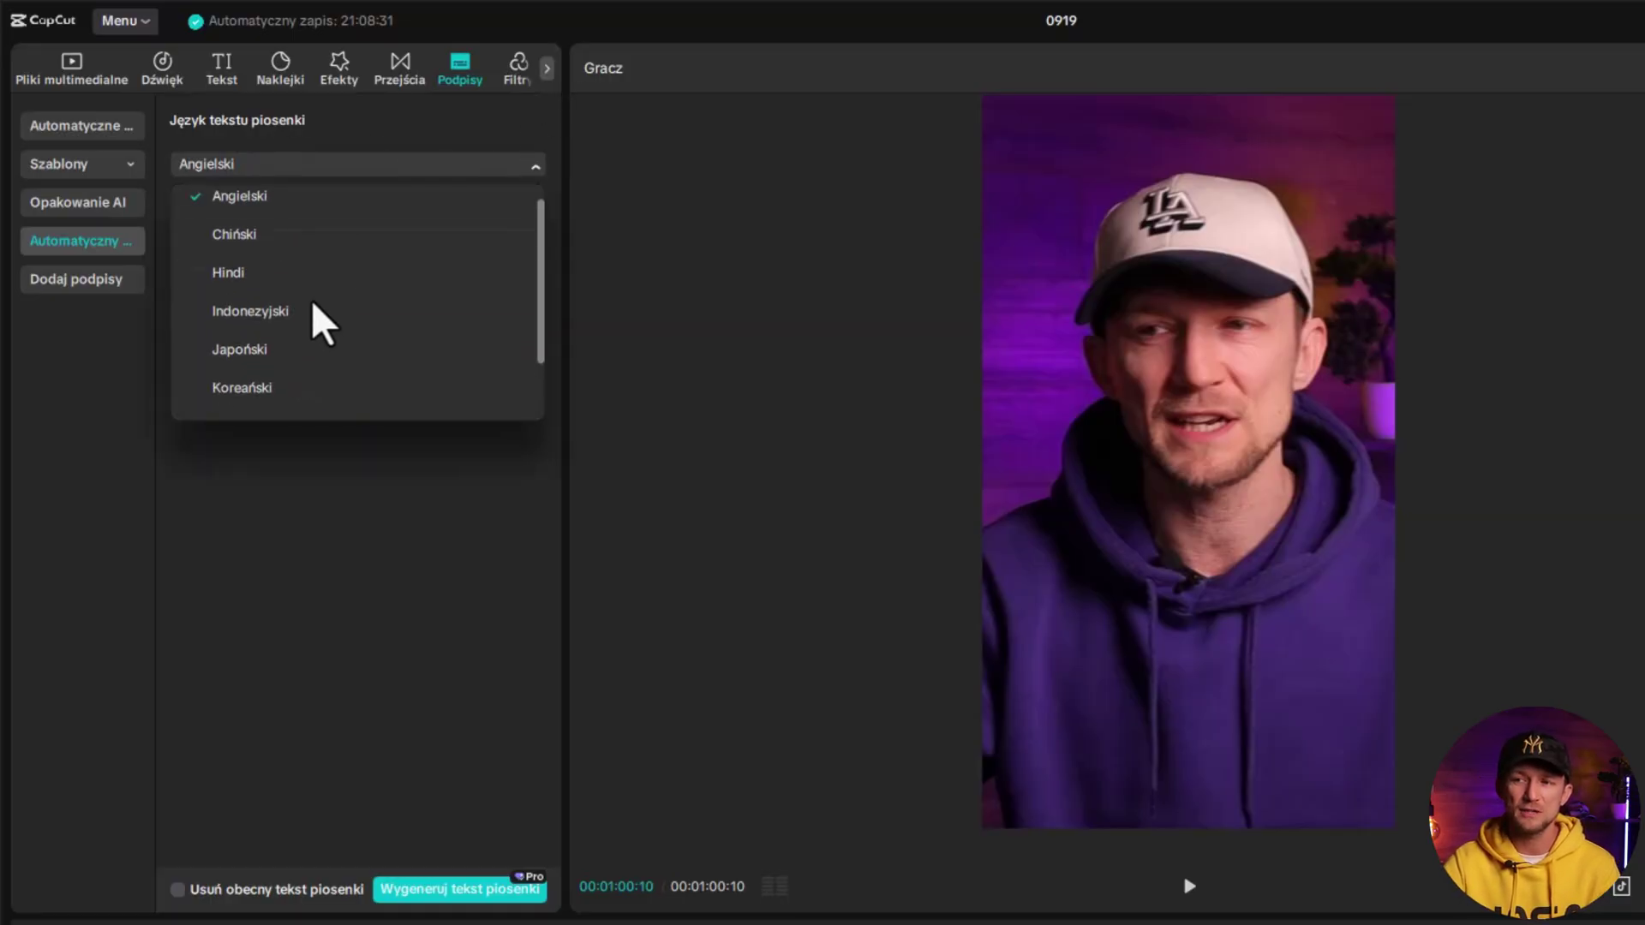
pyautogui.click(325, 507)
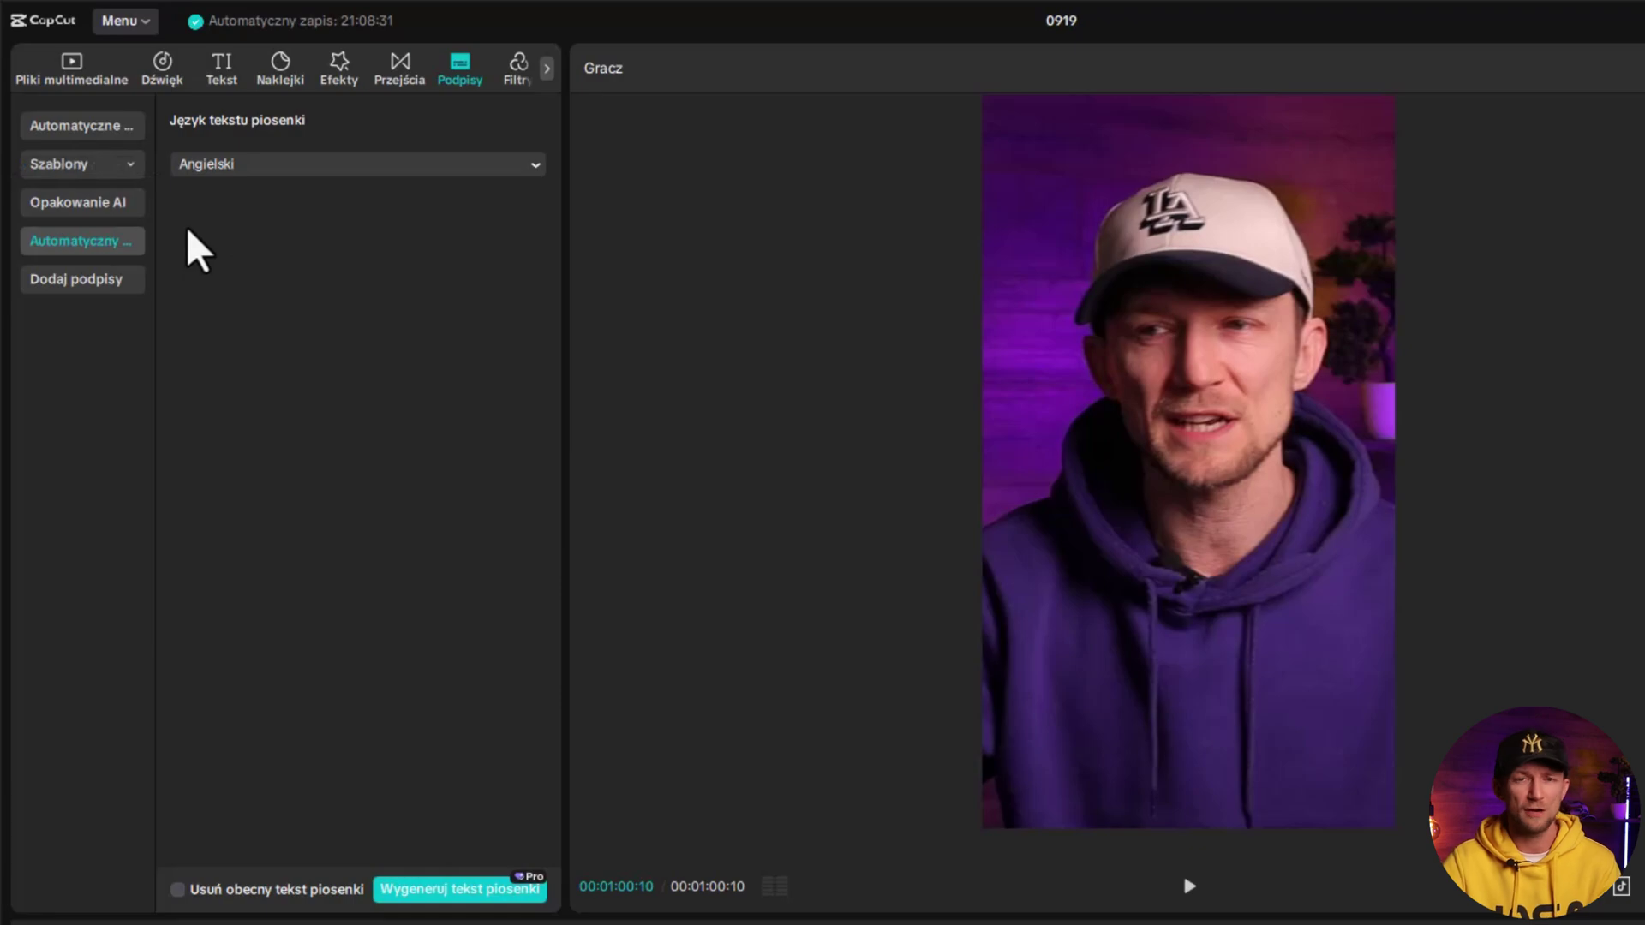
pyautogui.click(103, 279)
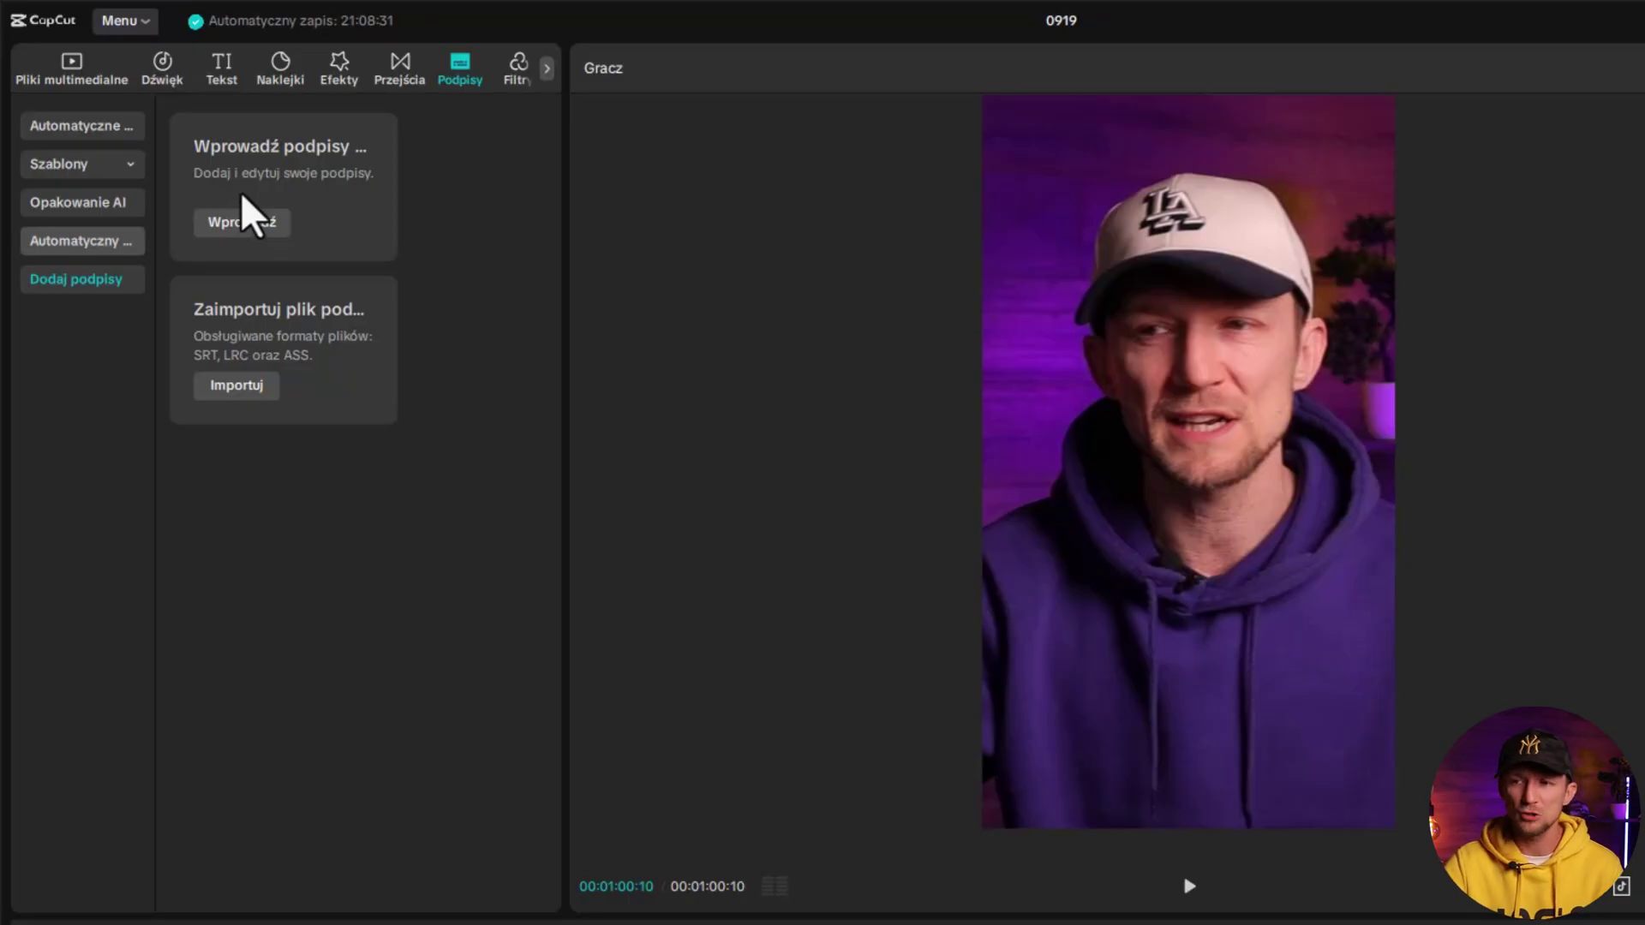
# Generate captions for the clip using the popular serif "The Quick Brown Fox" template with the yellow bubble highlight
pyautogui.click(58, 167)
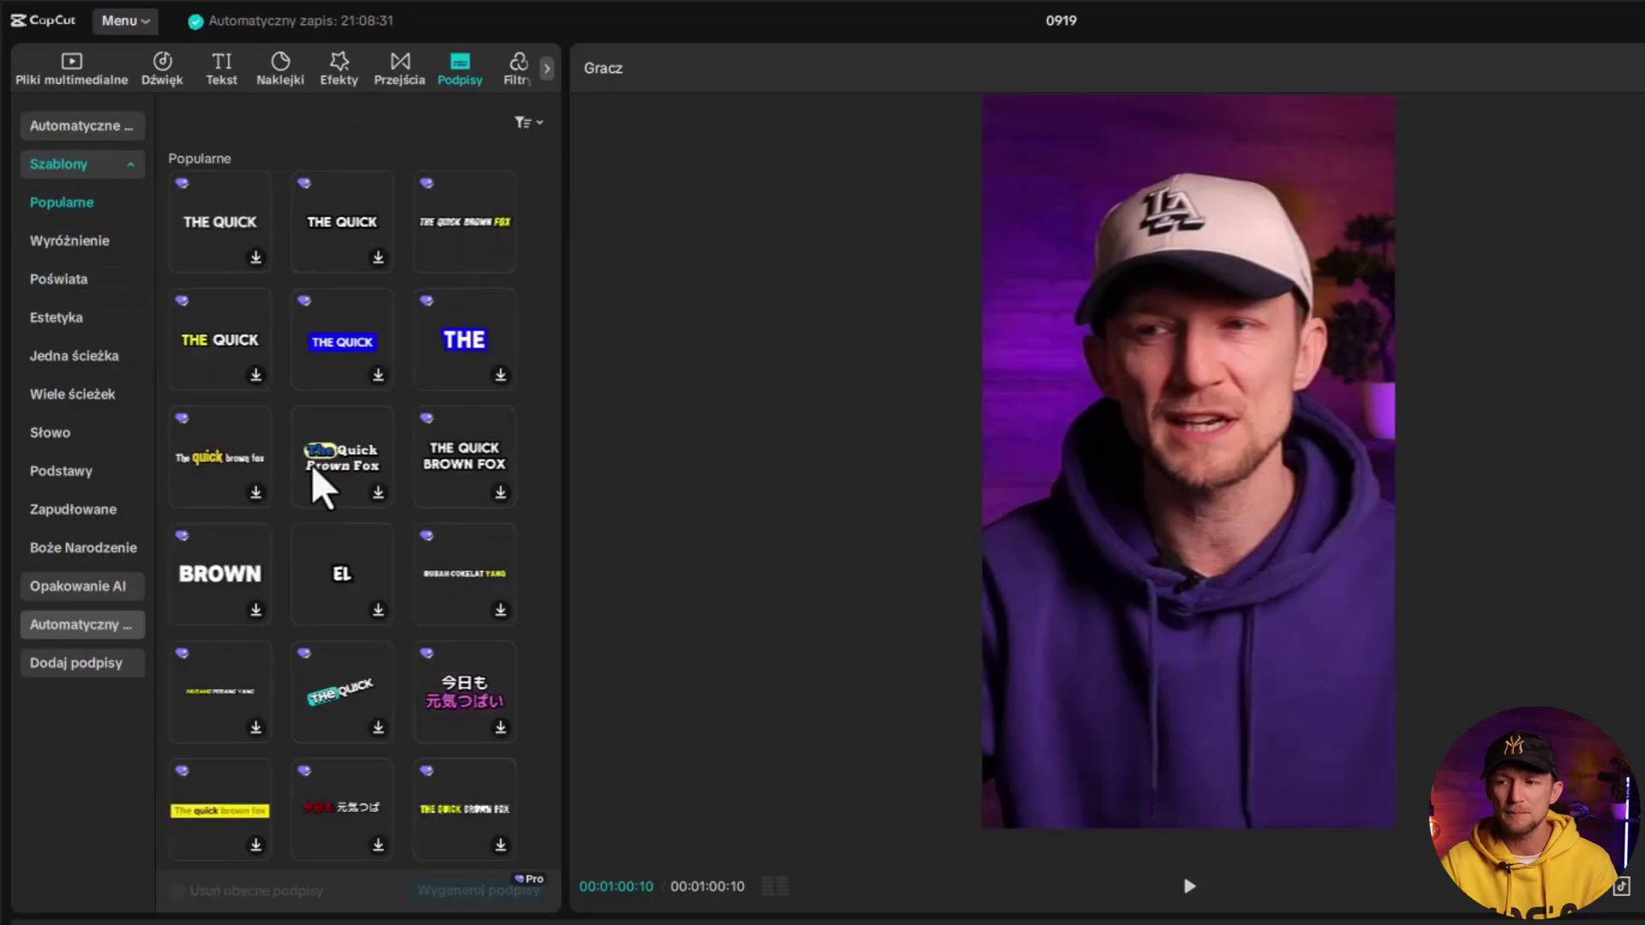
pyautogui.scroll(-3, 320, 477)
pyautogui.scroll(3, 320, 477)
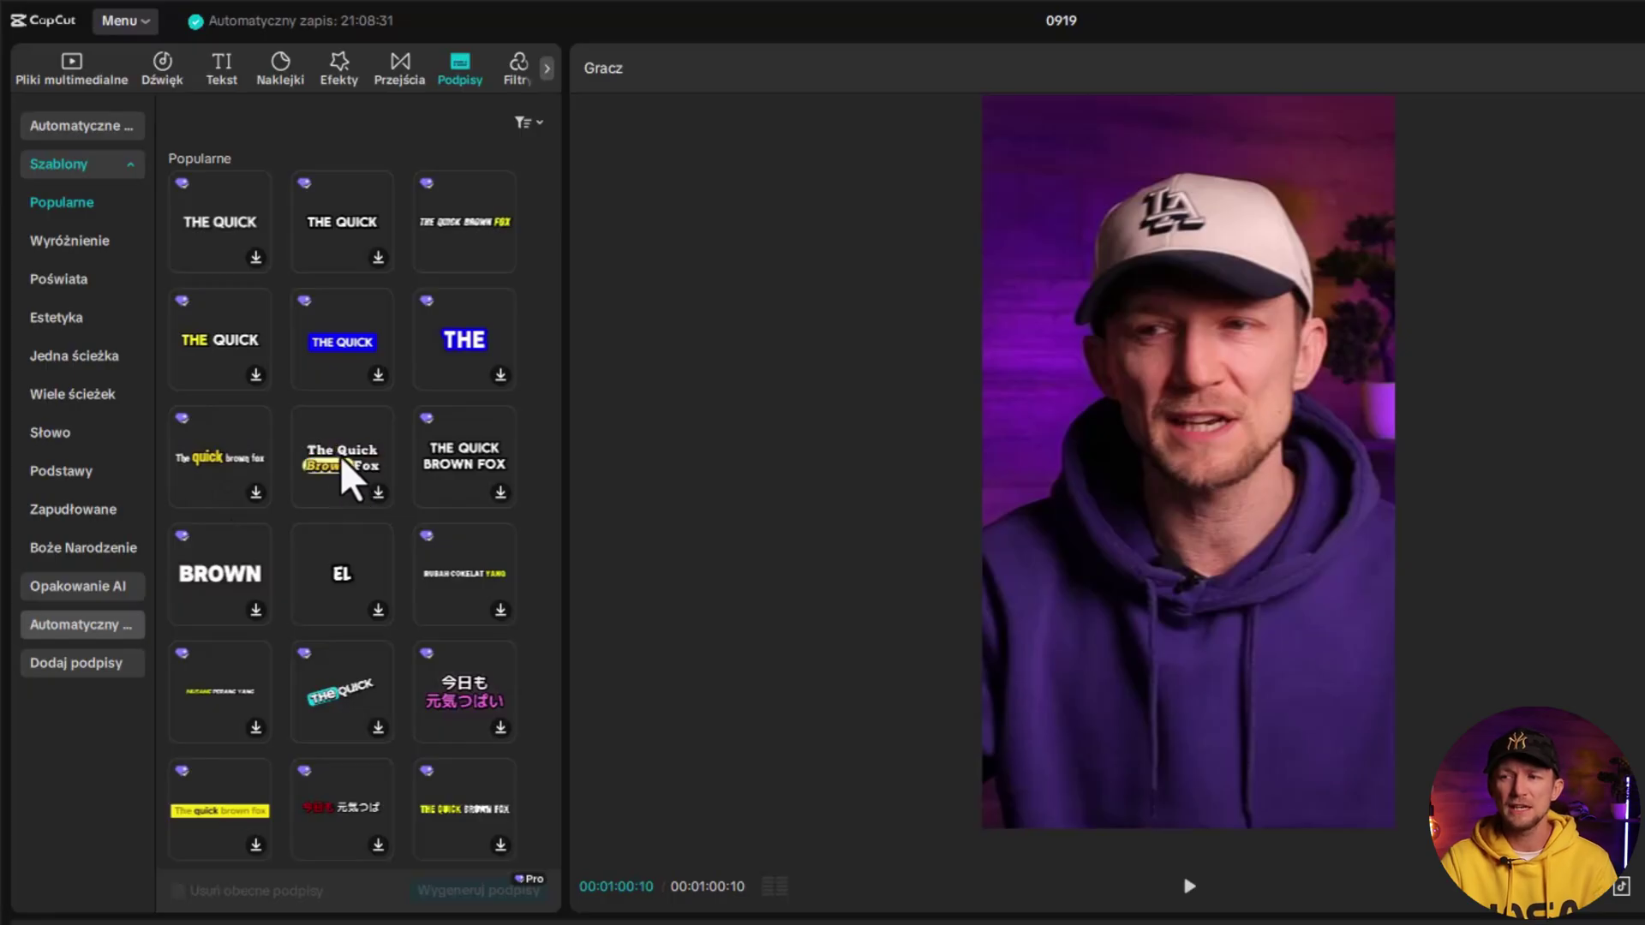
pyautogui.click(327, 480)
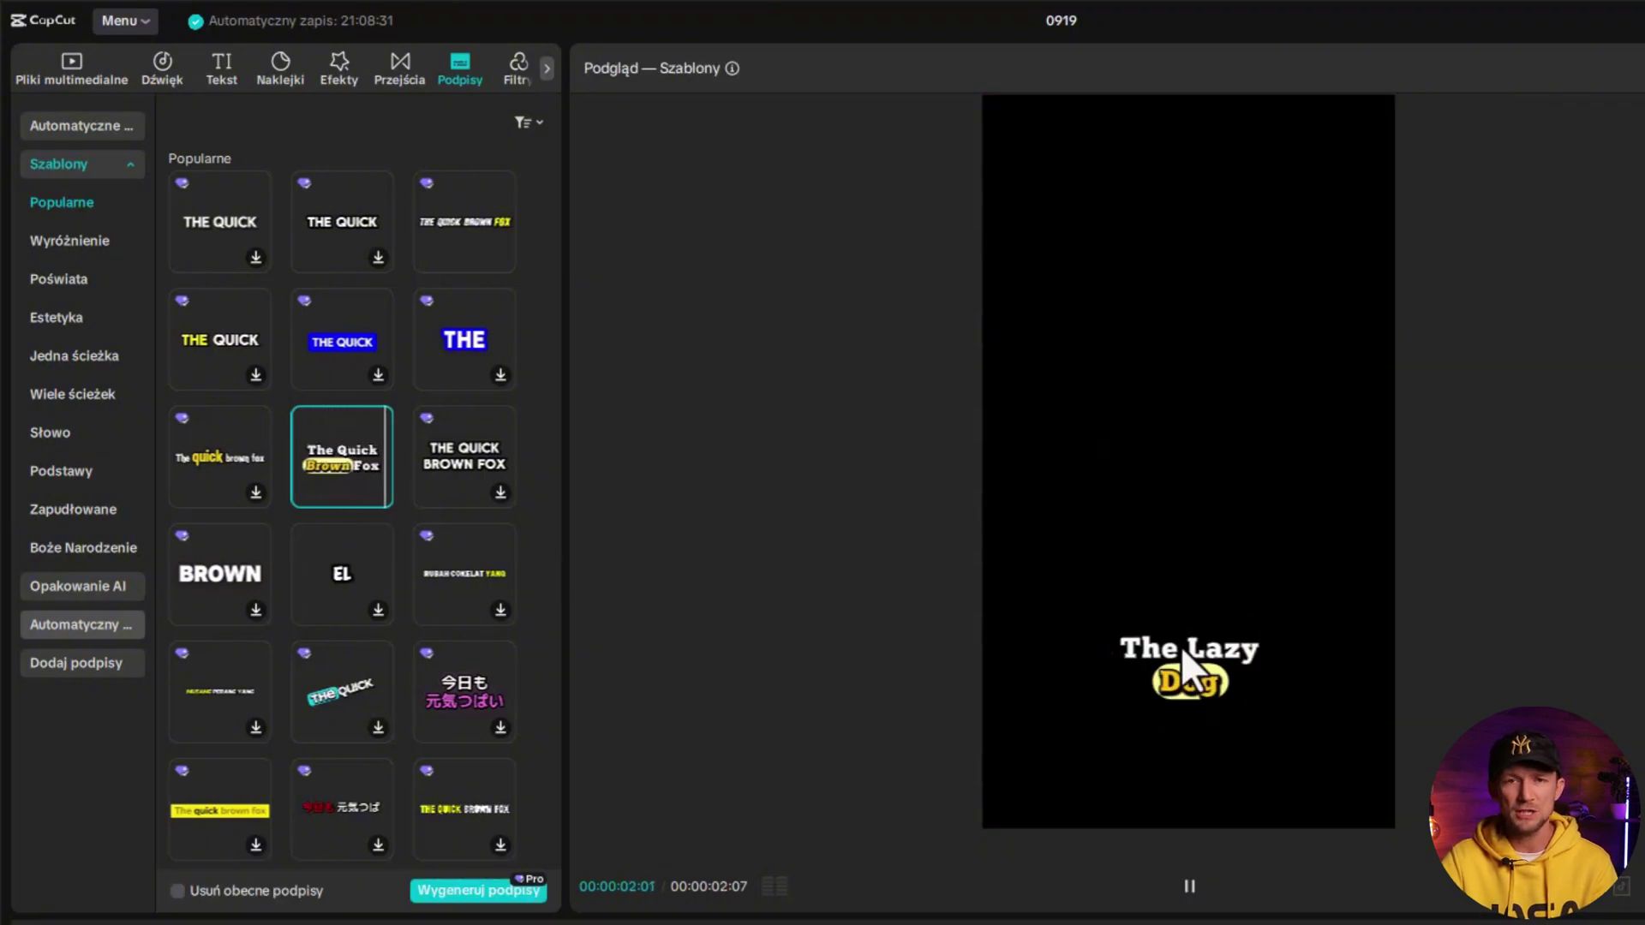
pyautogui.click(463, 891)
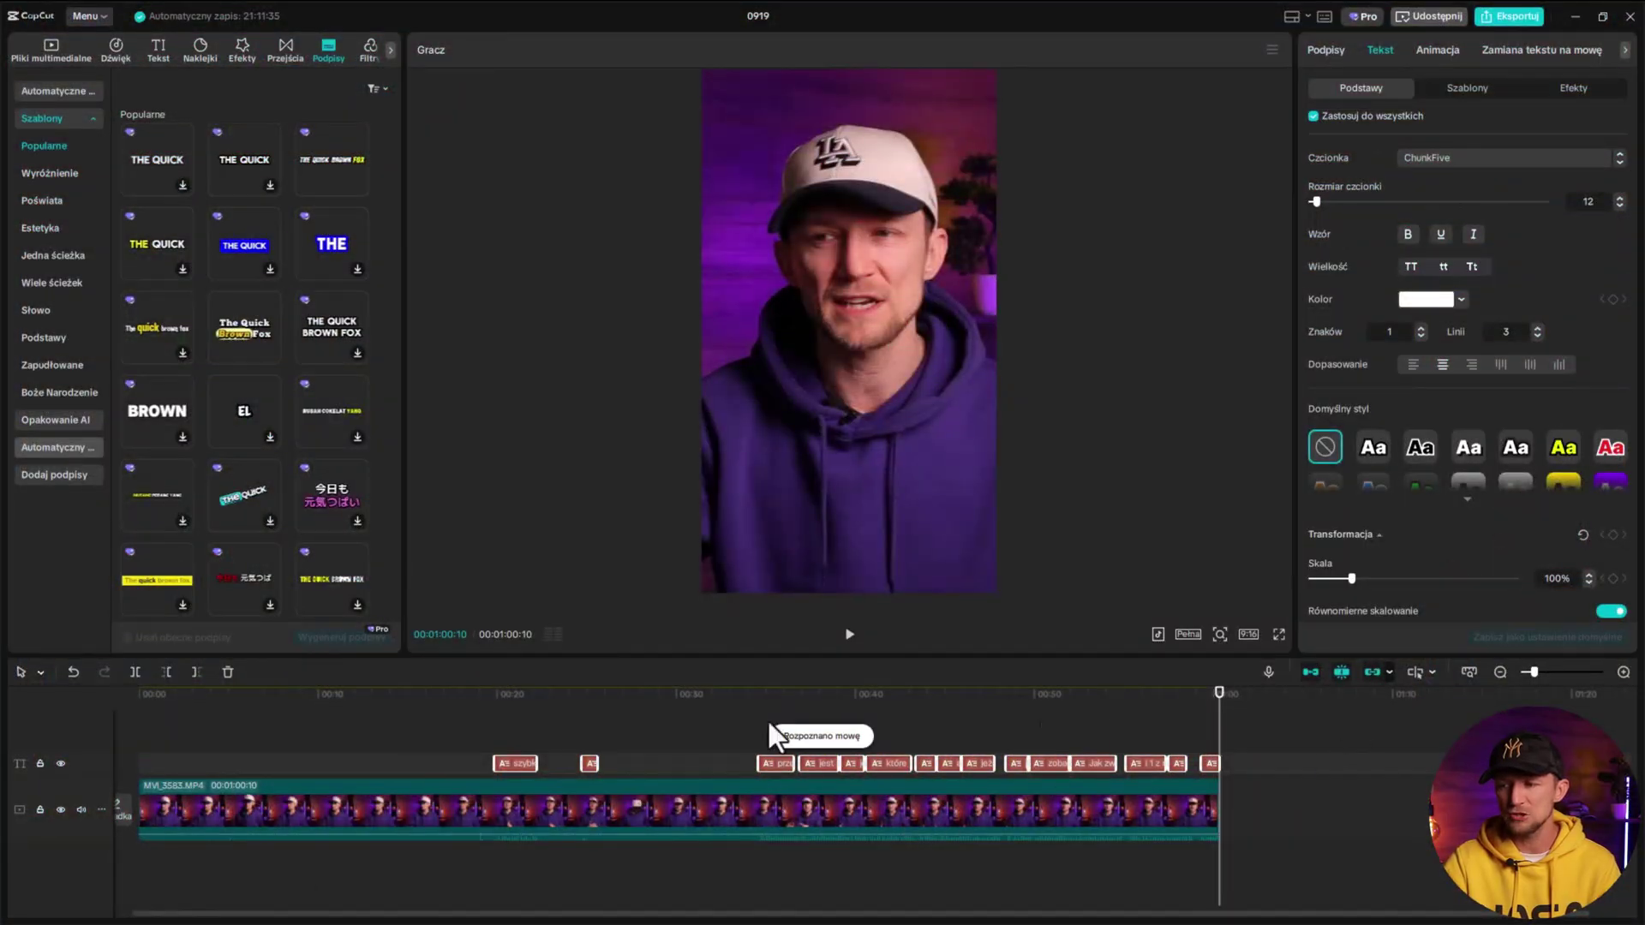
# Set the audio waveform size of the video track to 60%
pyautogui.scroll(1, 771, 843)
pyautogui.scroll(1, 768, 826)
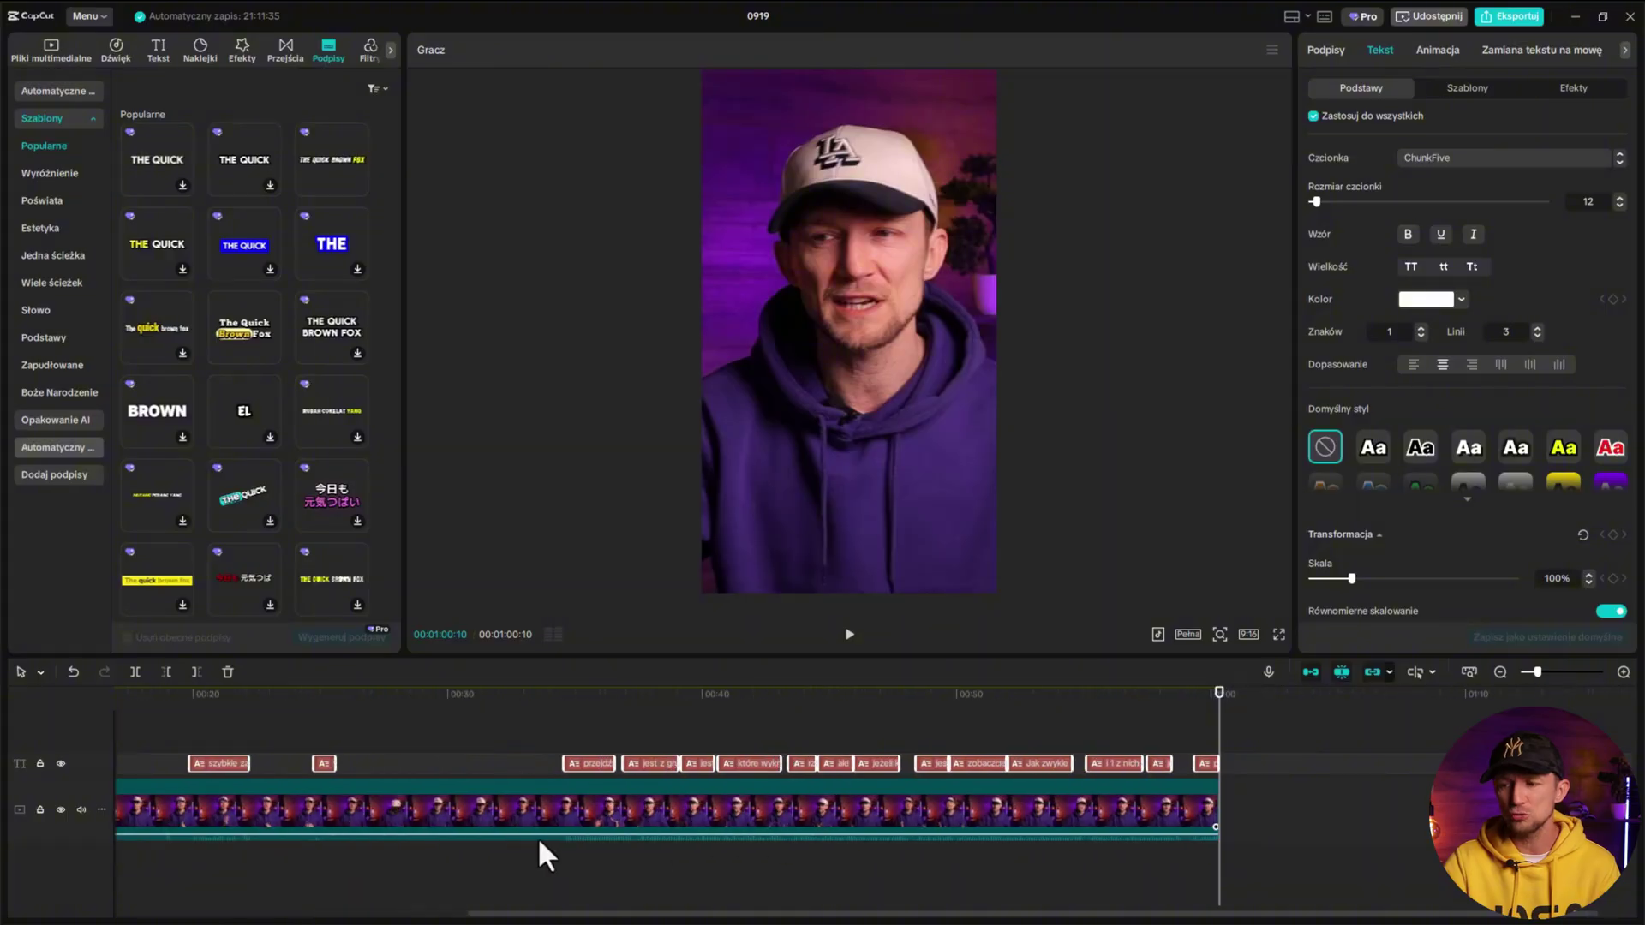
pyautogui.hscroll(-3, 507, 835)
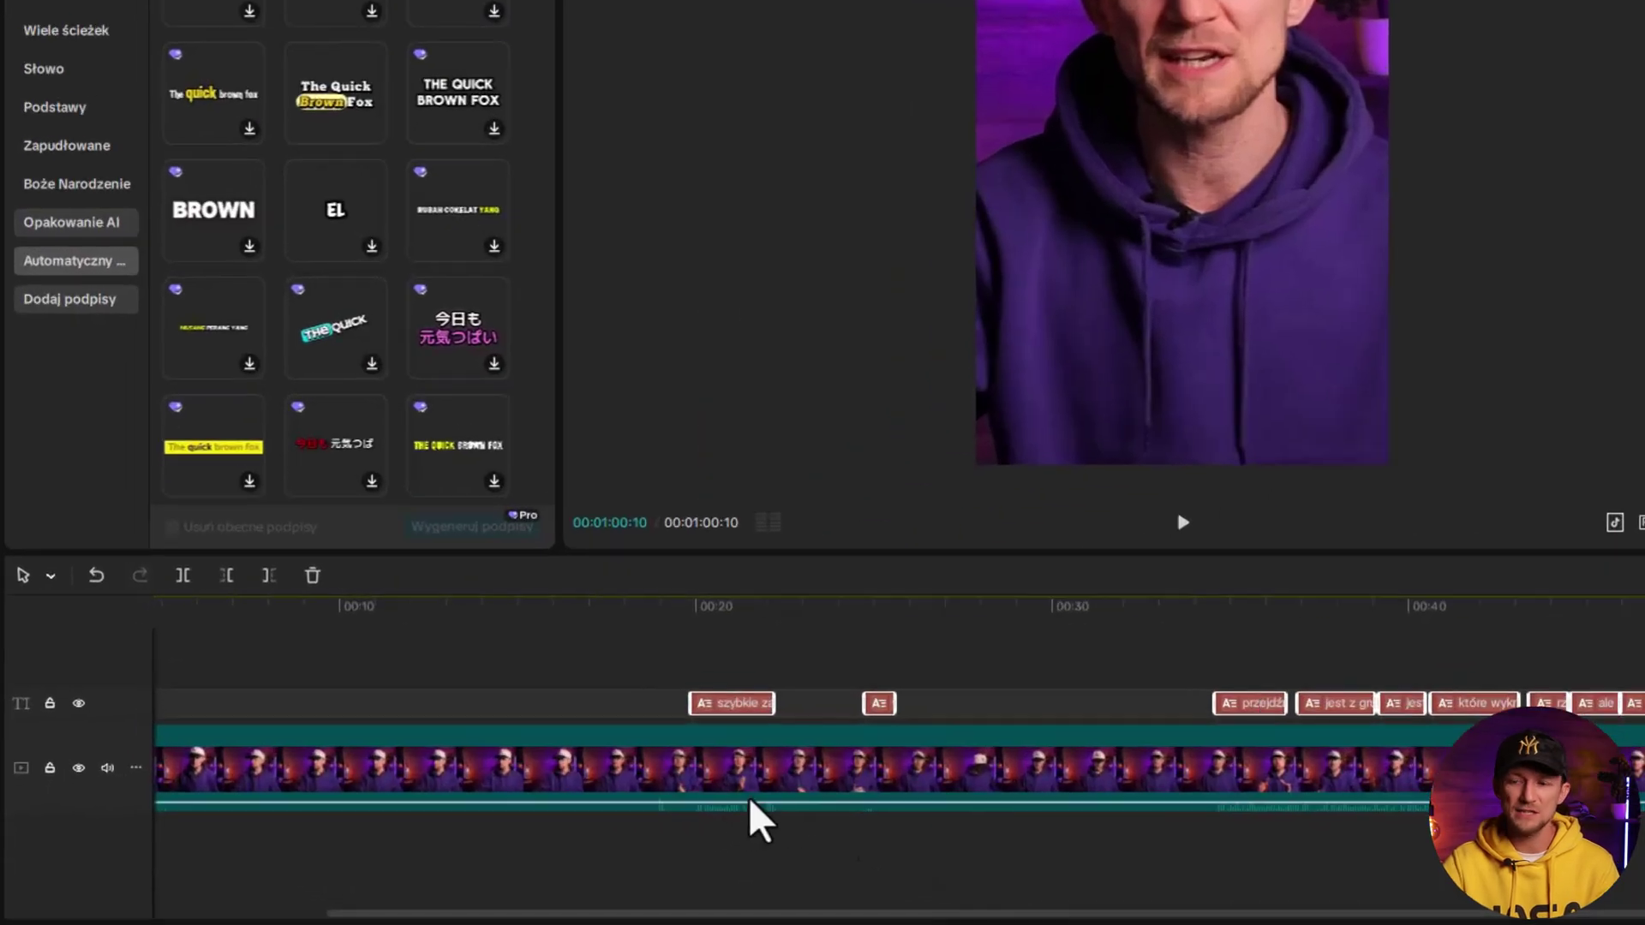
pyautogui.click(134, 768)
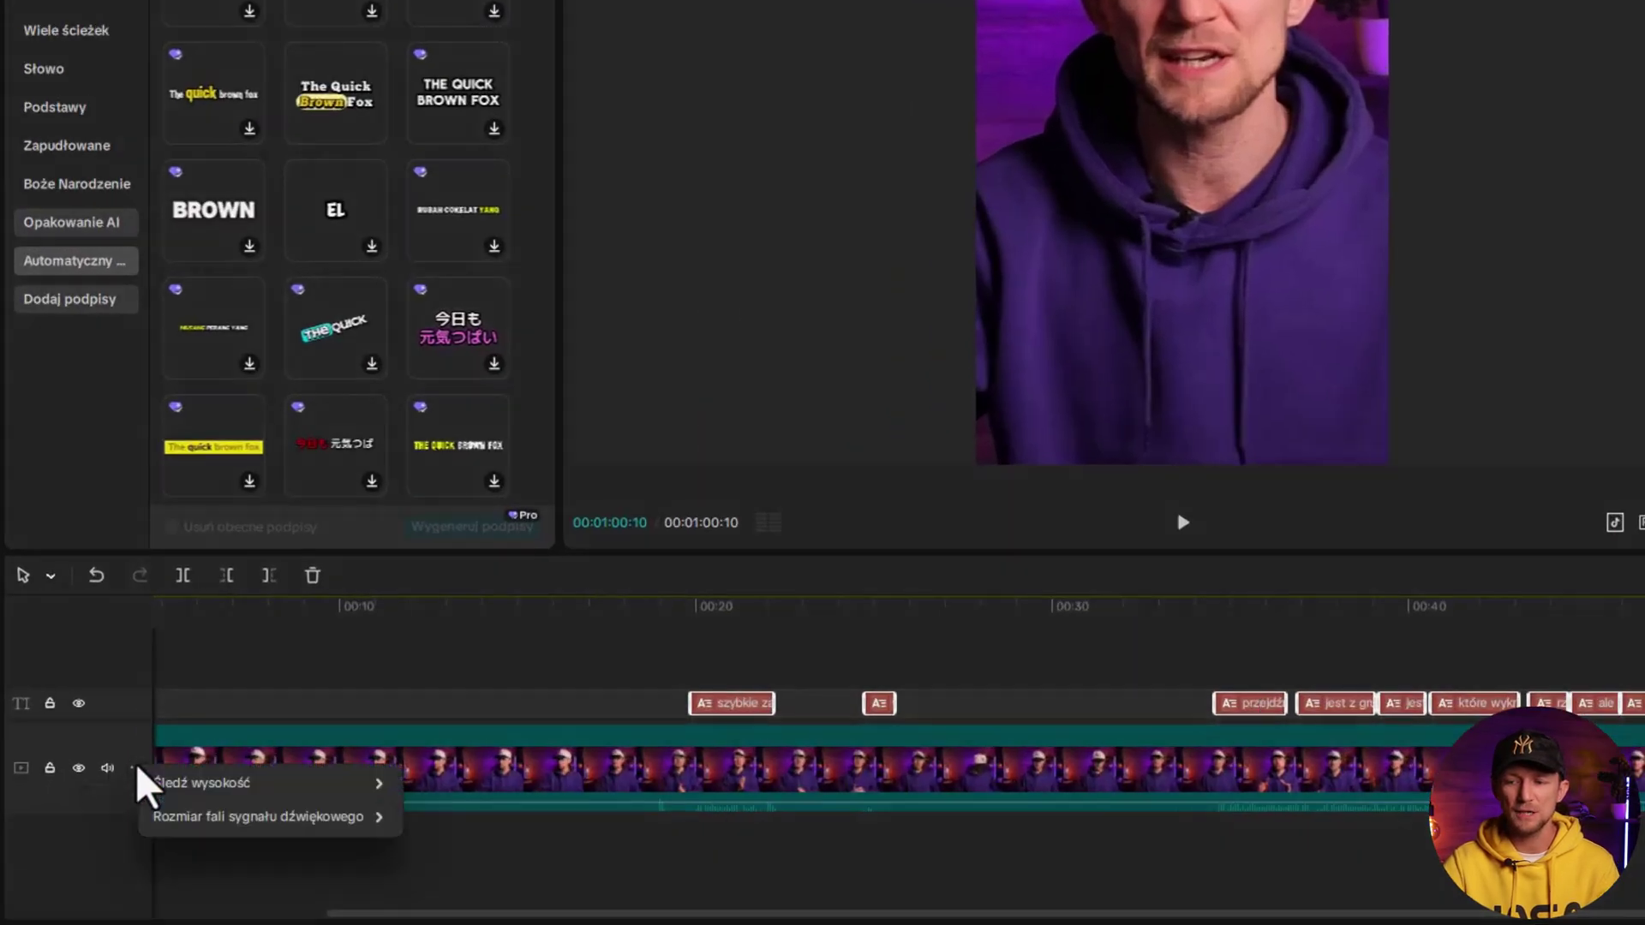
pyautogui.moveTo(249, 818)
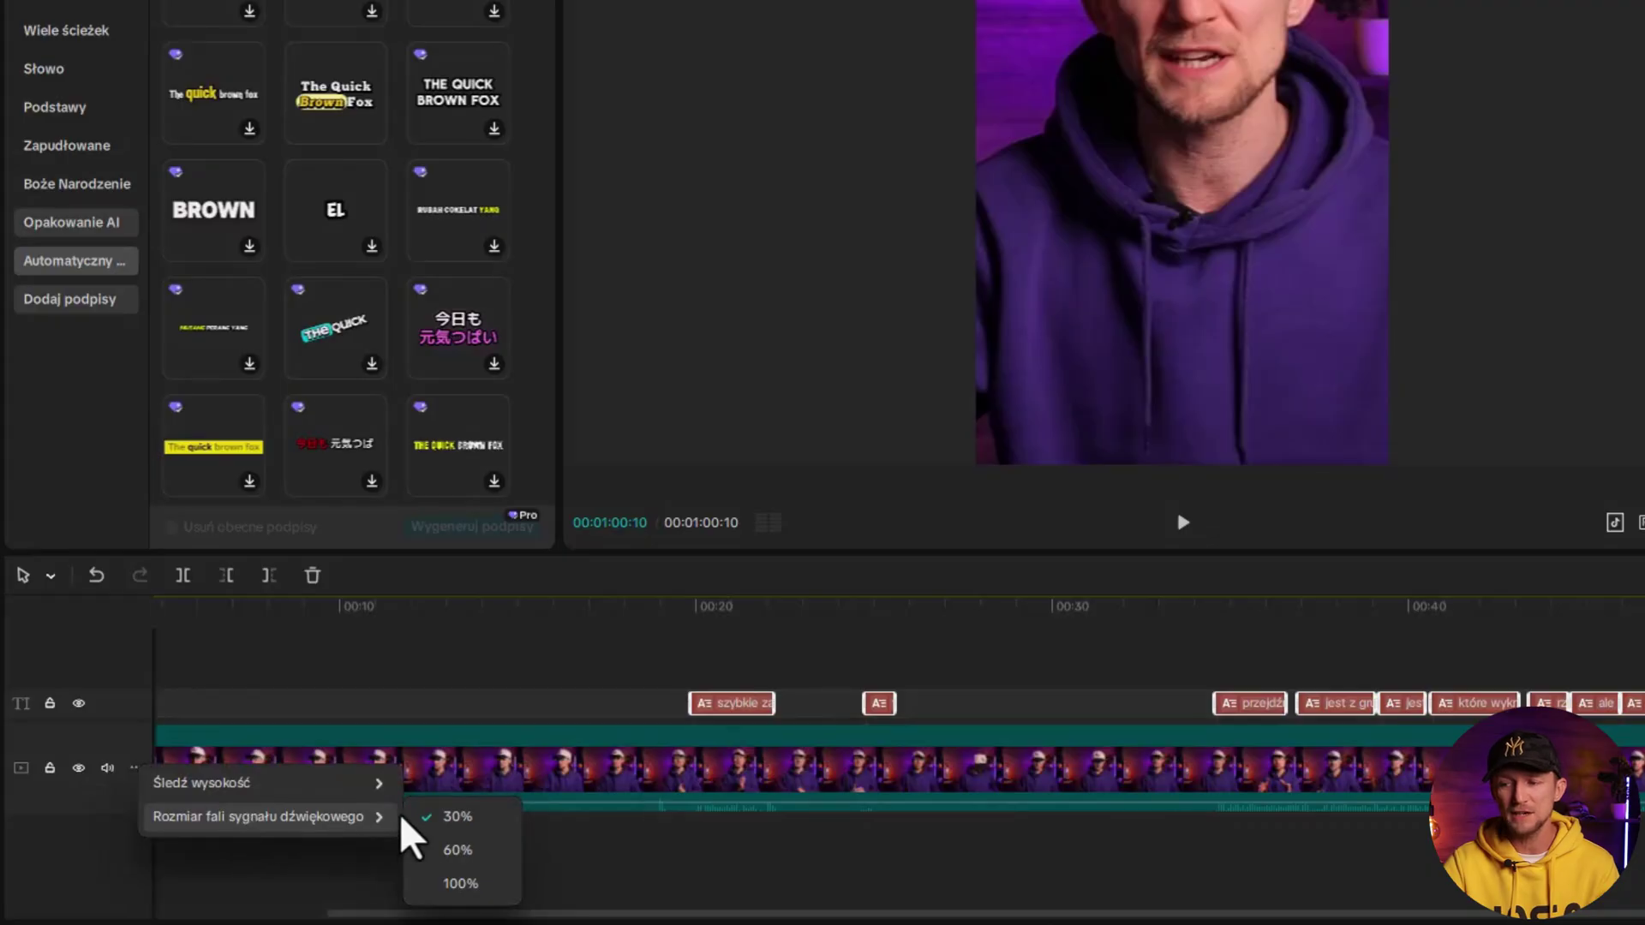
pyautogui.click(469, 852)
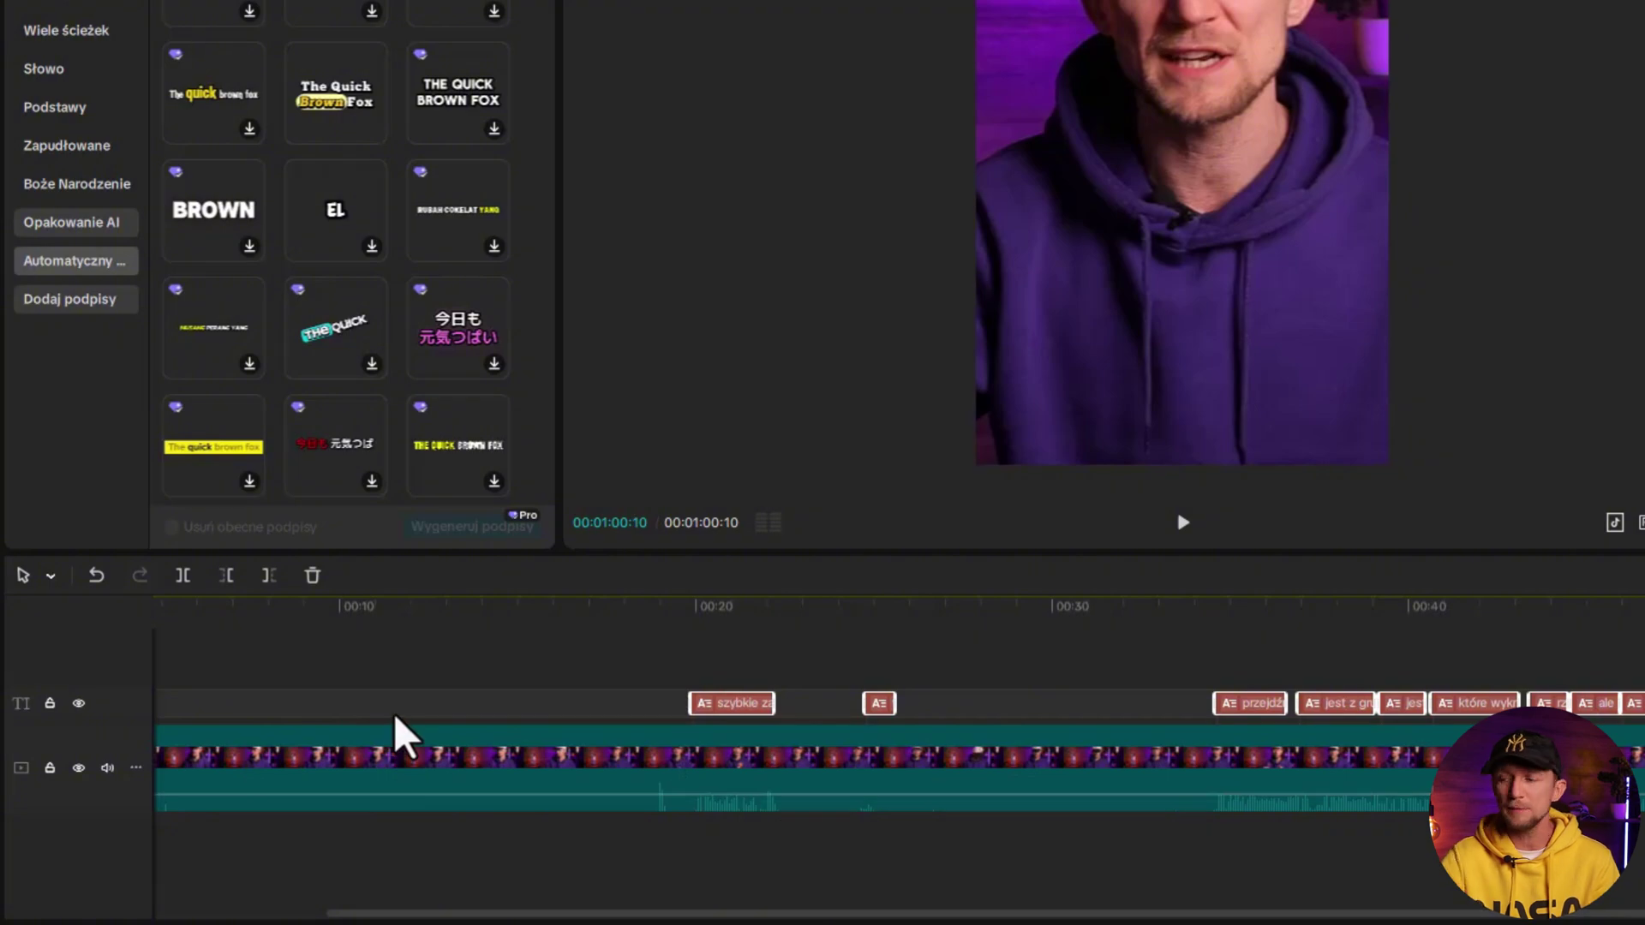
# Trim away the footage before 00:00:34:07, just ahead of the continuous speech, and play the start of the shortened clip
pyautogui.moveTo(1237, 616); pyautogui.dragTo(1203, 608)
pyautogui.click(1024, 766)
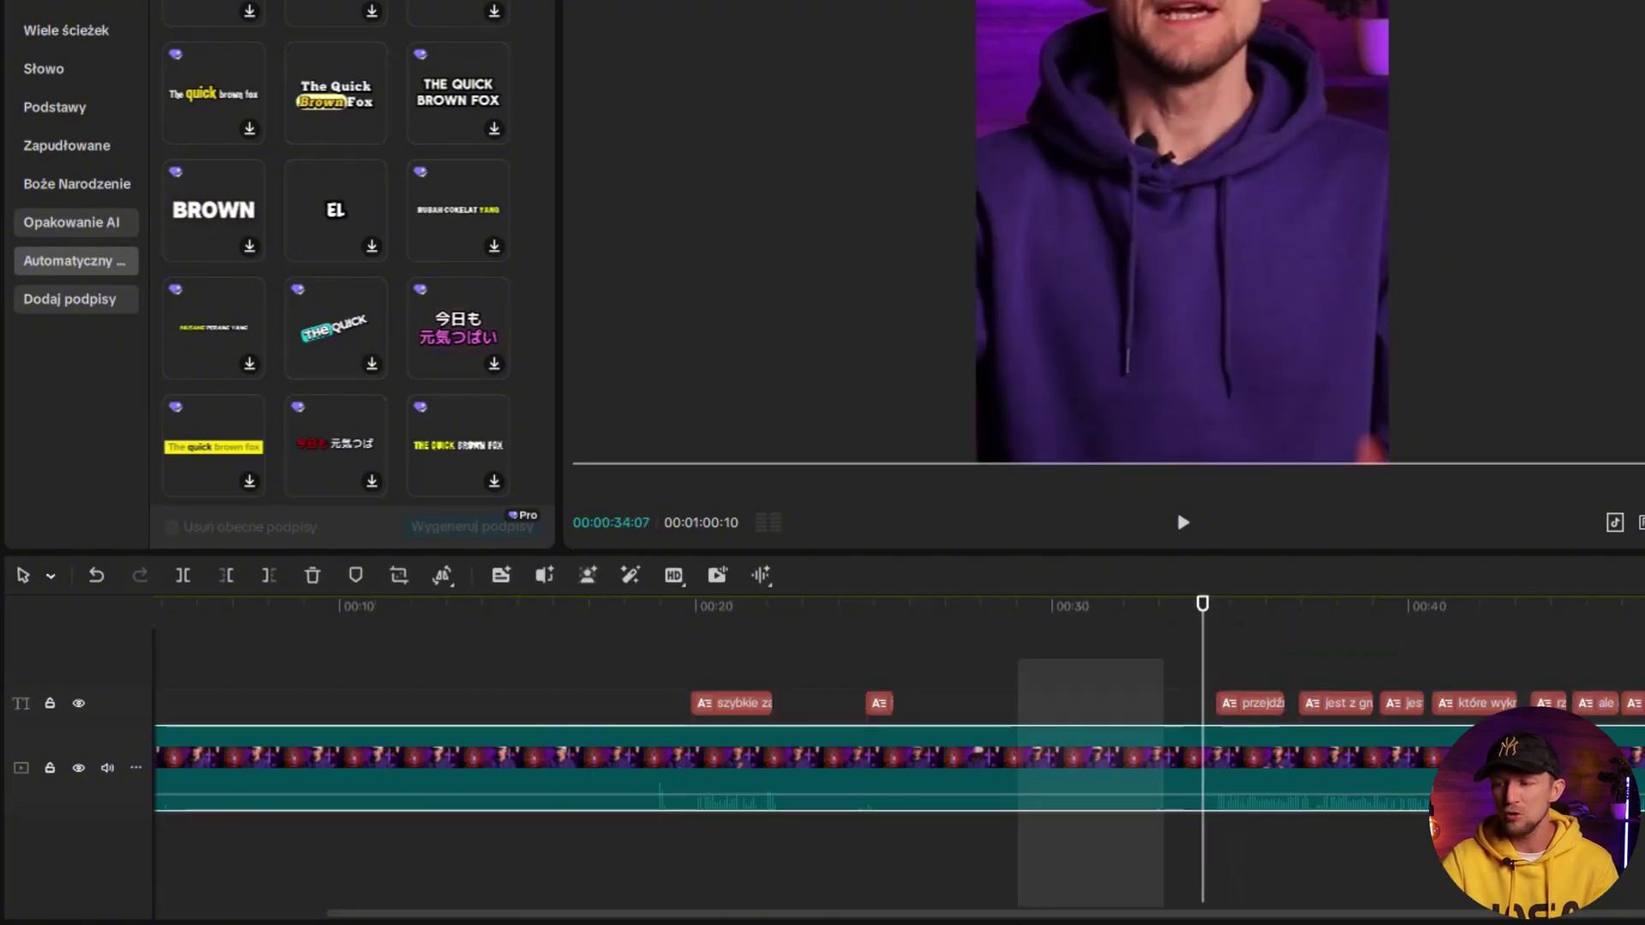
pyautogui.press('q')
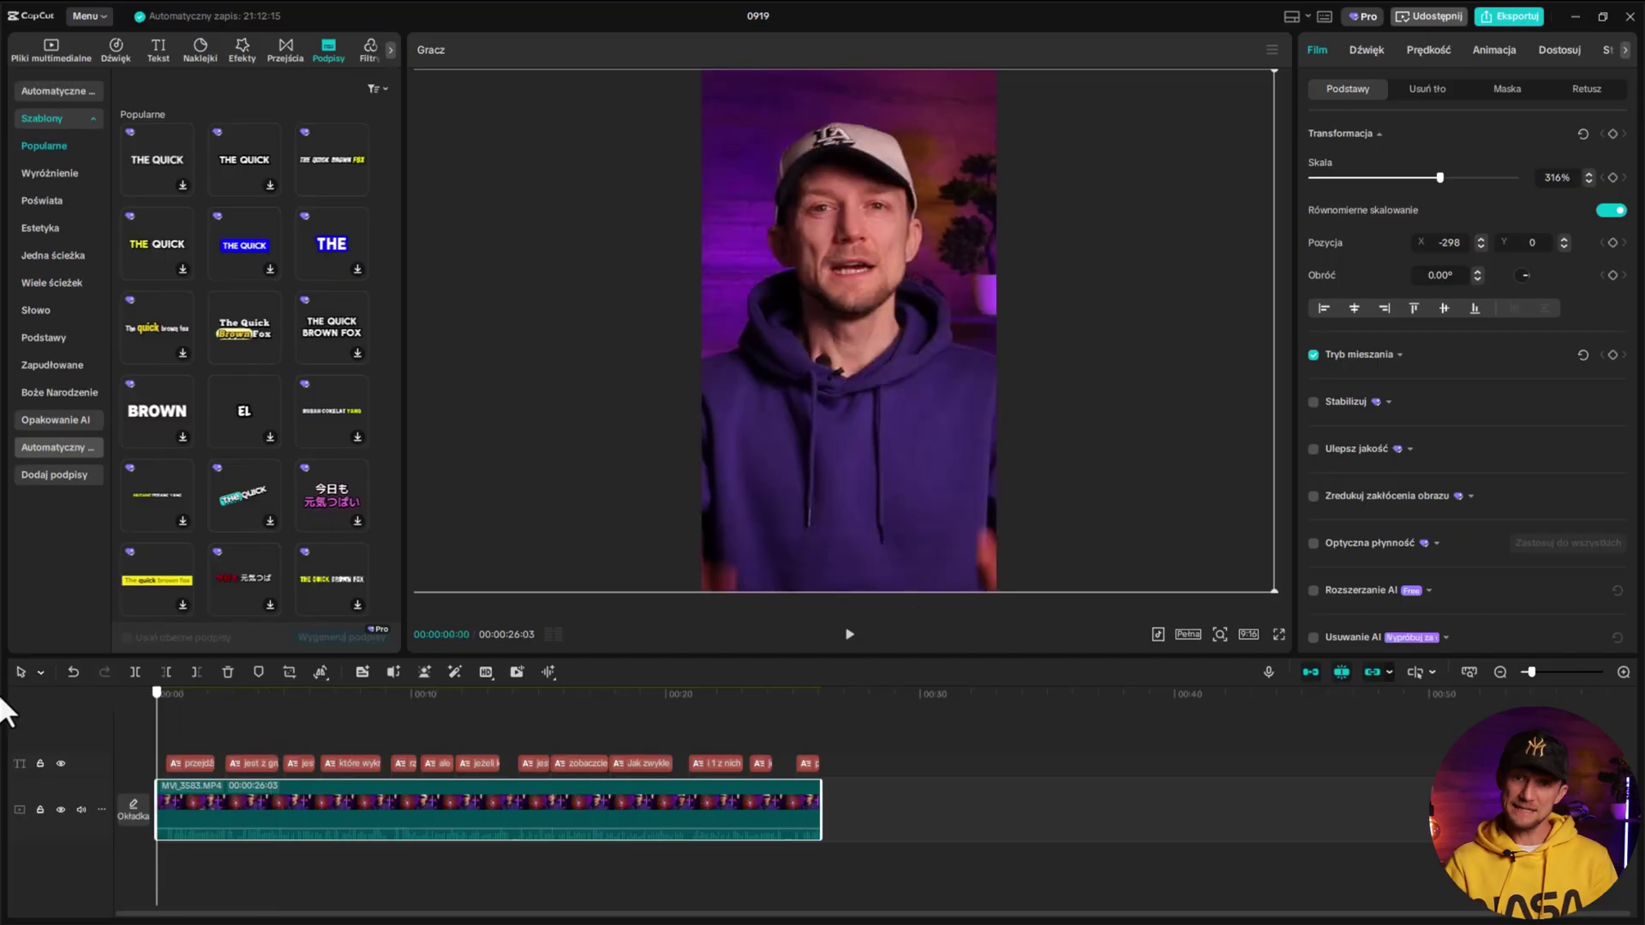
pyautogui.press('space')
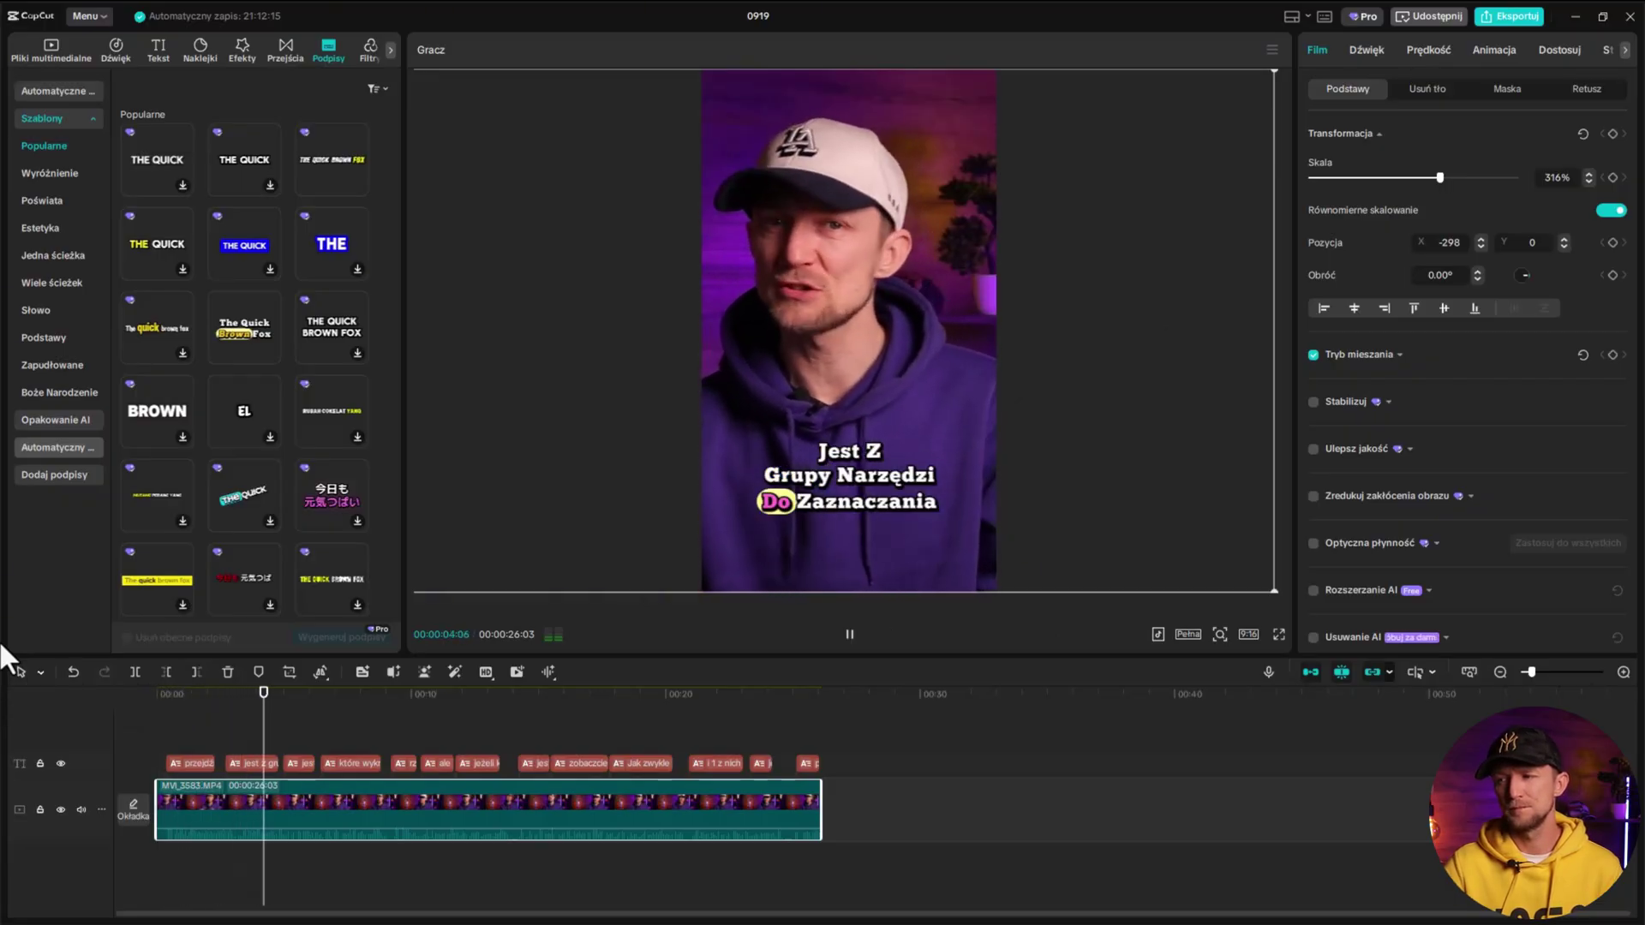
pyautogui.press('space')
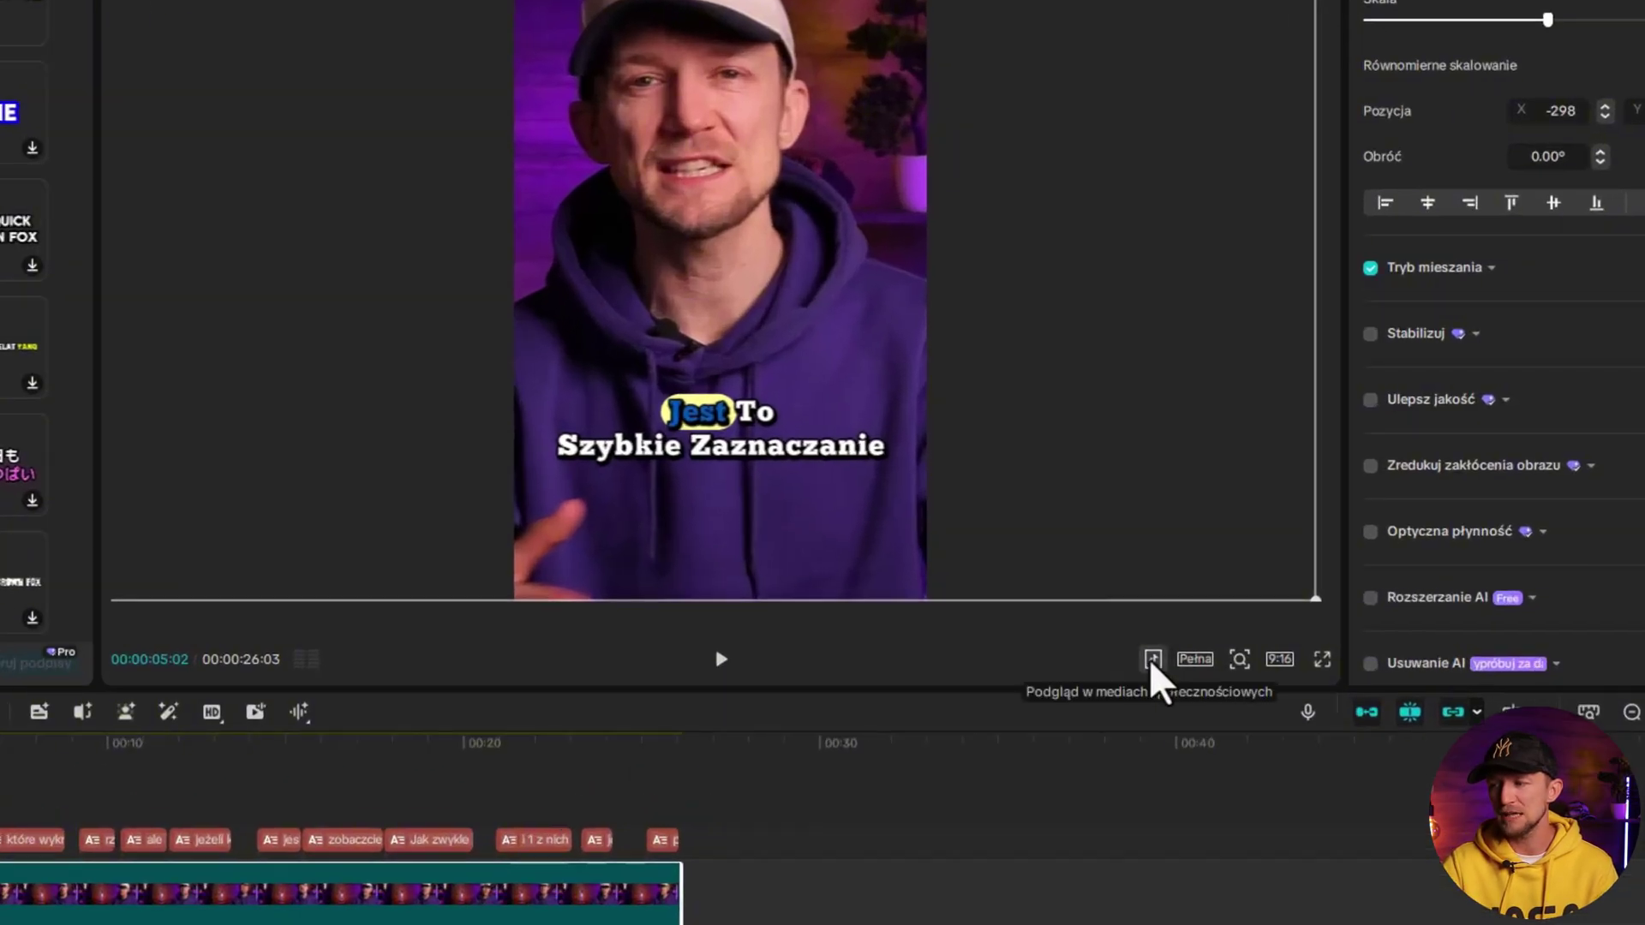
# Overlay the YouTube Shorts interface preview and move all main captions up to about Y -404, checking them against the interface elements
pyautogui.click(1157, 636)
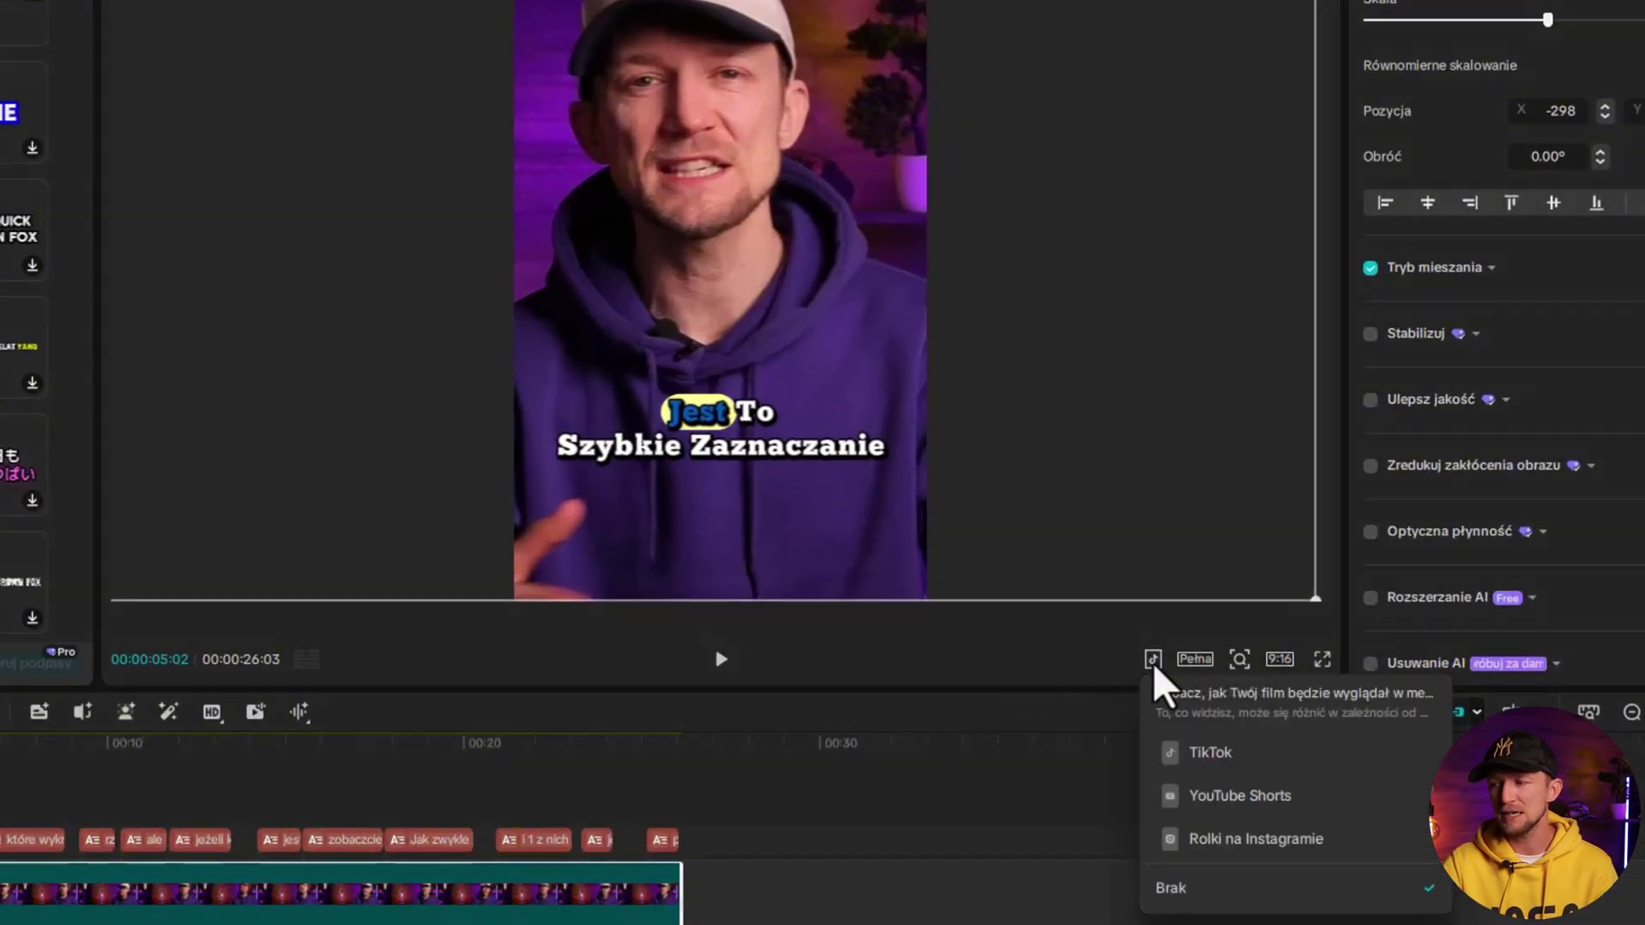
pyautogui.click(1187, 798)
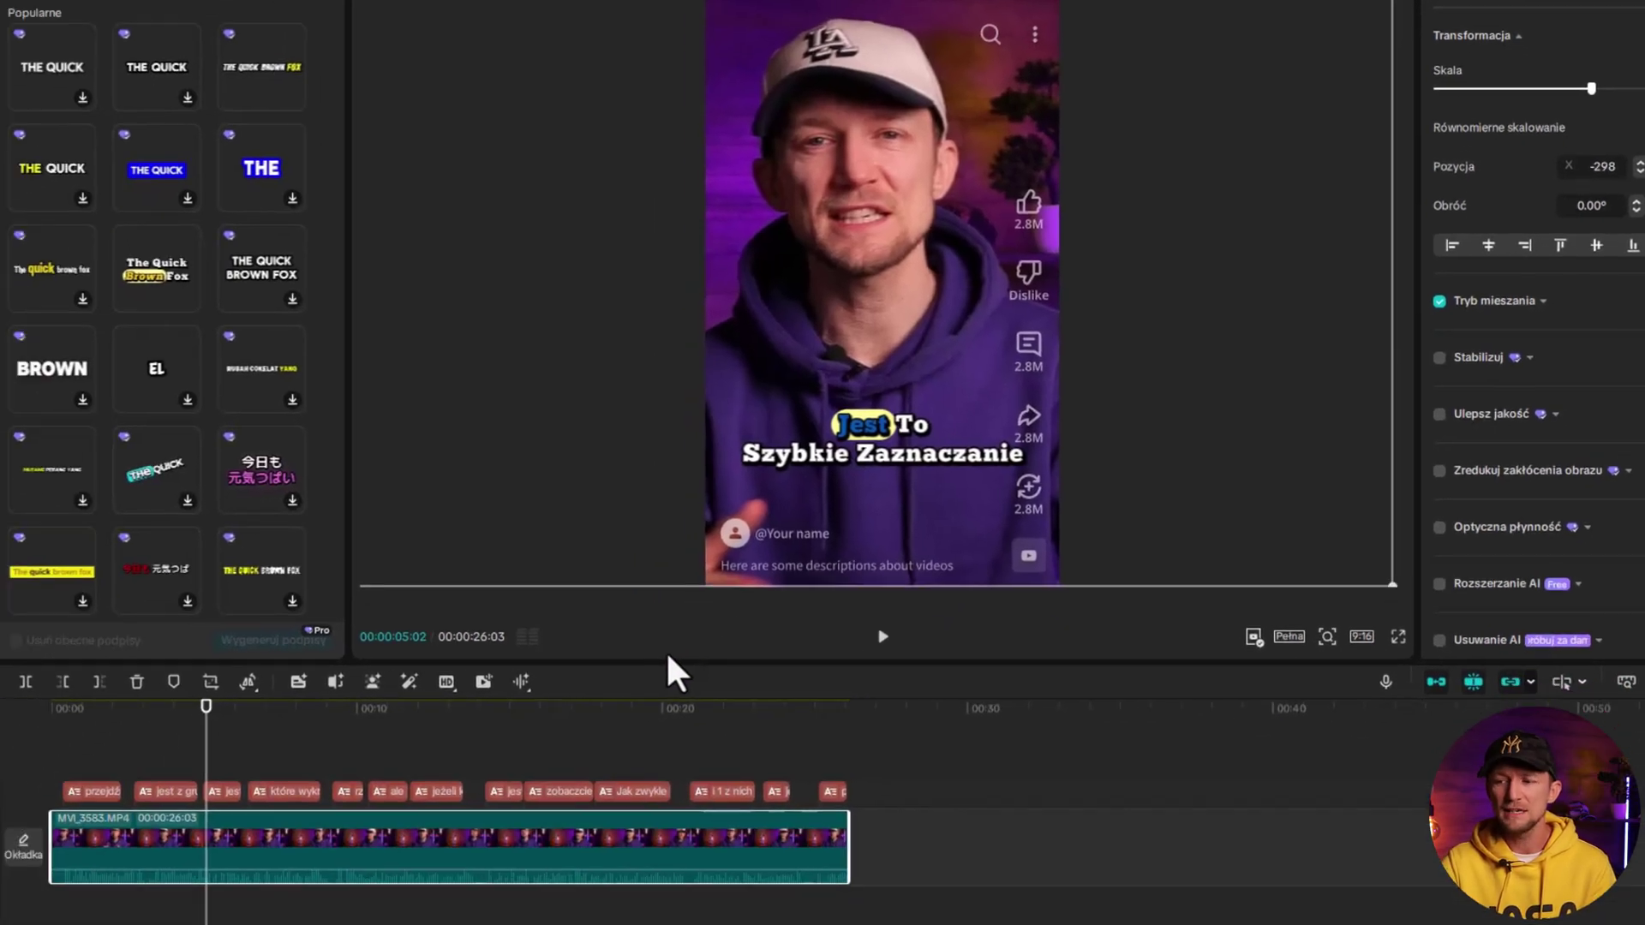
pyautogui.click(151, 787)
pyautogui.click(158, 707)
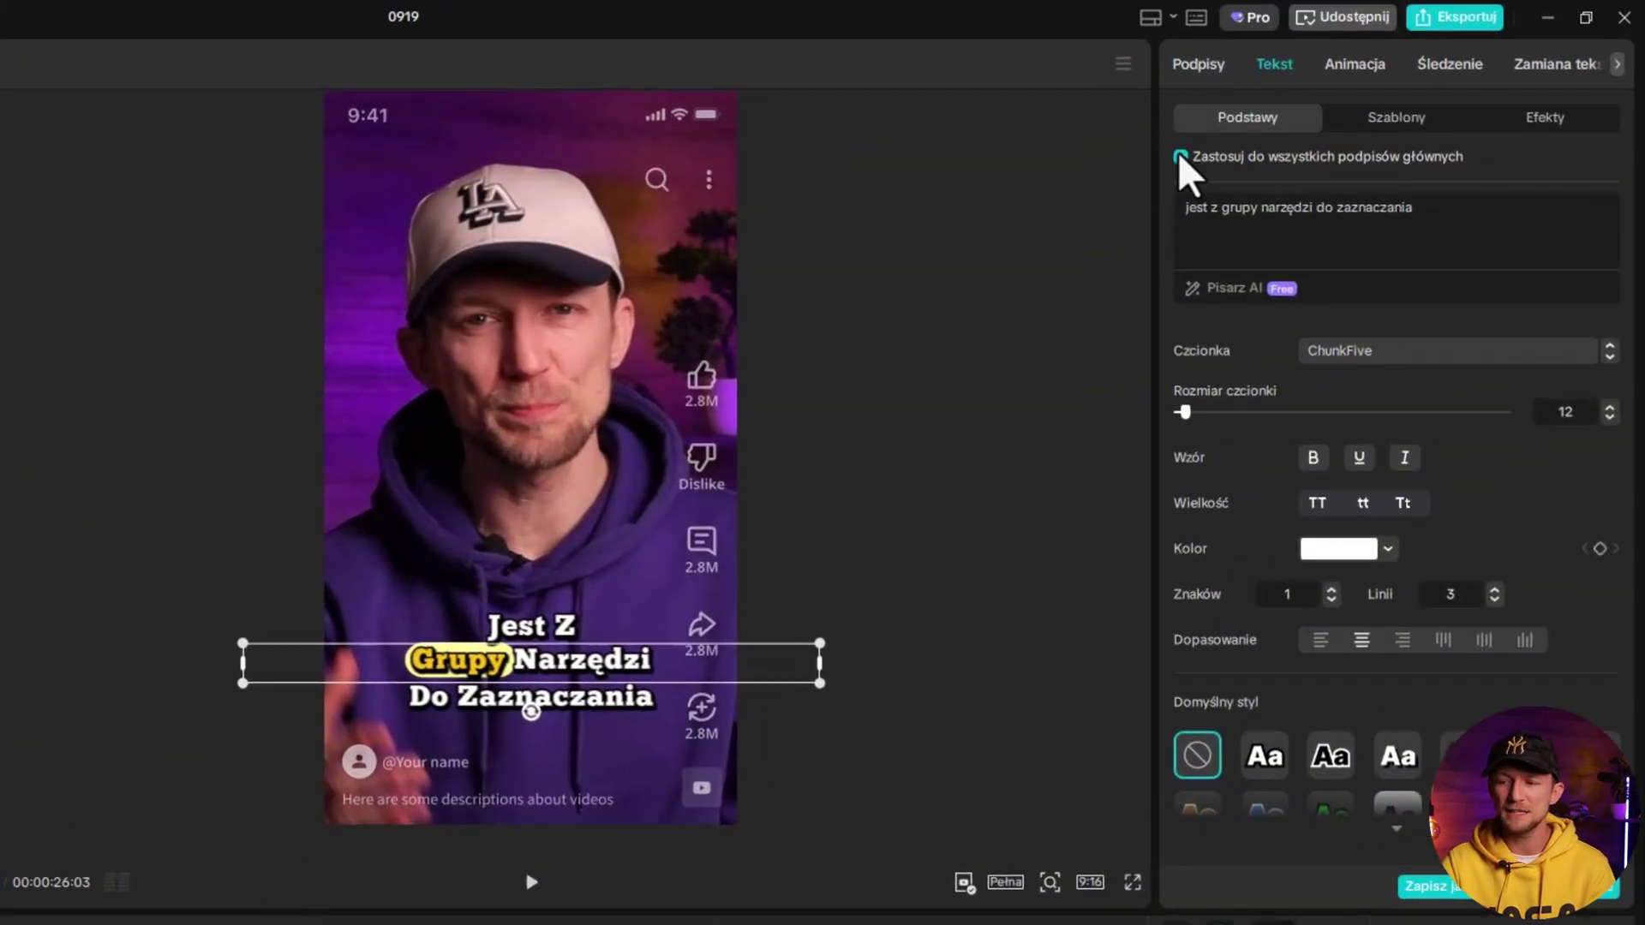
pyautogui.click(1180, 157)
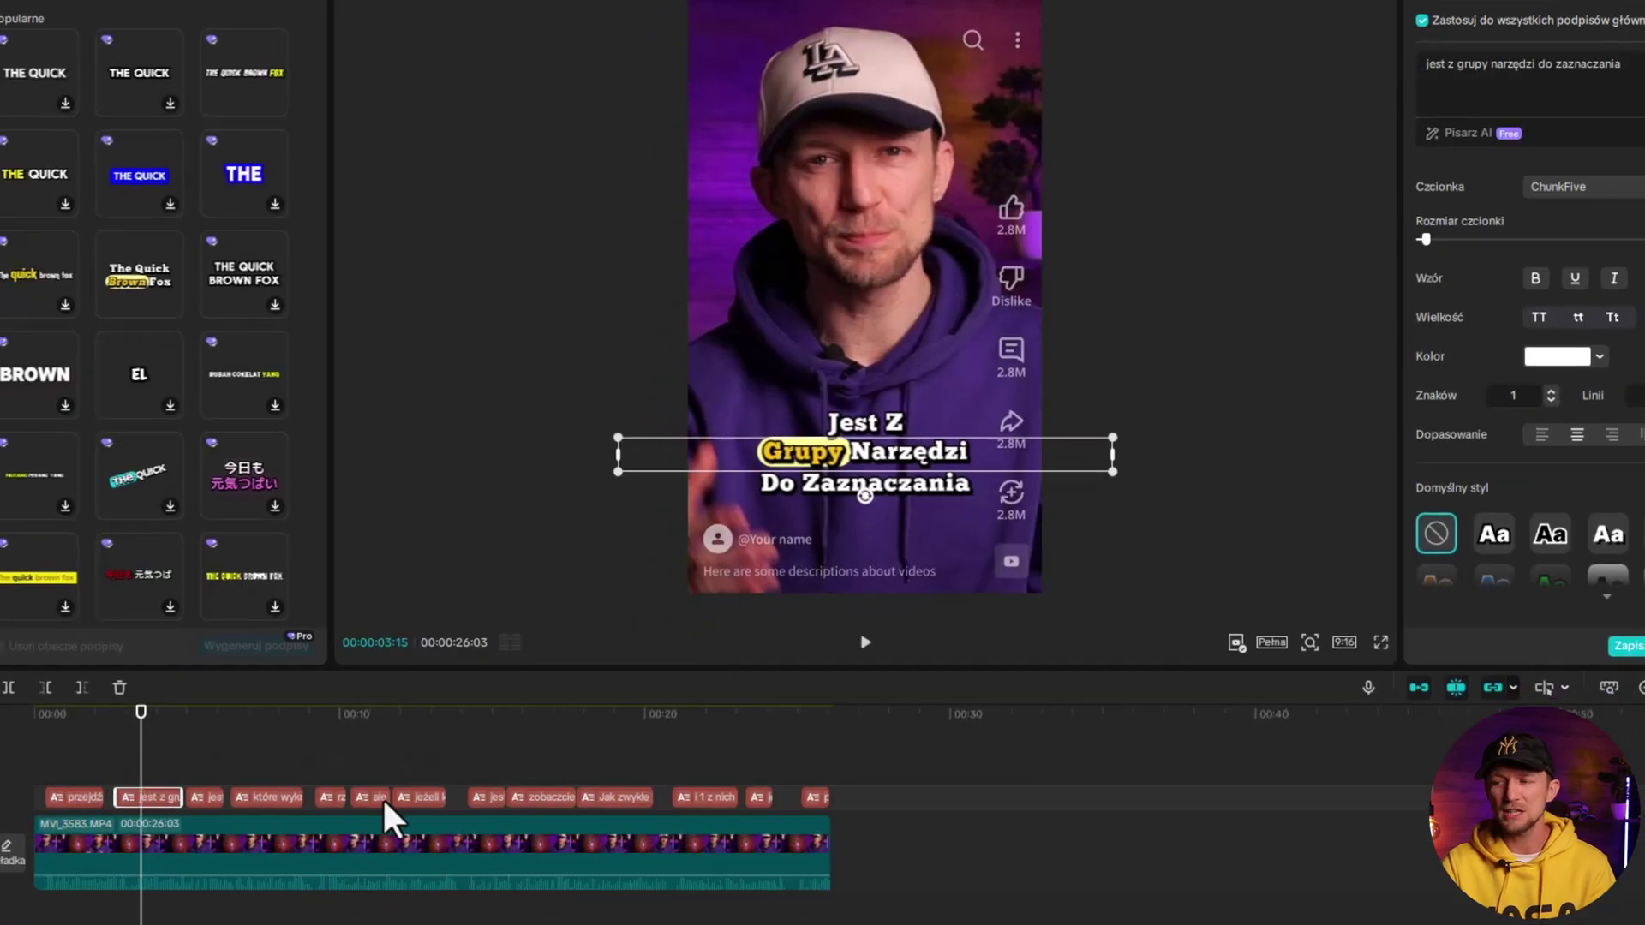
pyautogui.moveTo(852, 461); pyautogui.dragTo(877, 338)
pyautogui.moveTo(182, 718); pyautogui.dragTo(257, 718)
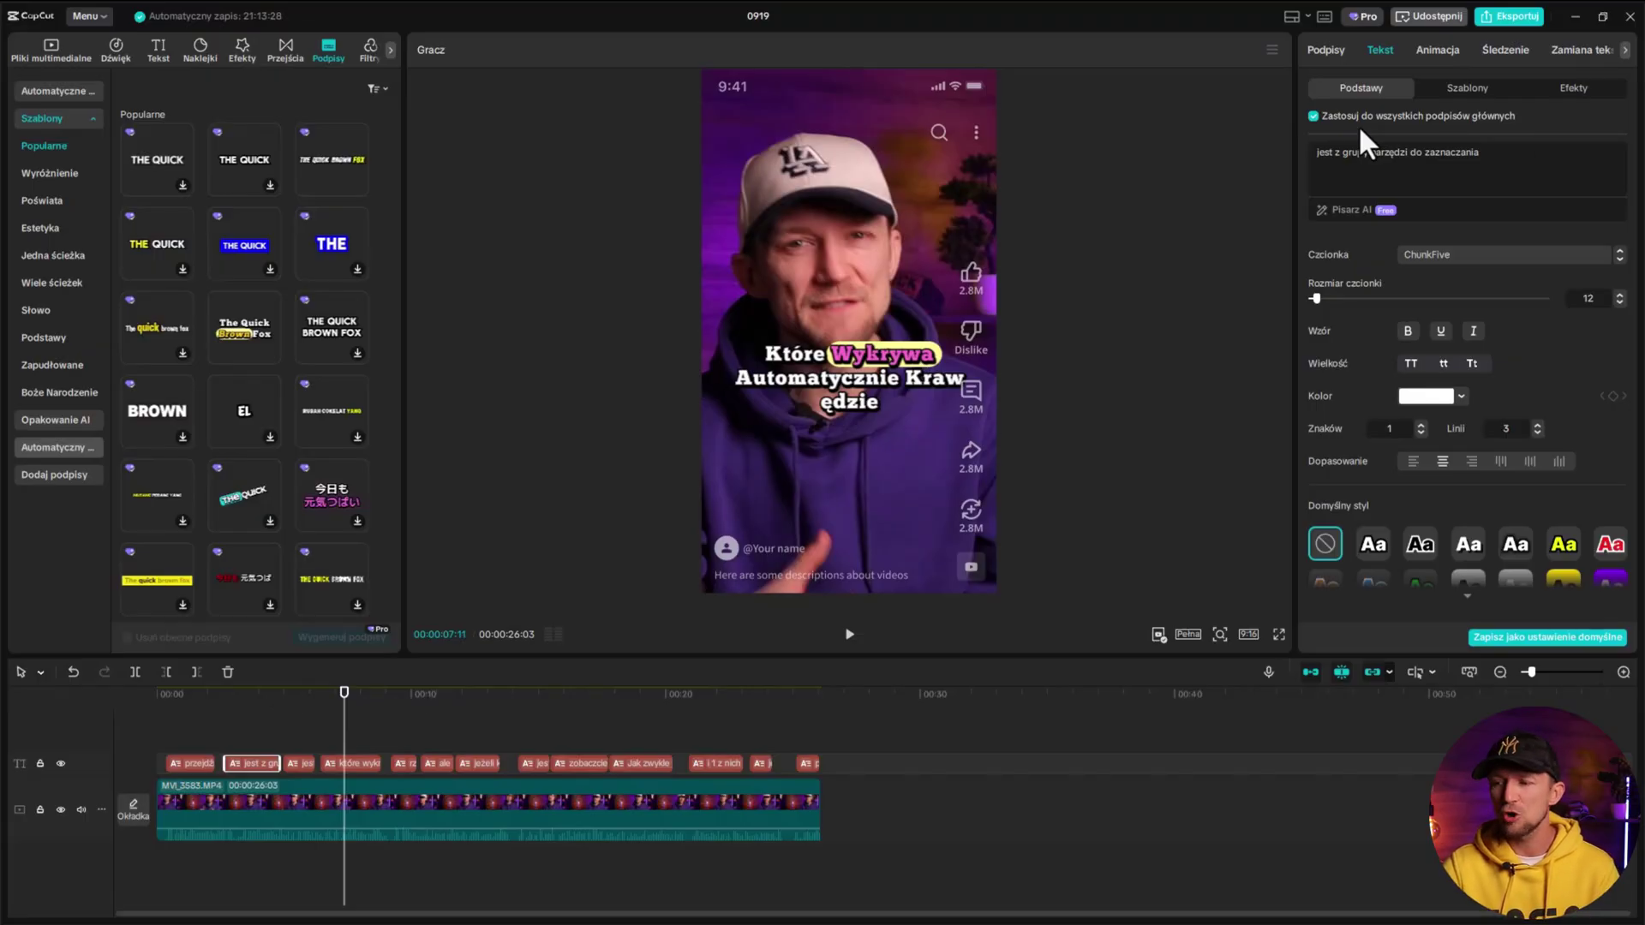
# Set the font of all main captions to the favourite Montserrat Black
pyautogui.click(356, 763)
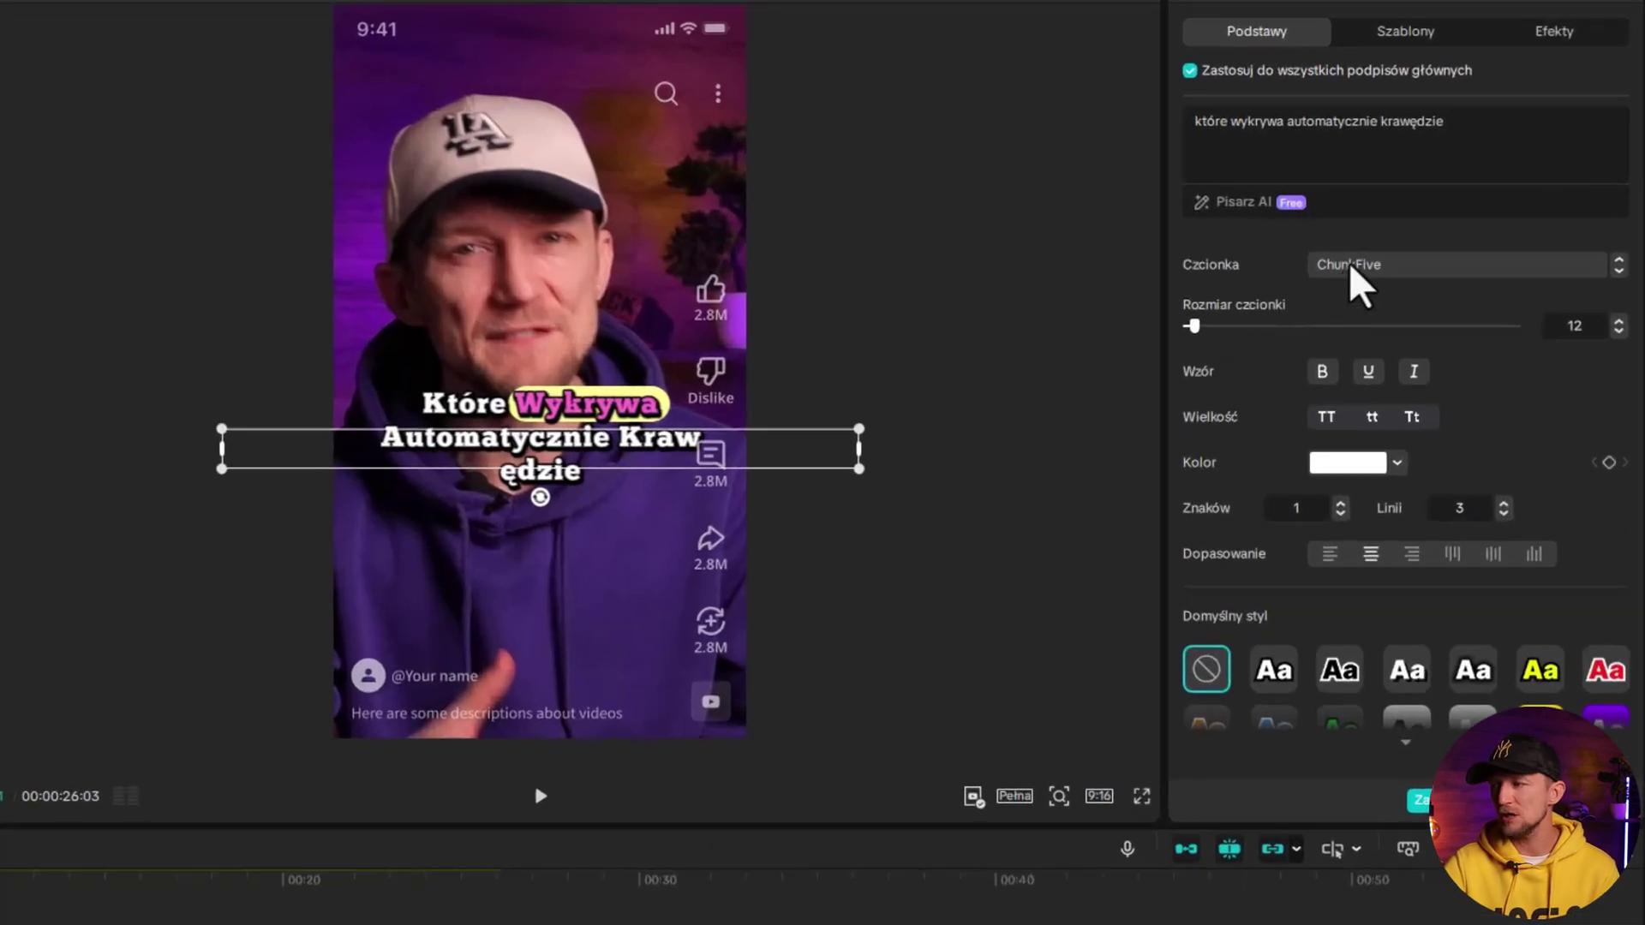
pyautogui.click(1428, 255)
pyautogui.scroll(-5, 1380, 521)
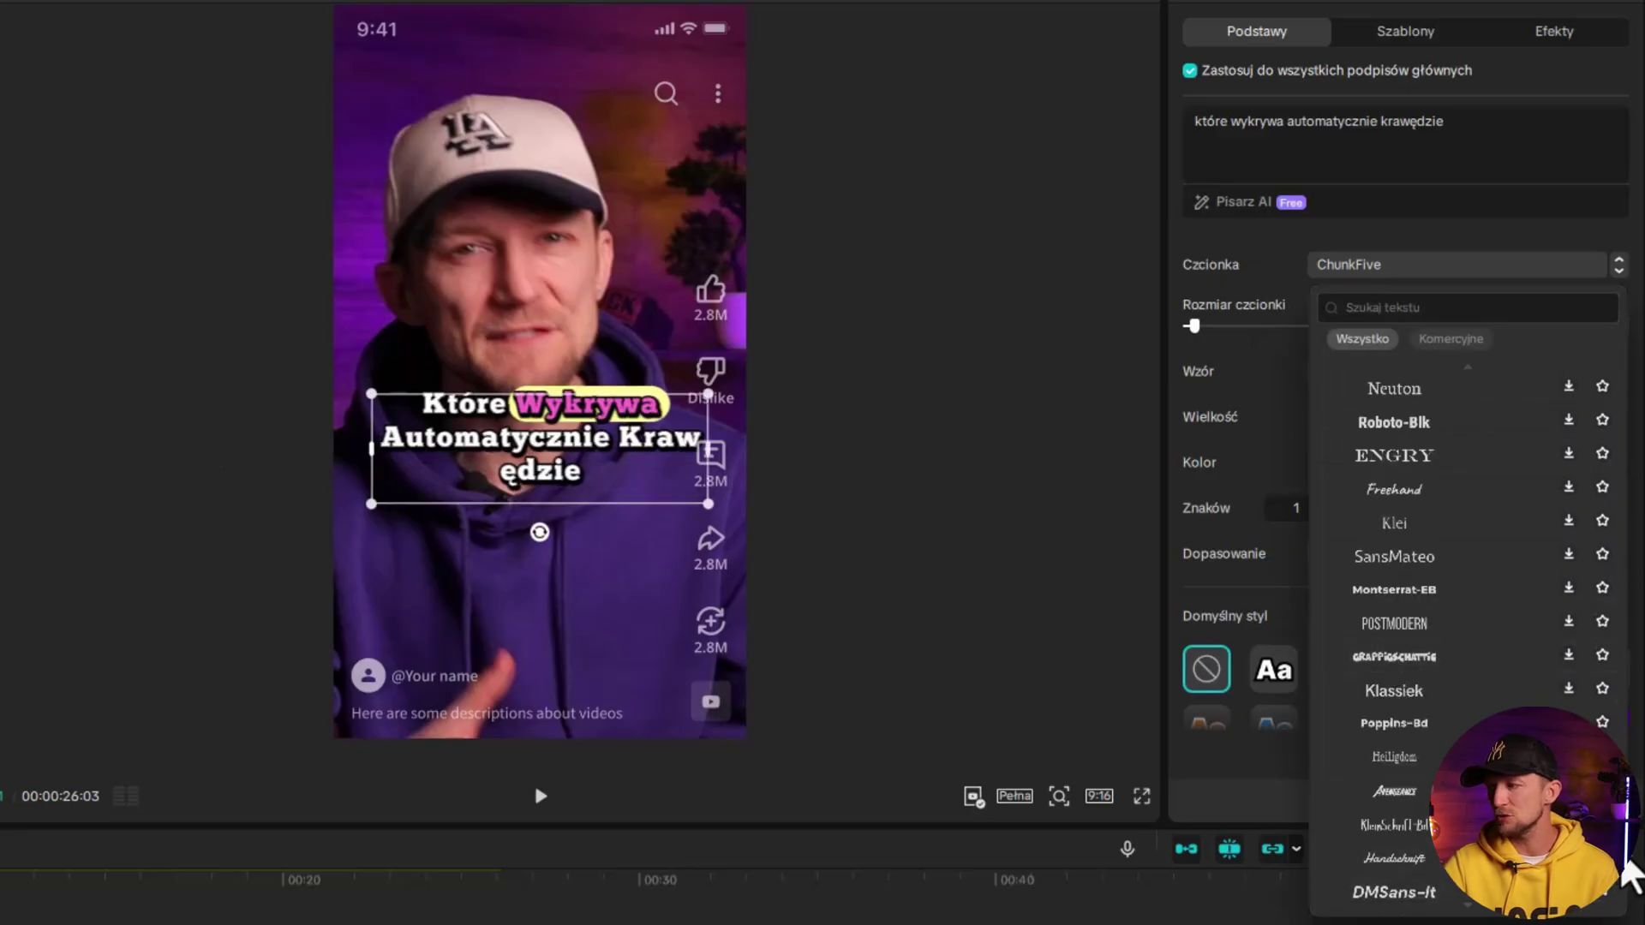
pyautogui.moveTo(1622, 891); pyautogui.dragTo(1624, 377)
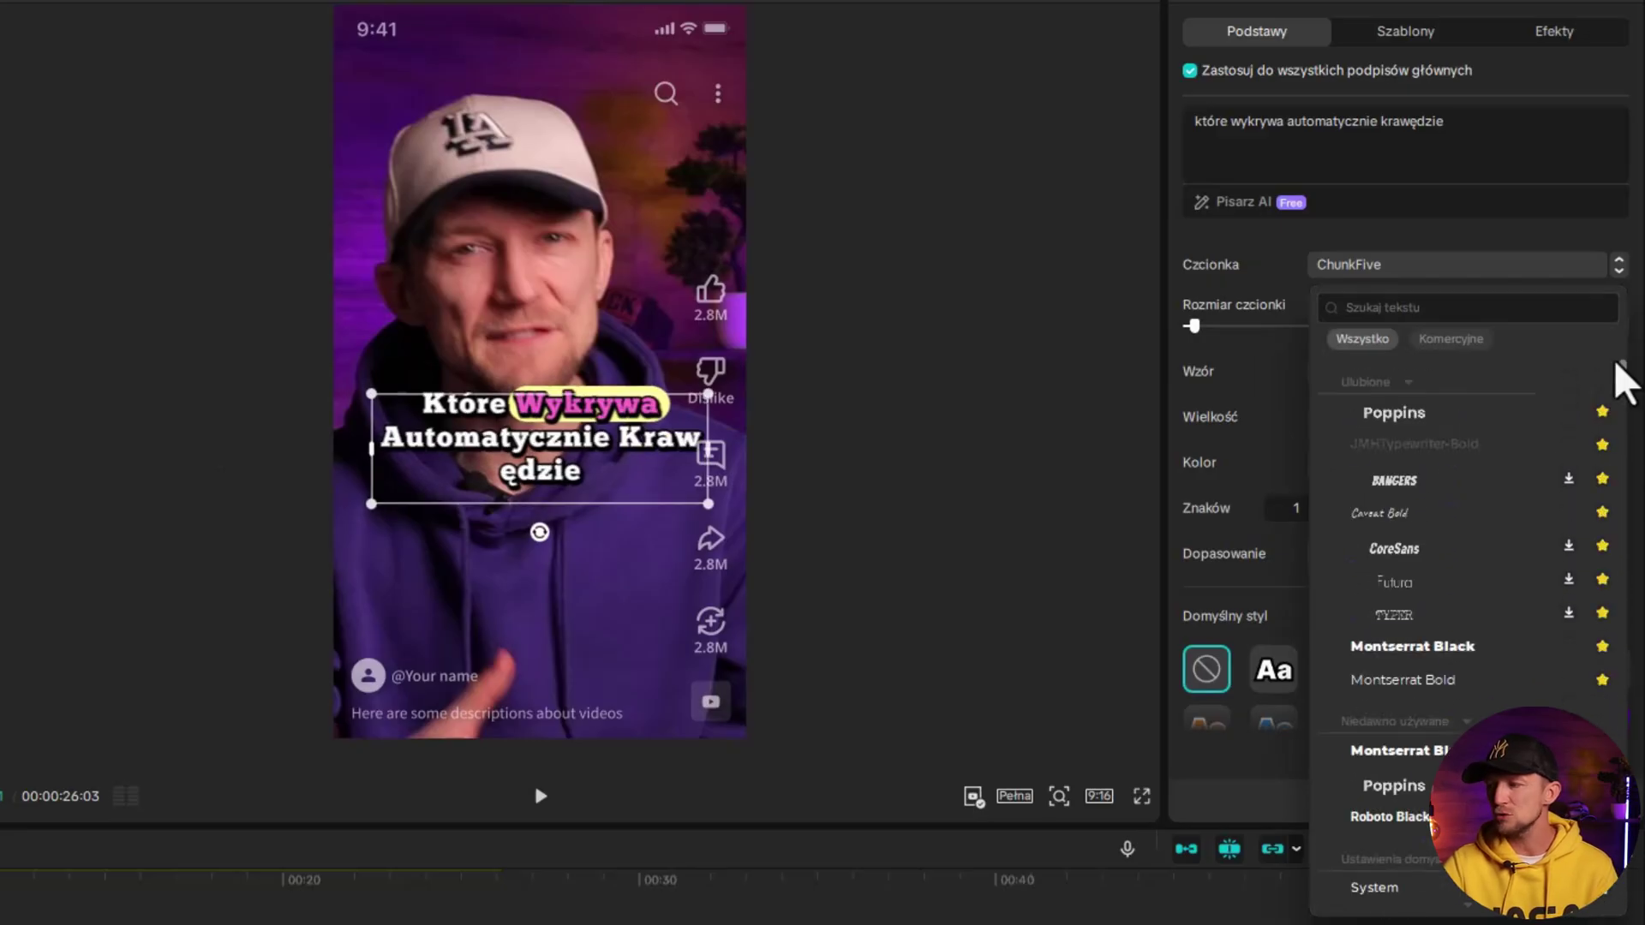
pyautogui.click(1389, 649)
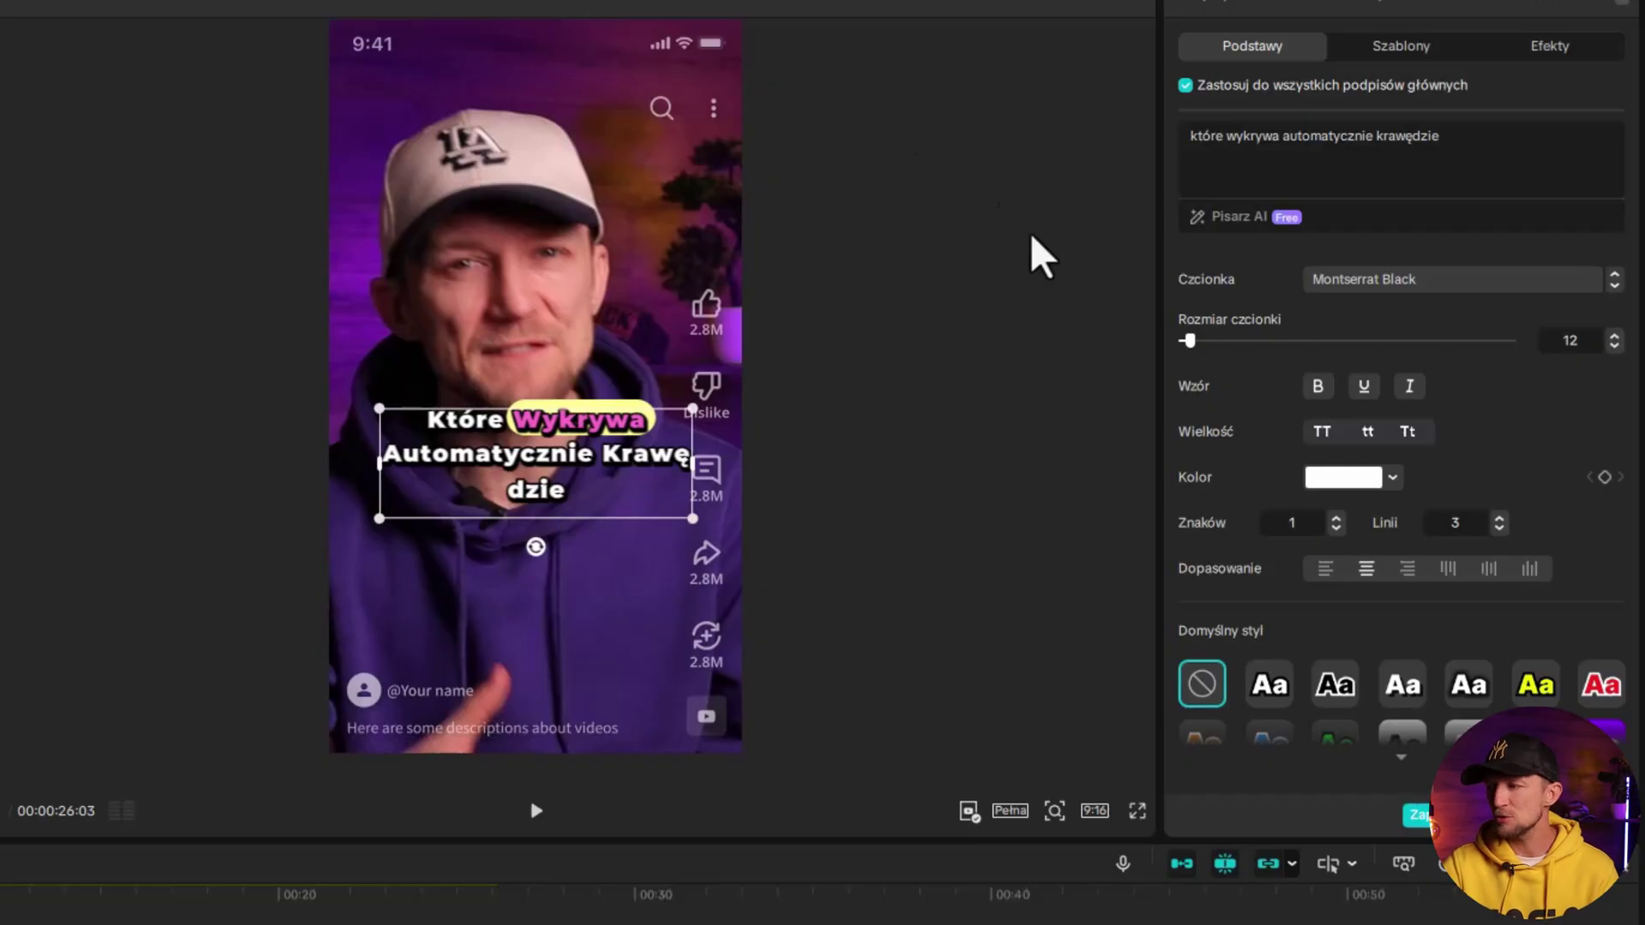
# Toggle the captions' outline, blending and shadow settings off and back on to compare their effect
pyautogui.scroll(-10, 1315, 536)
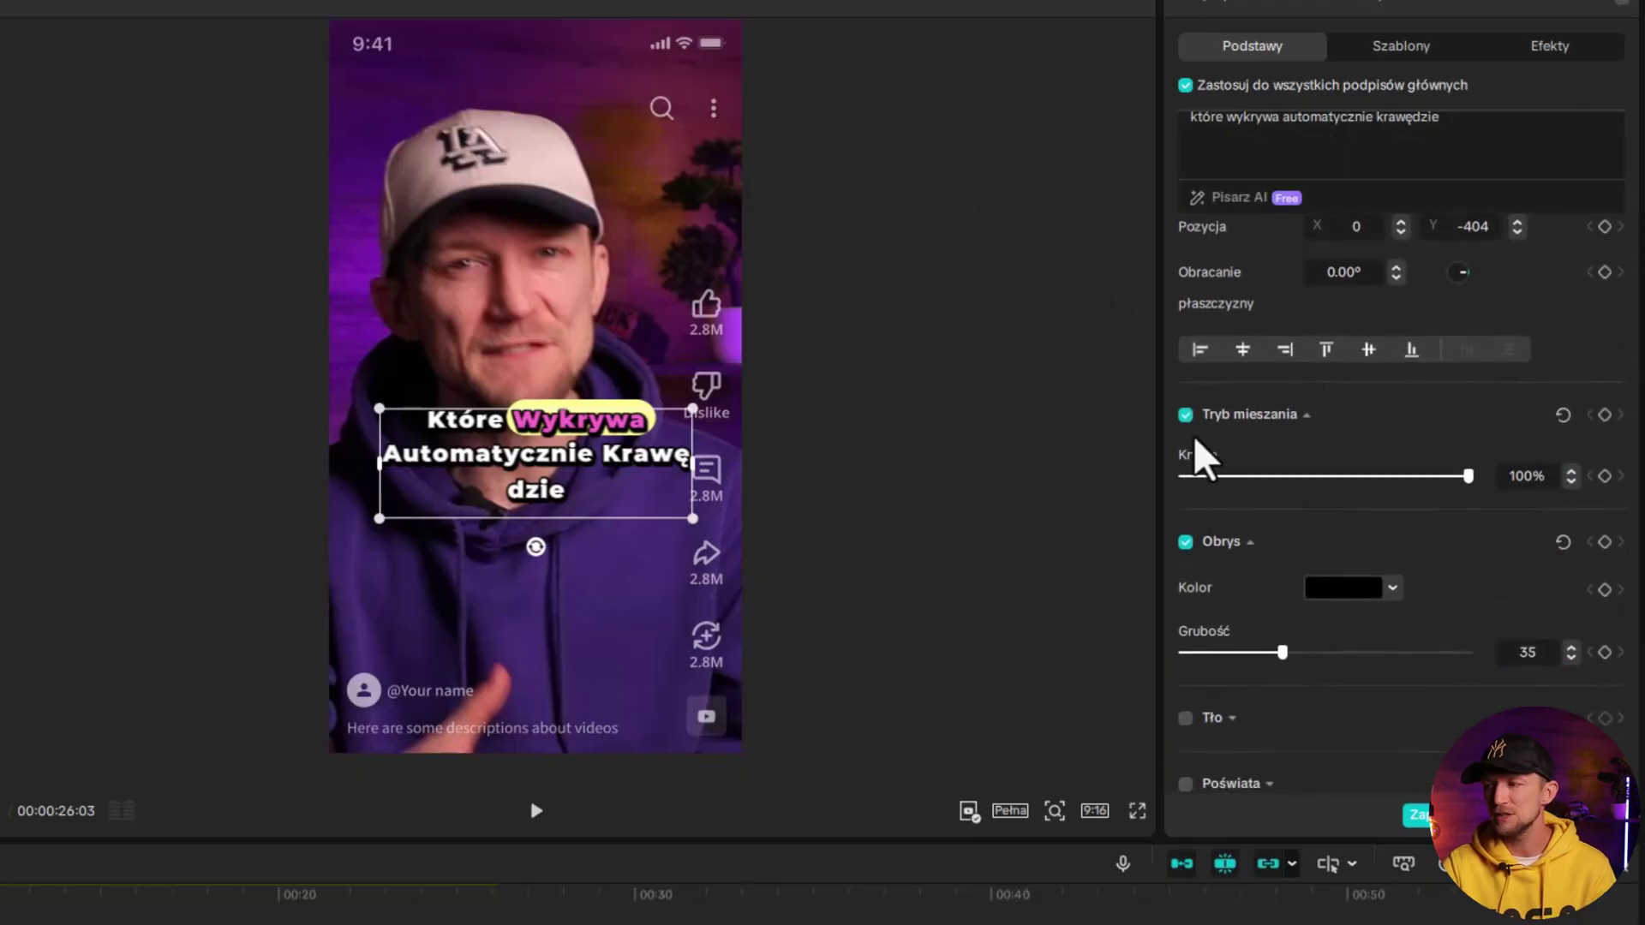
pyautogui.click(1186, 543)
pyautogui.click(1185, 543)
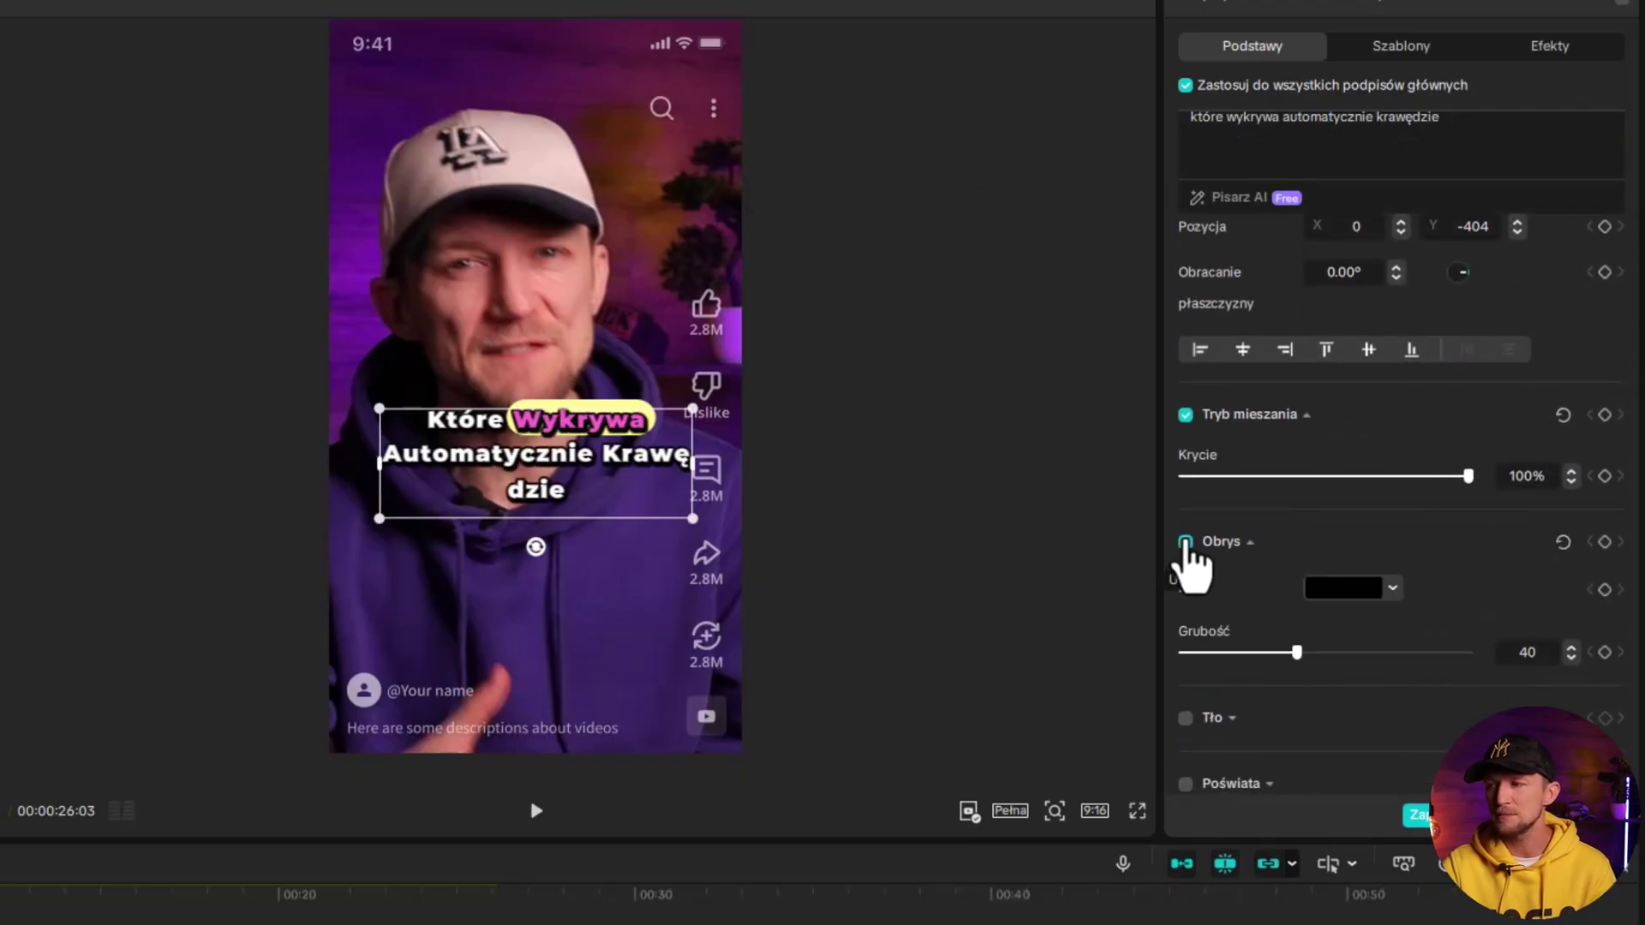
pyautogui.click(1186, 415)
pyautogui.click(1186, 415)
pyautogui.scroll(-5, 1191, 479)
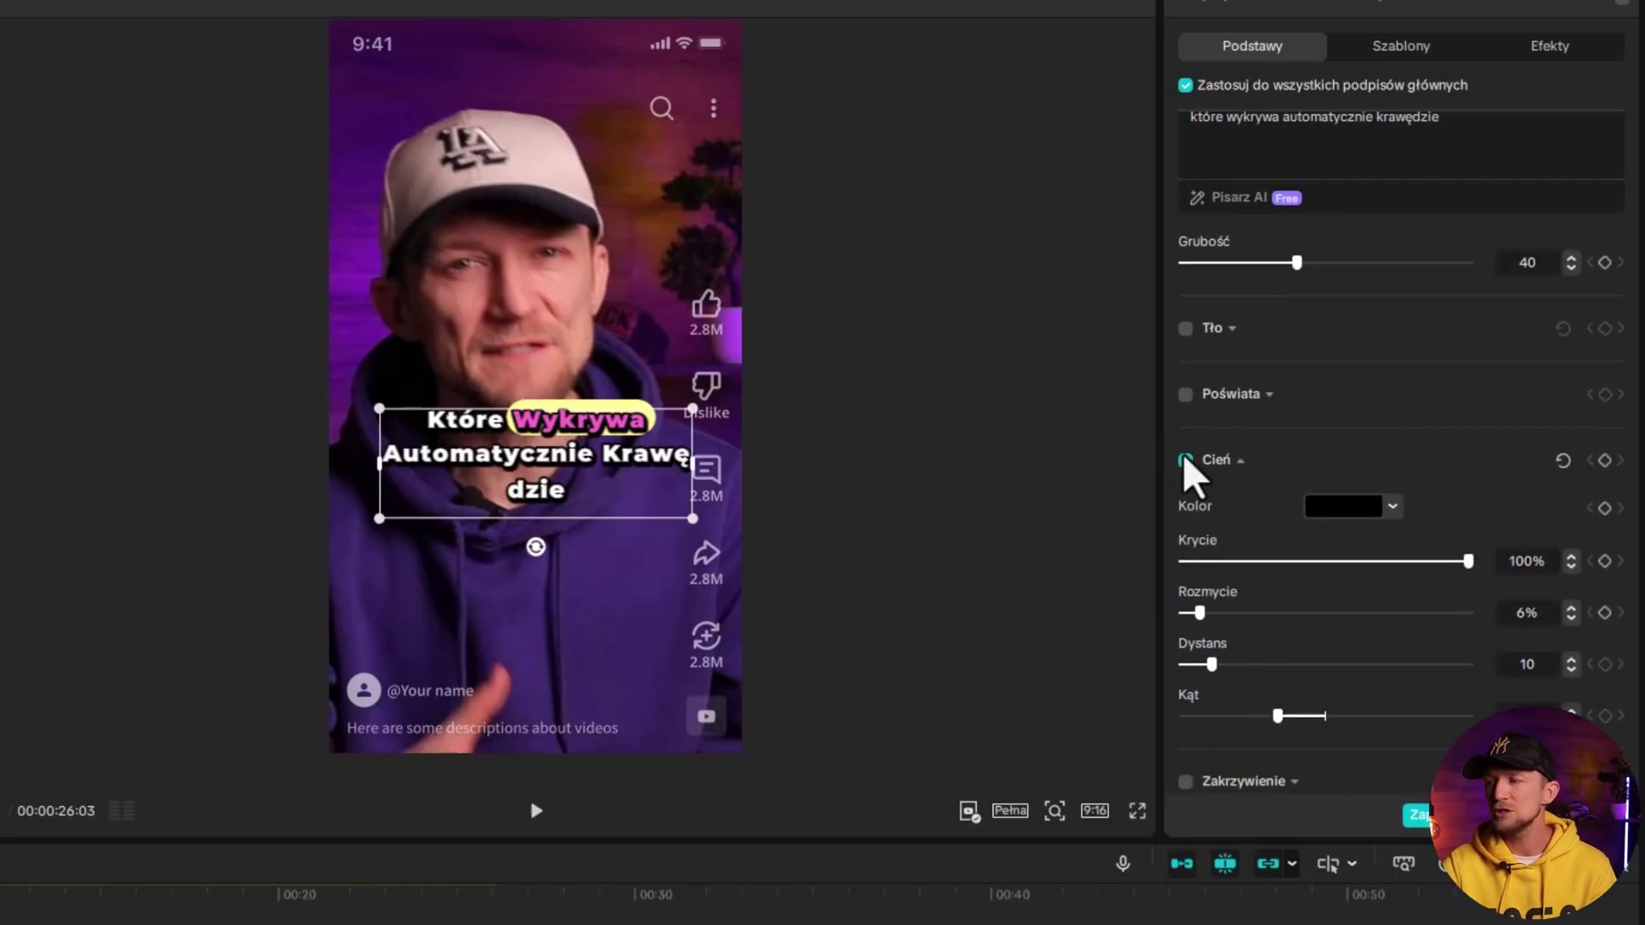
pyautogui.click(1186, 461)
pyautogui.click(1186, 461)
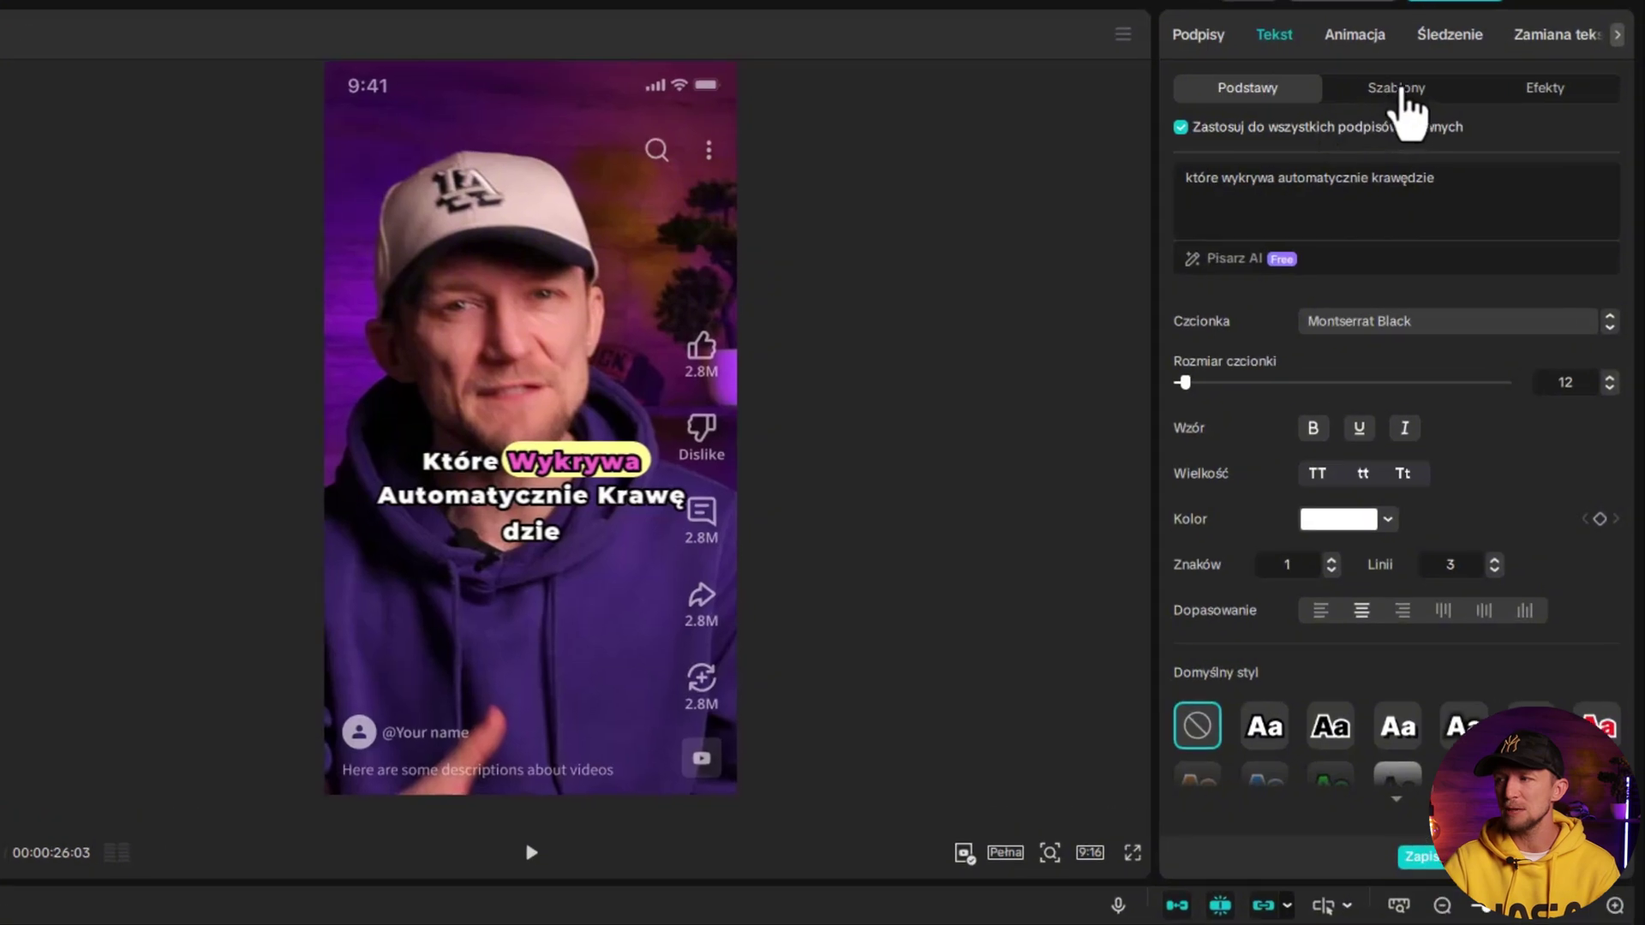
# Apply the slanted "THE QUICK" text template with yellow word highlighting to all main captions and preview the result
pyautogui.click(1467, 90)
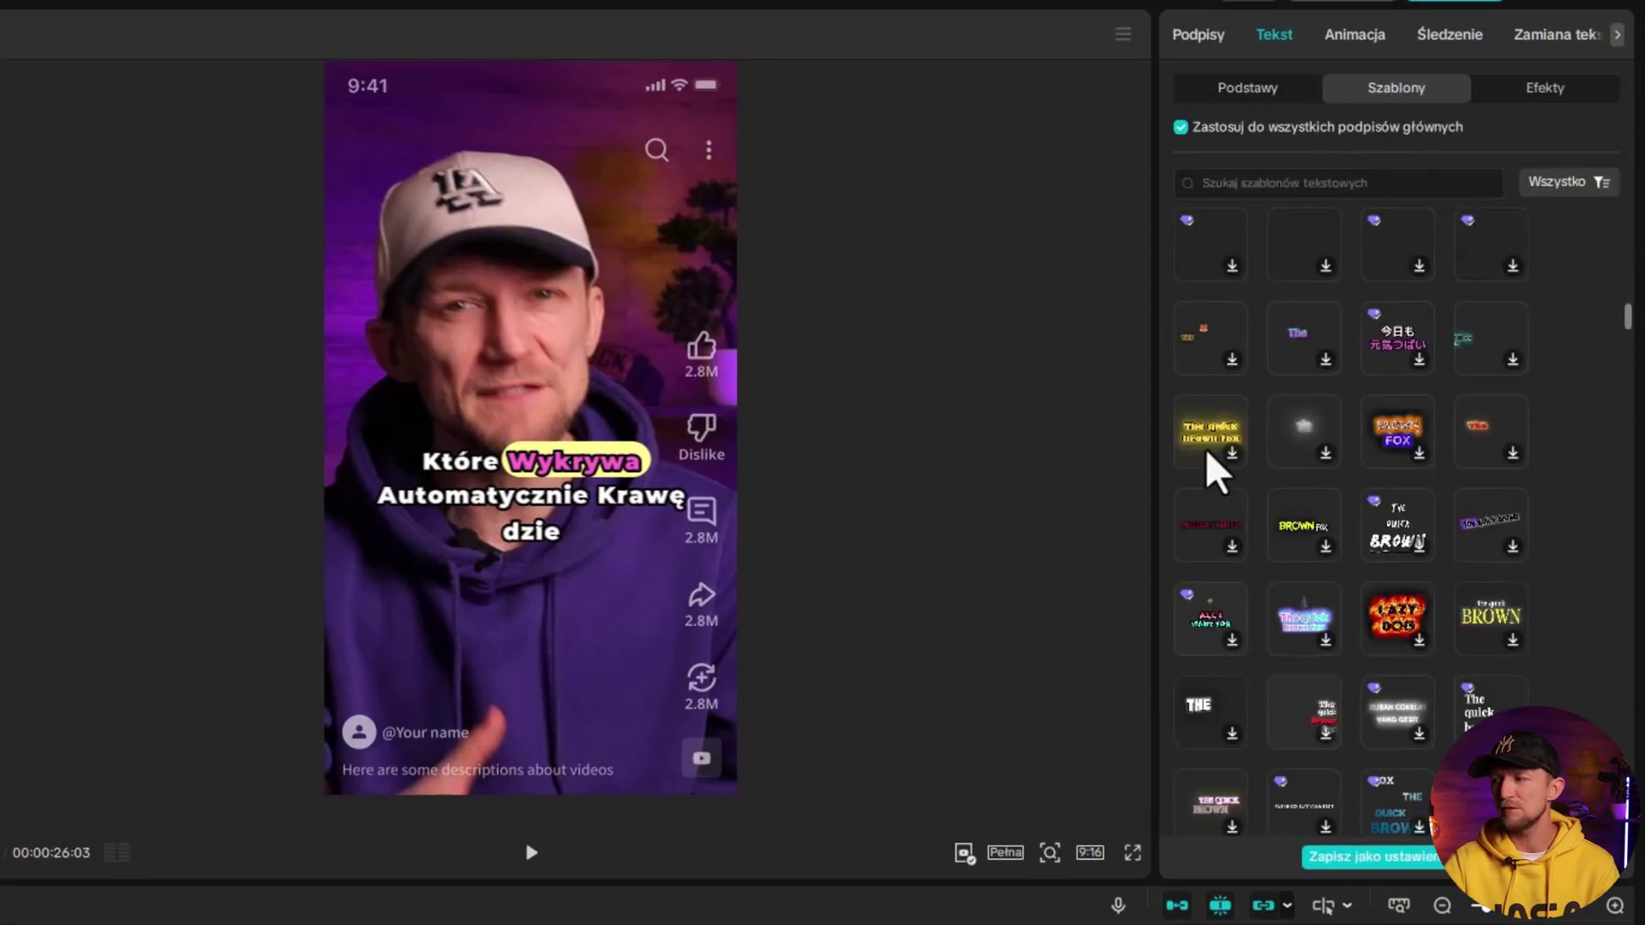
pyautogui.scroll(5, 1349, 540)
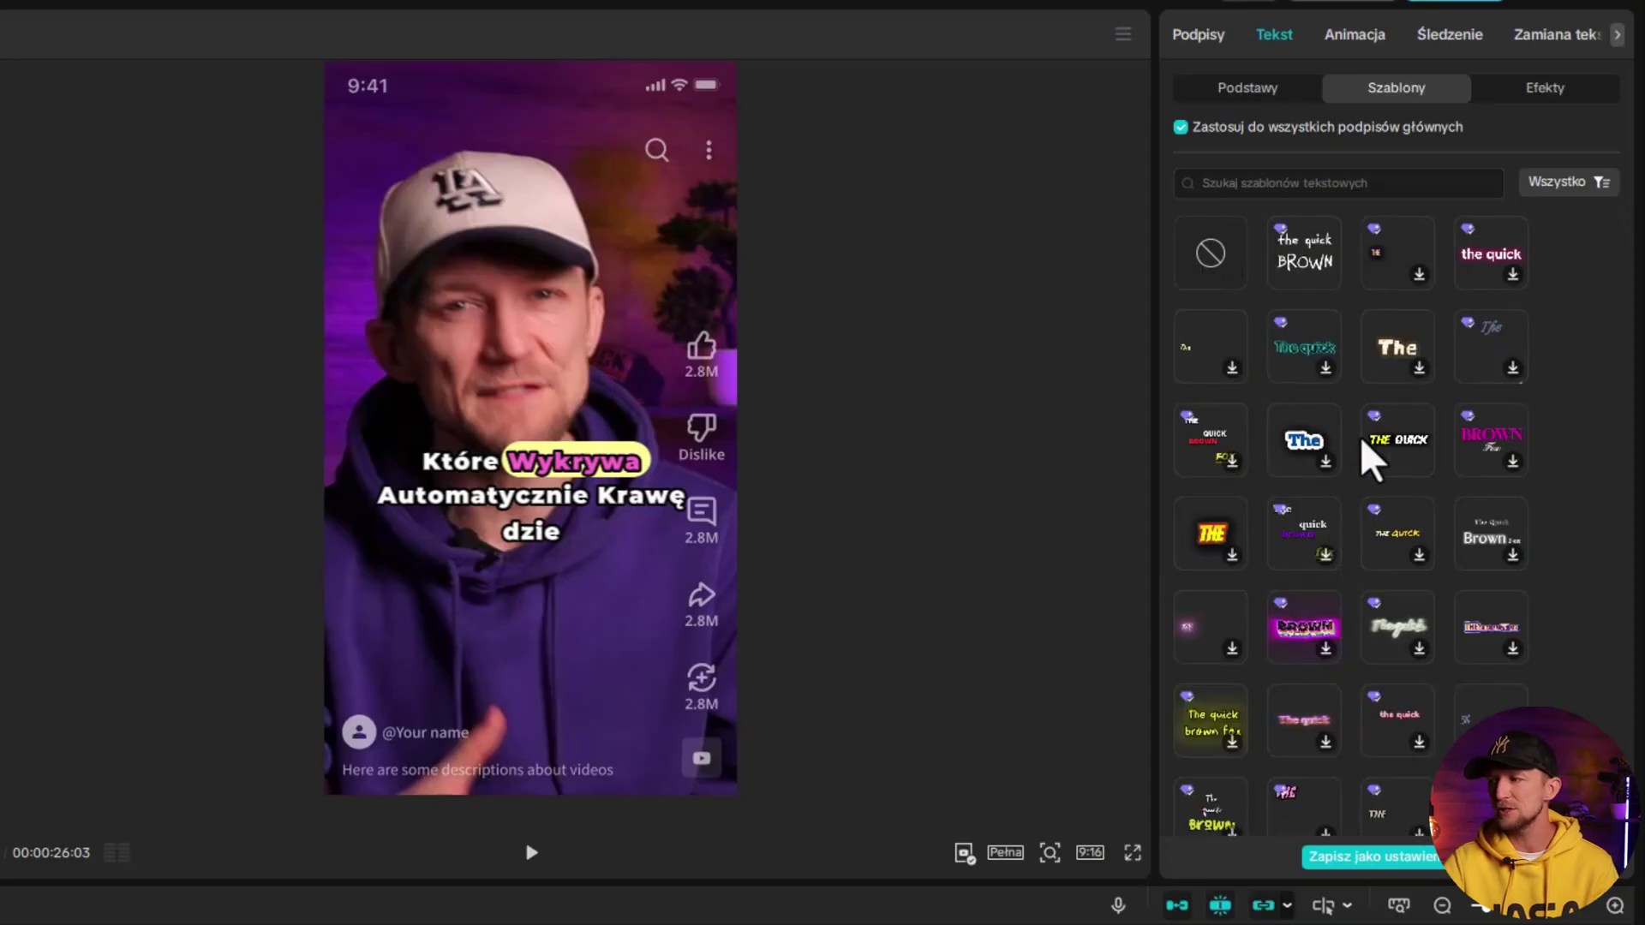
pyautogui.click(1397, 443)
pyautogui.press('space')
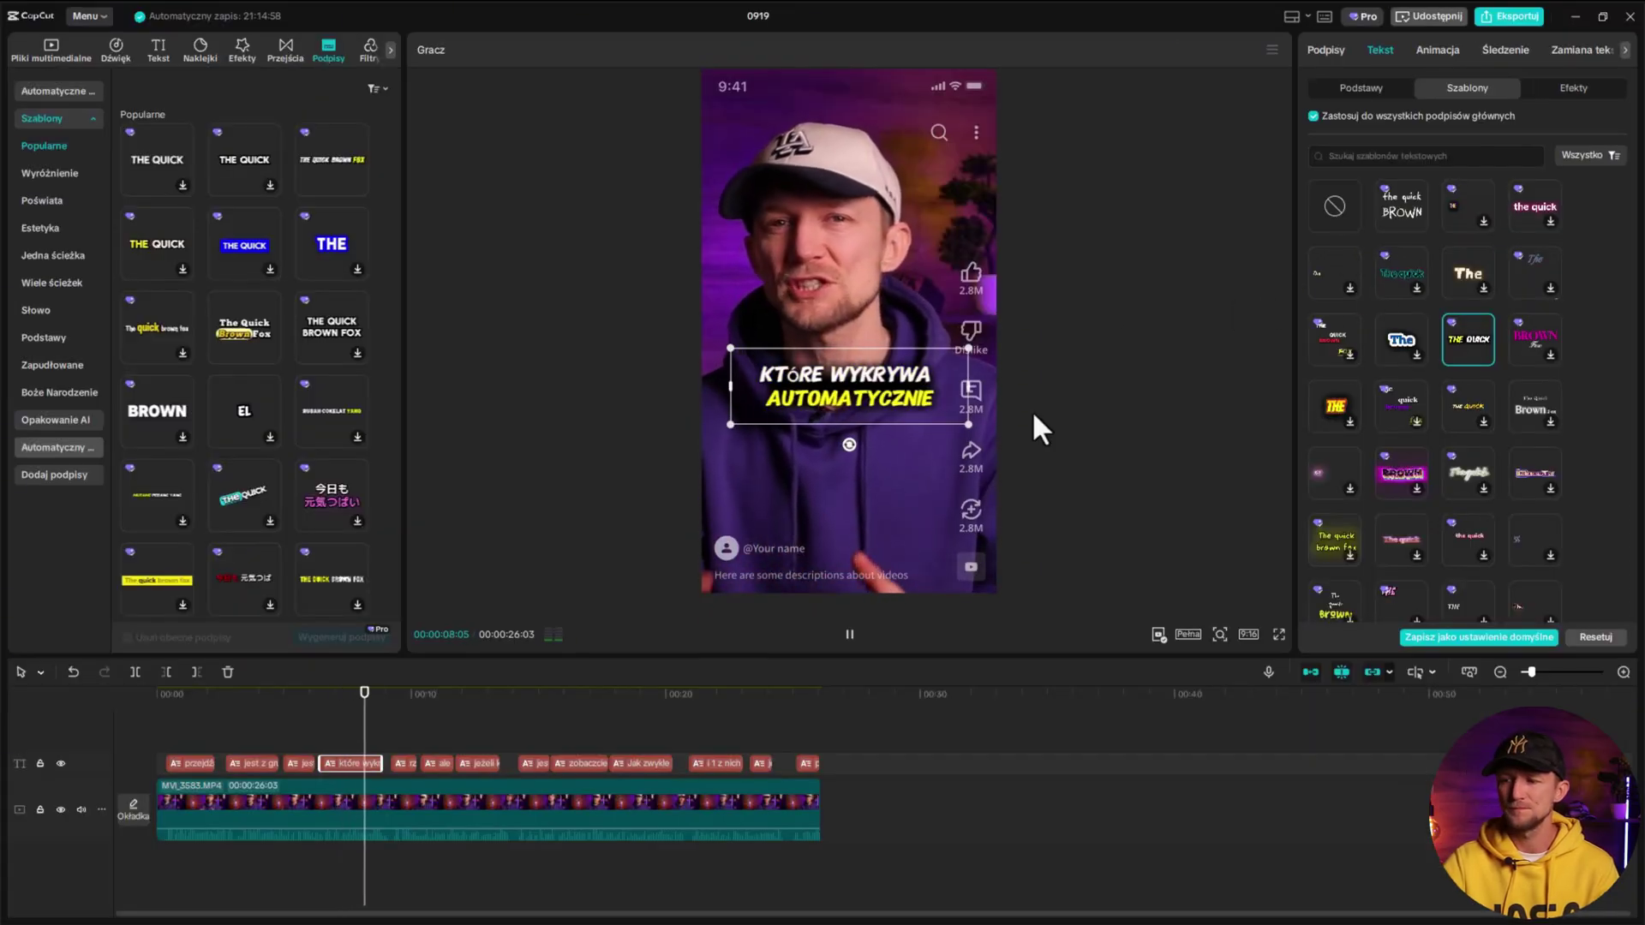
pyautogui.click(321, 718)
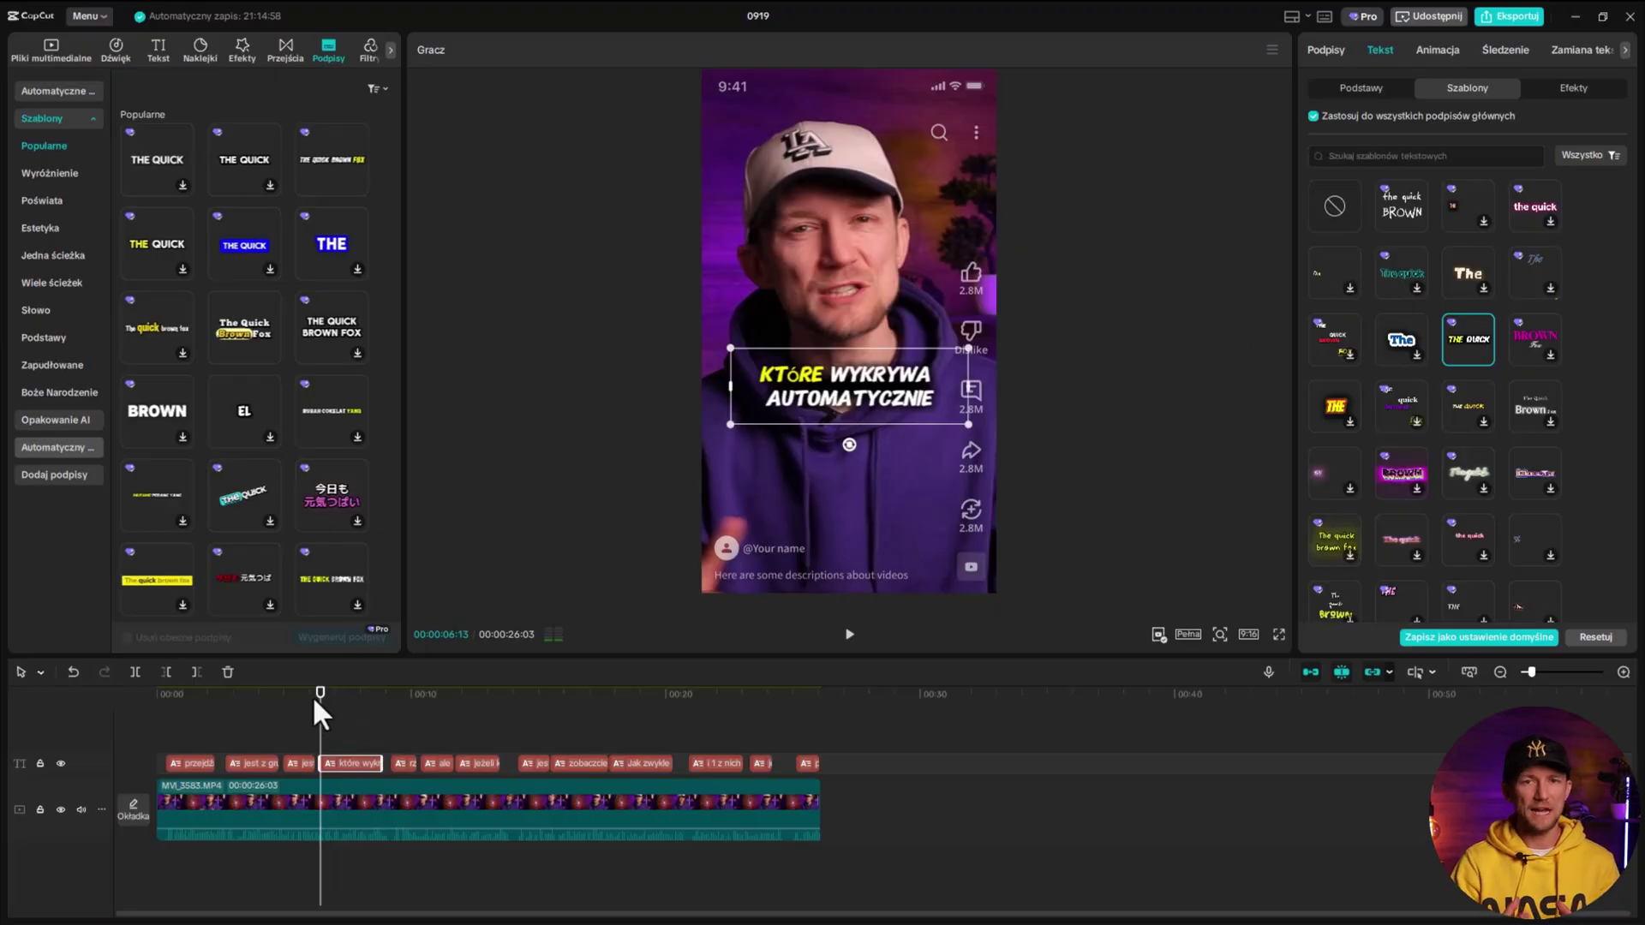
pyautogui.moveTo(317, 697); pyautogui.dragTo(441, 740)
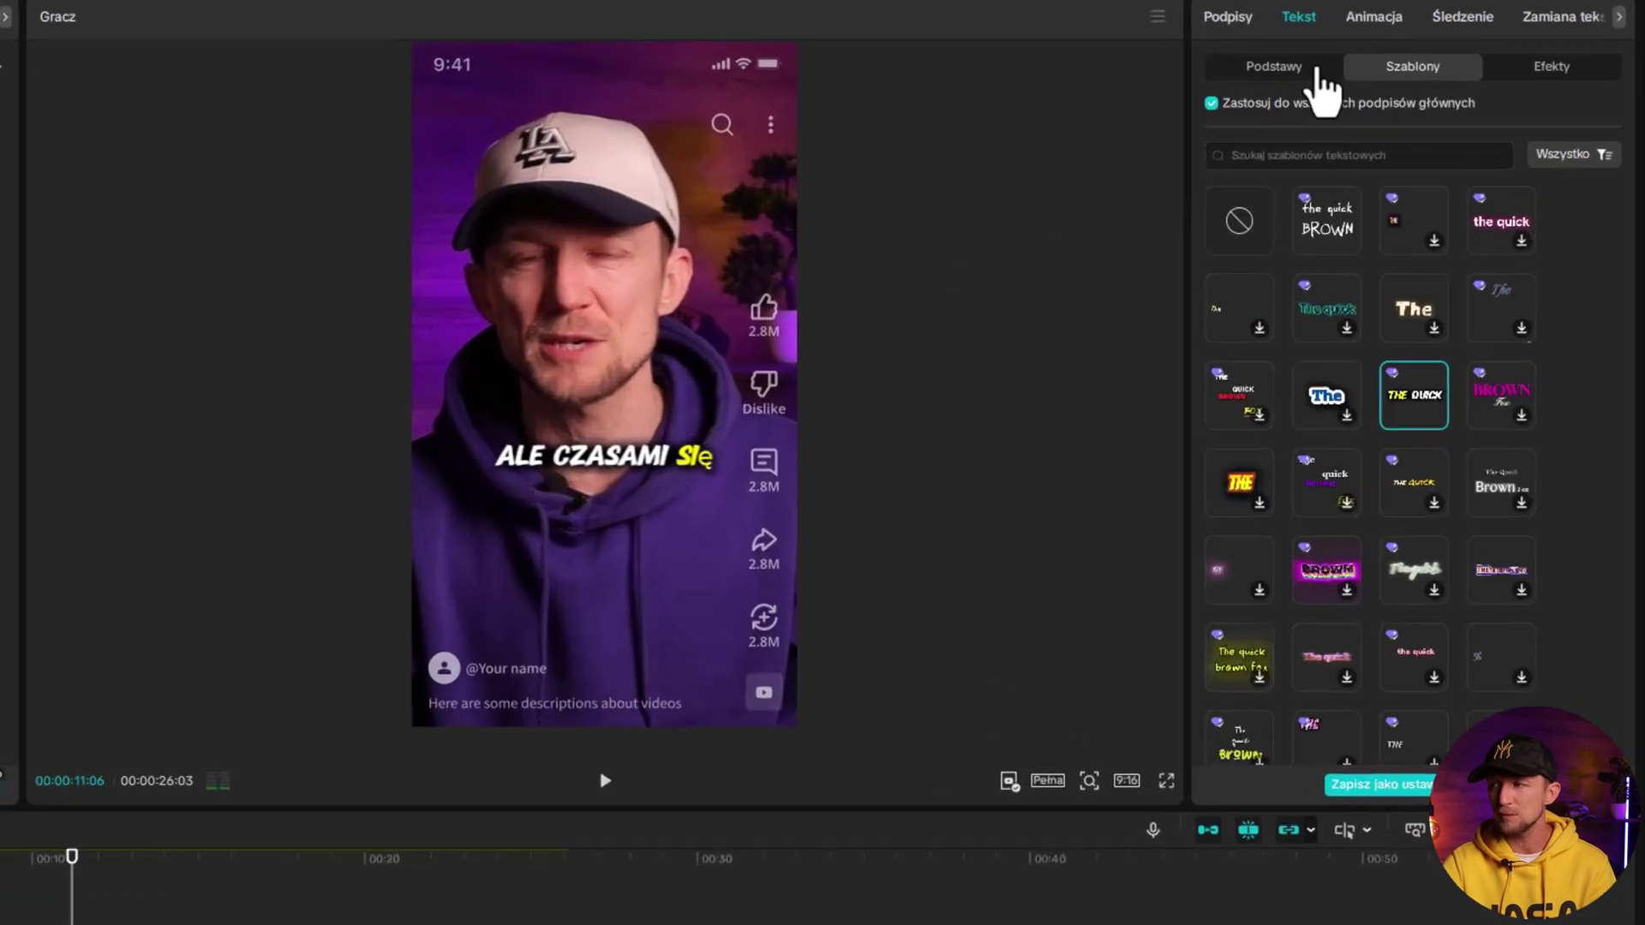
# Set the font of all main captions to Montserrat Black at size 16 and play the clip to check it
pyautogui.click(1367, 90)
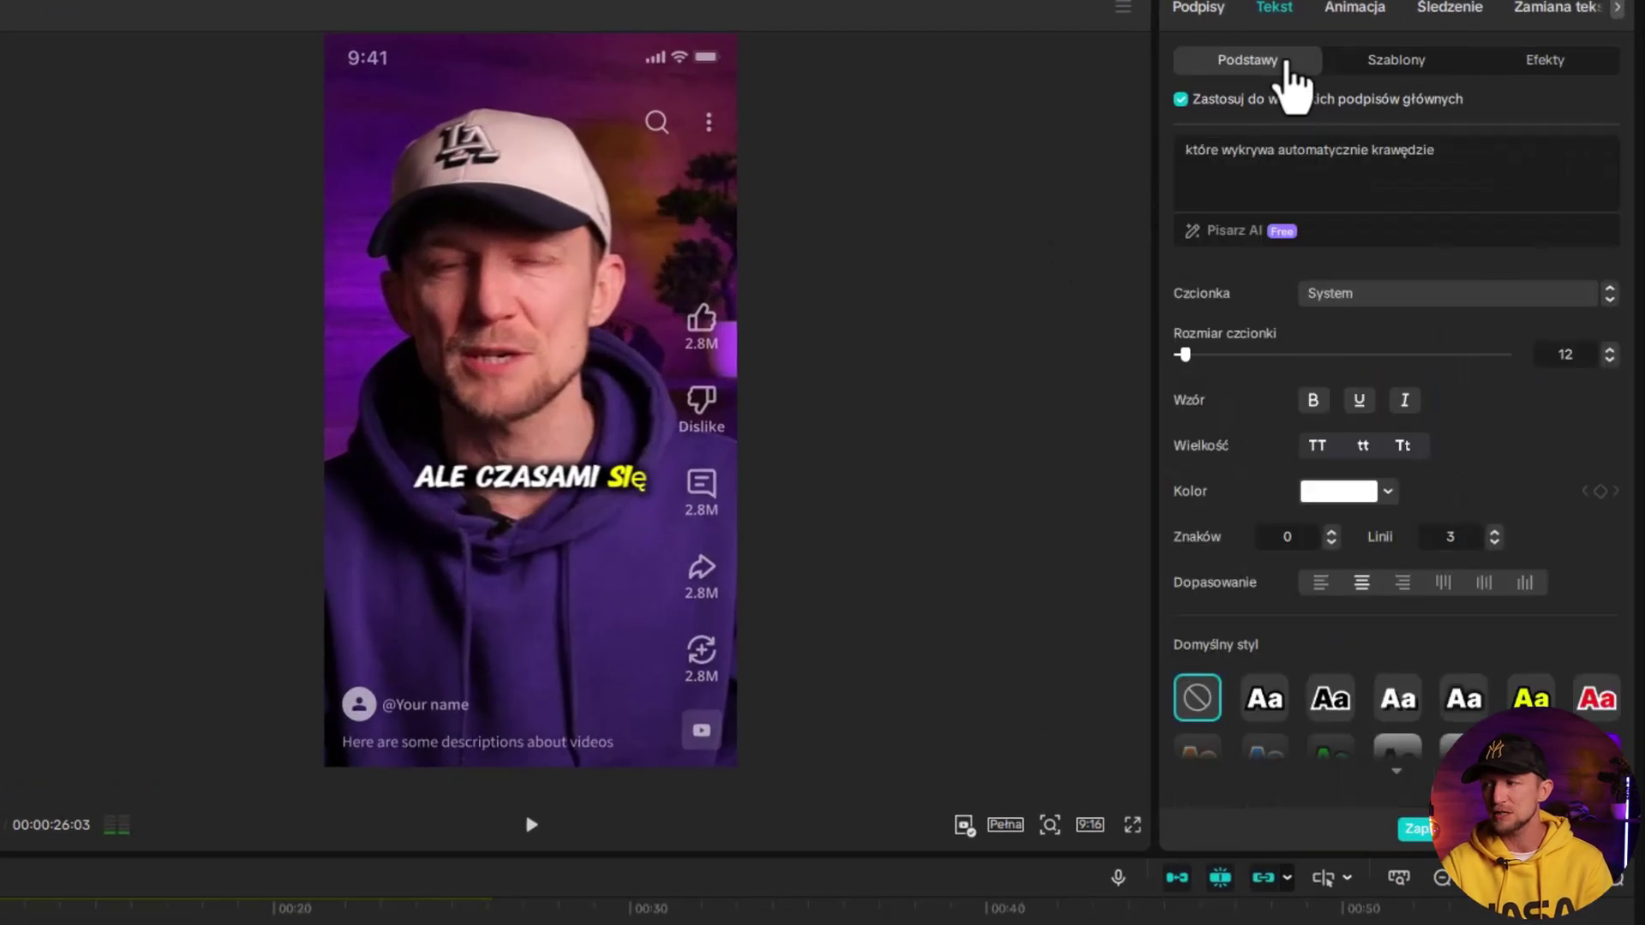
pyautogui.click(1538, 299)
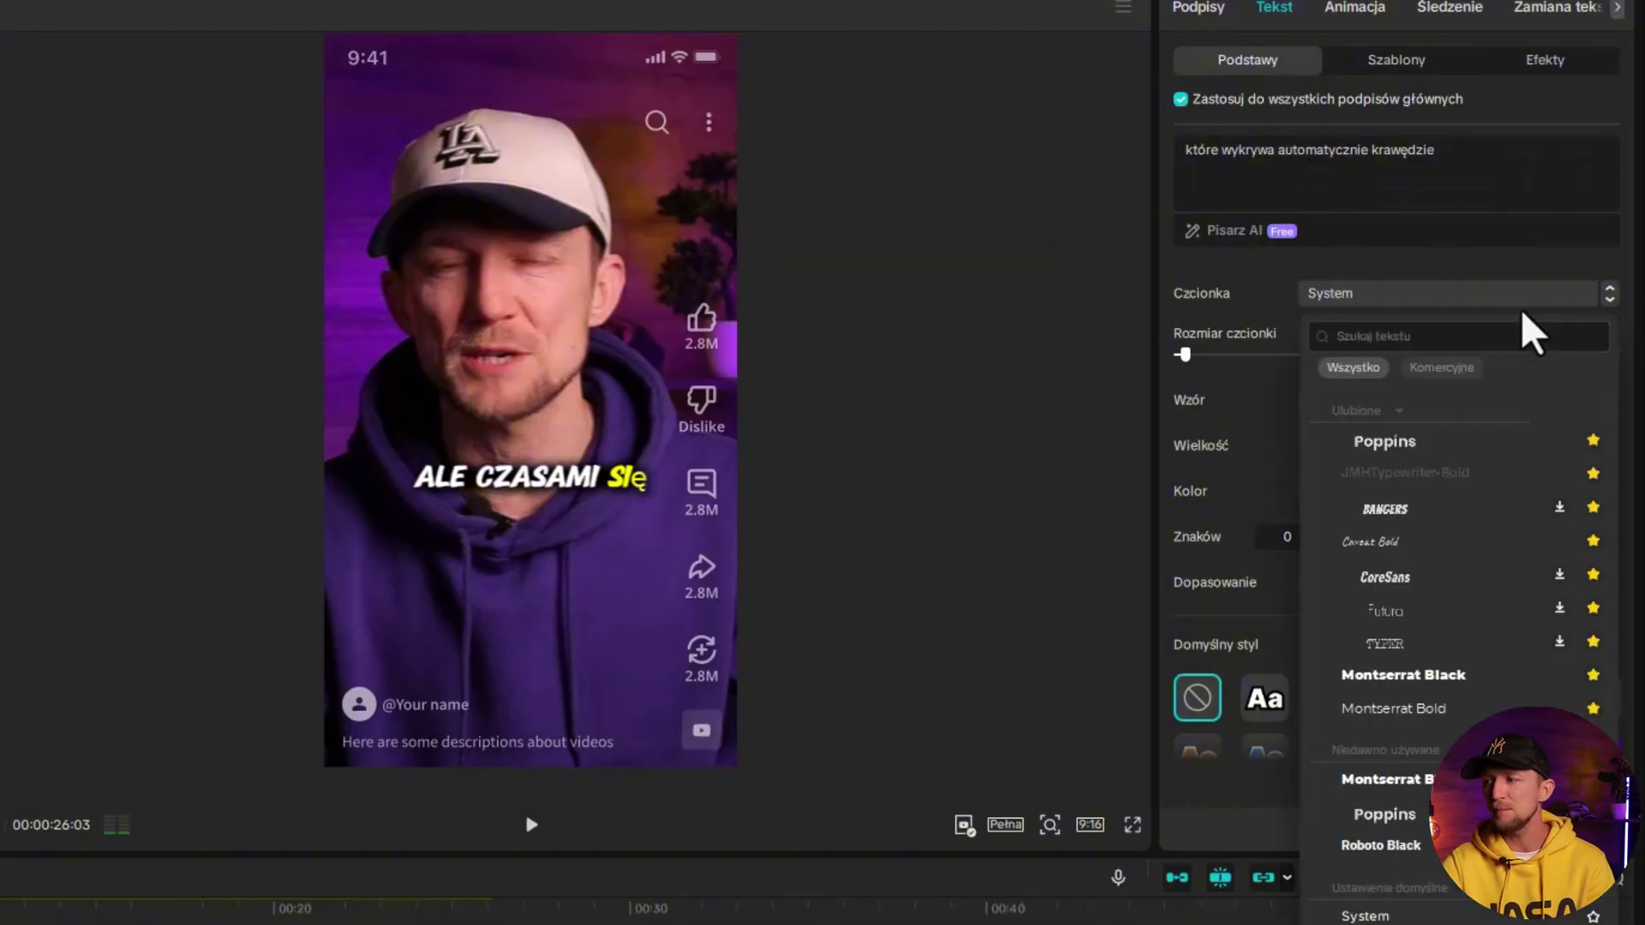
pyautogui.click(1406, 675)
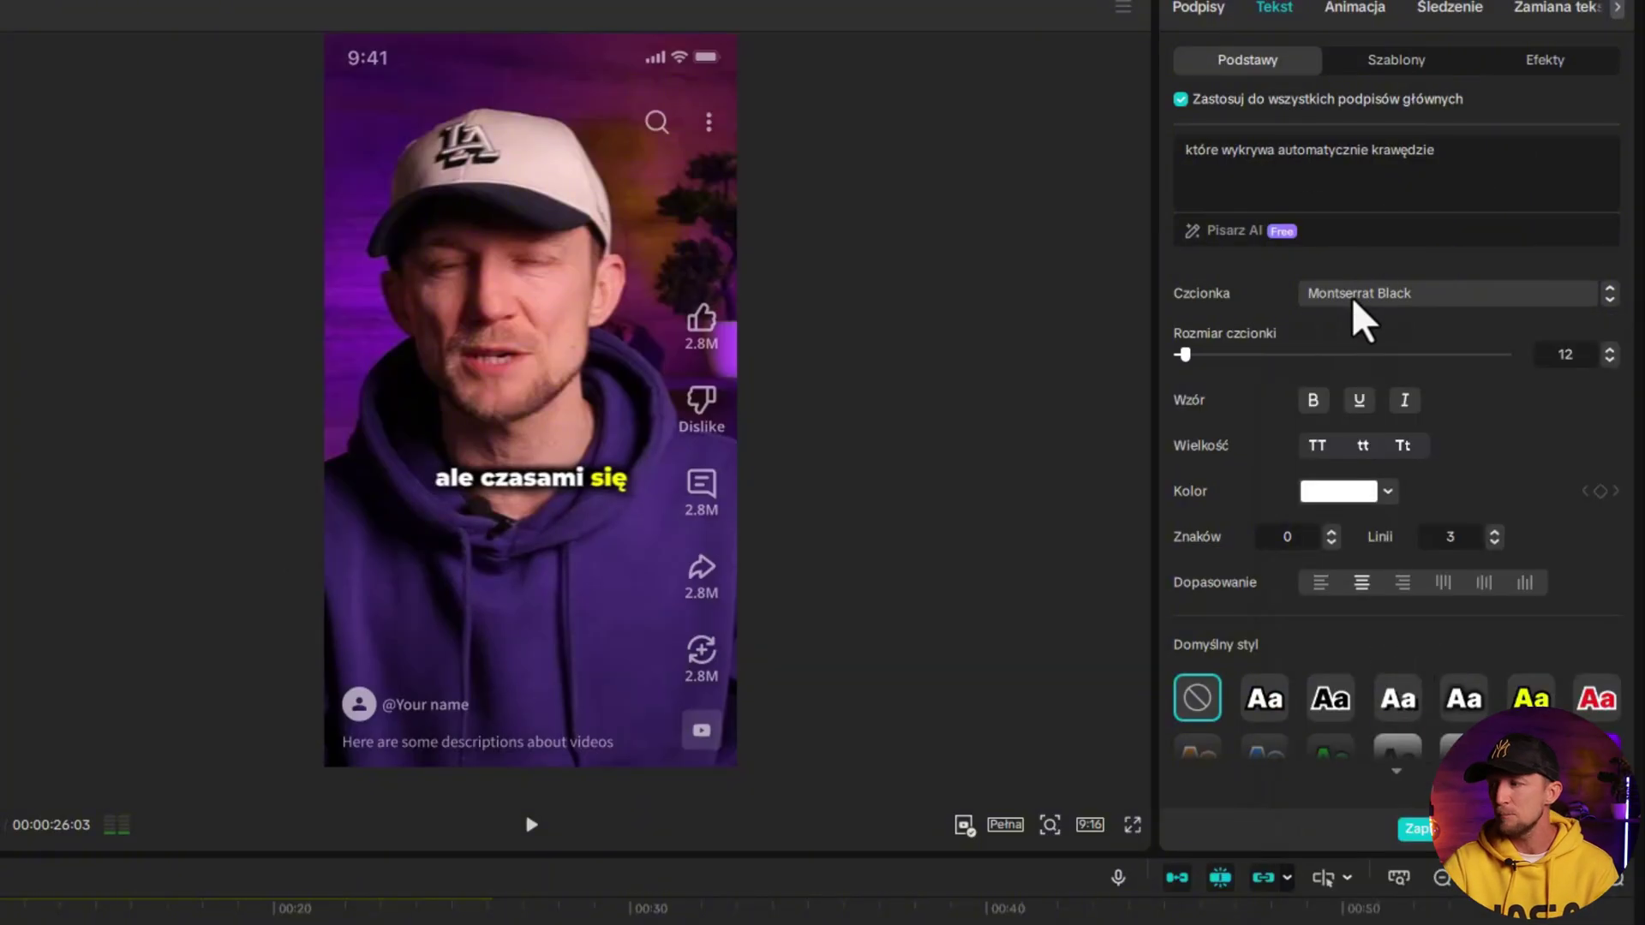
pyautogui.click(1608, 348)
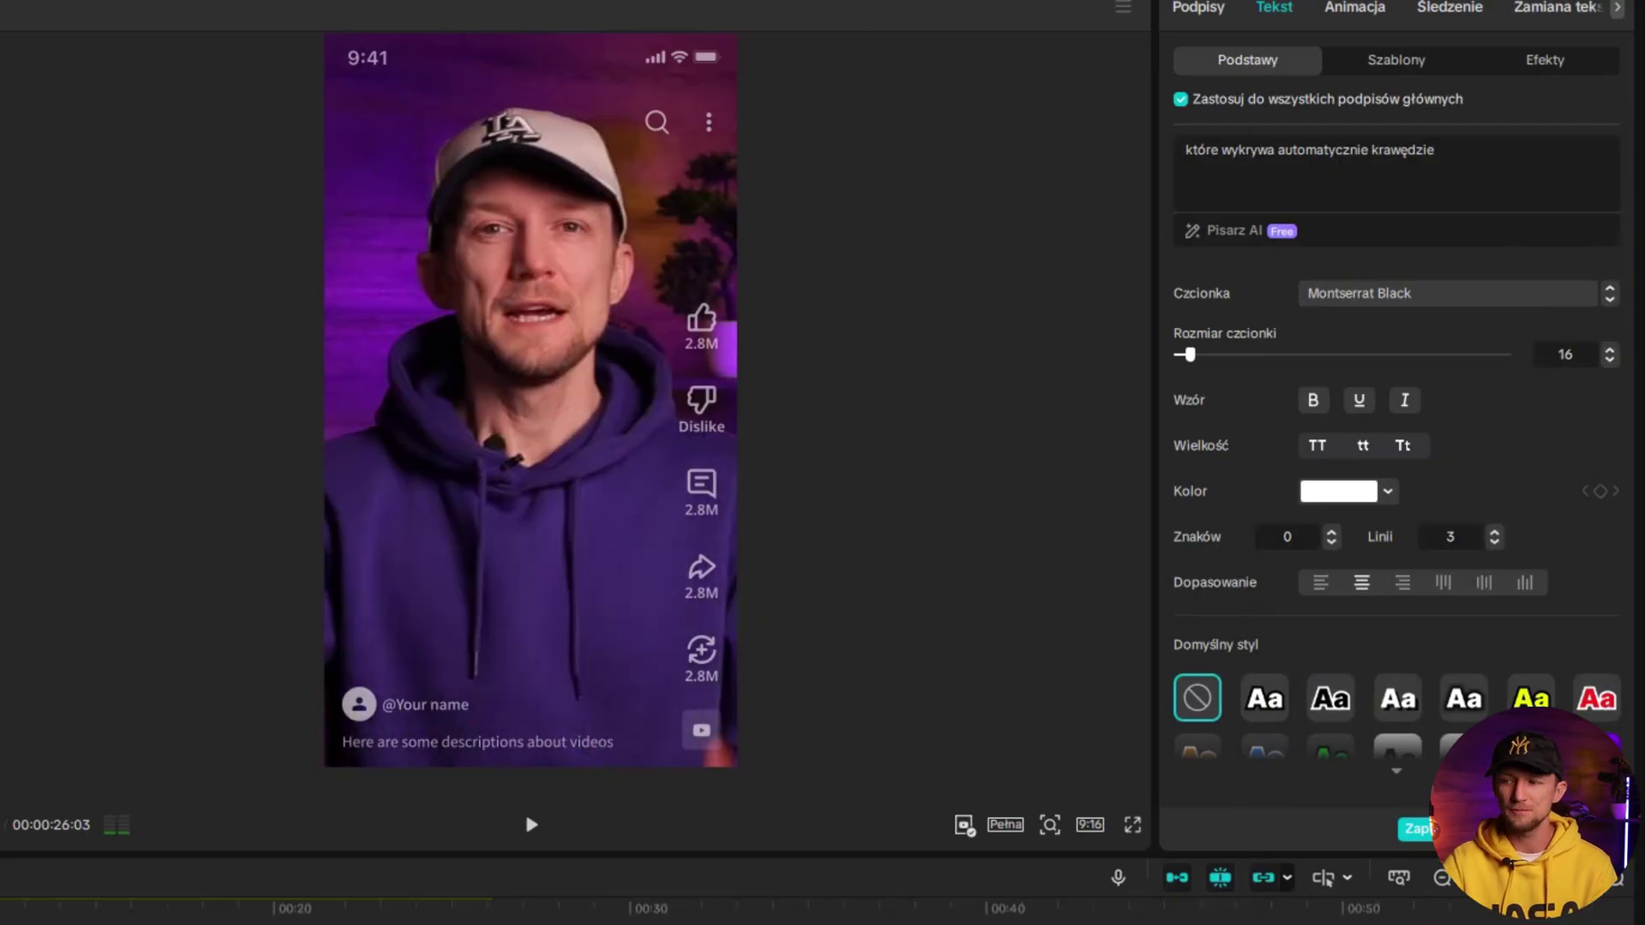
pyautogui.press('space')
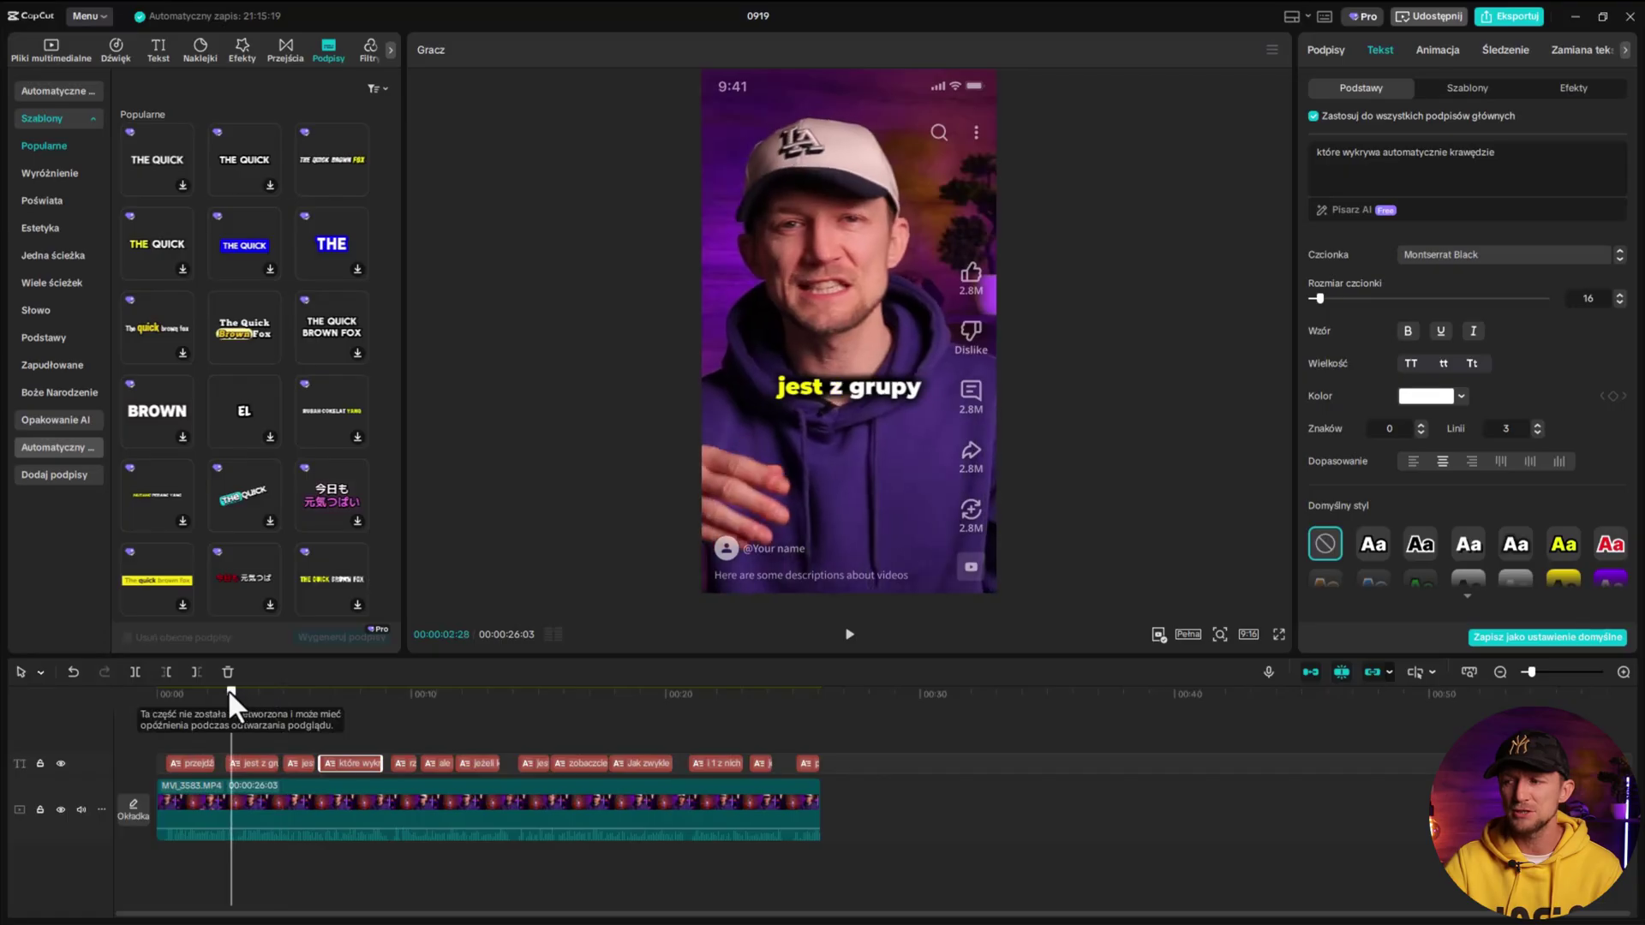
# Split the first caption before "narzędzia jakie" so the word is not broken across lines, and play the opening captions
pyautogui.moveTo(228, 689); pyautogui.dragTo(201, 689)
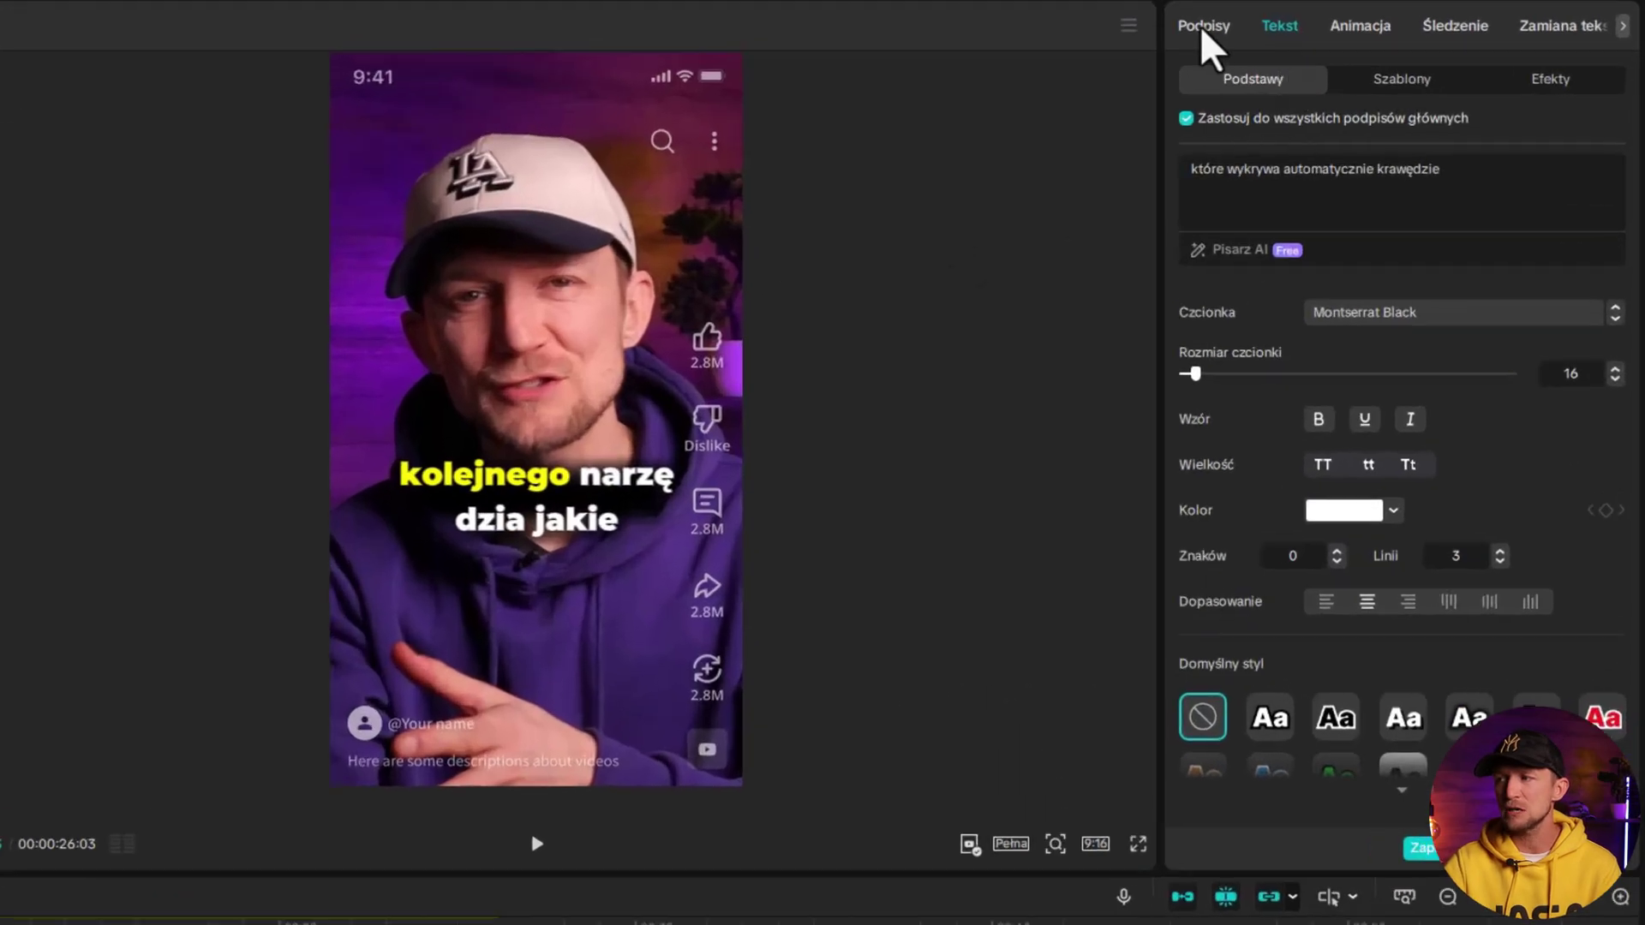
pyautogui.click(1214, 28)
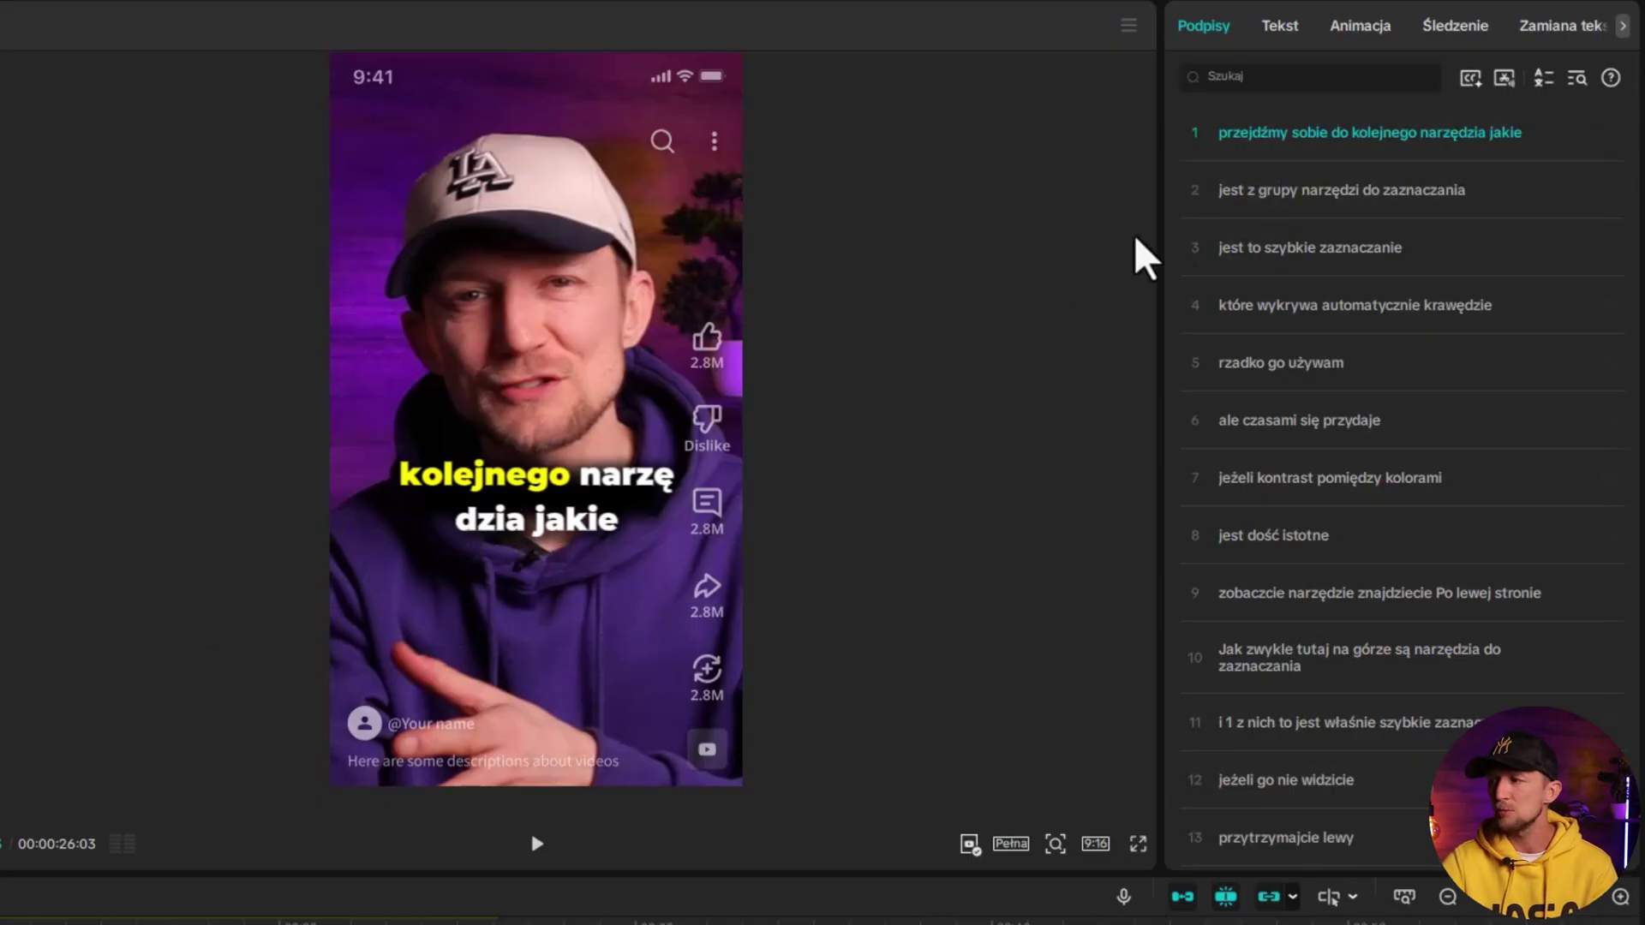
pyautogui.click(1419, 137)
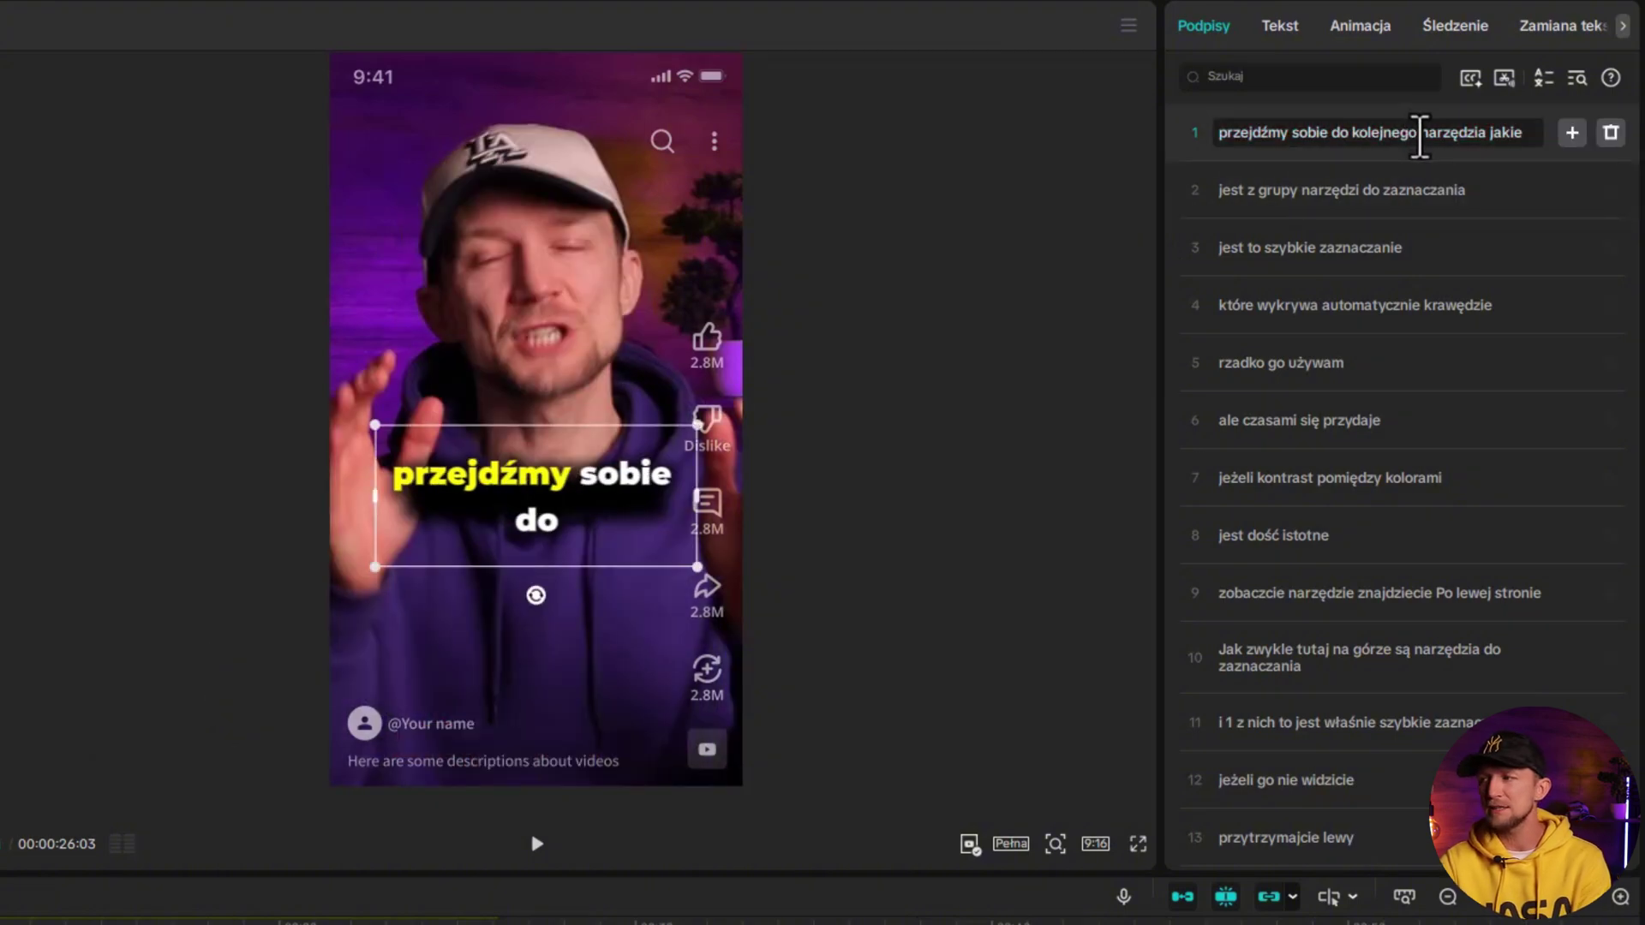
pyautogui.press('Return')
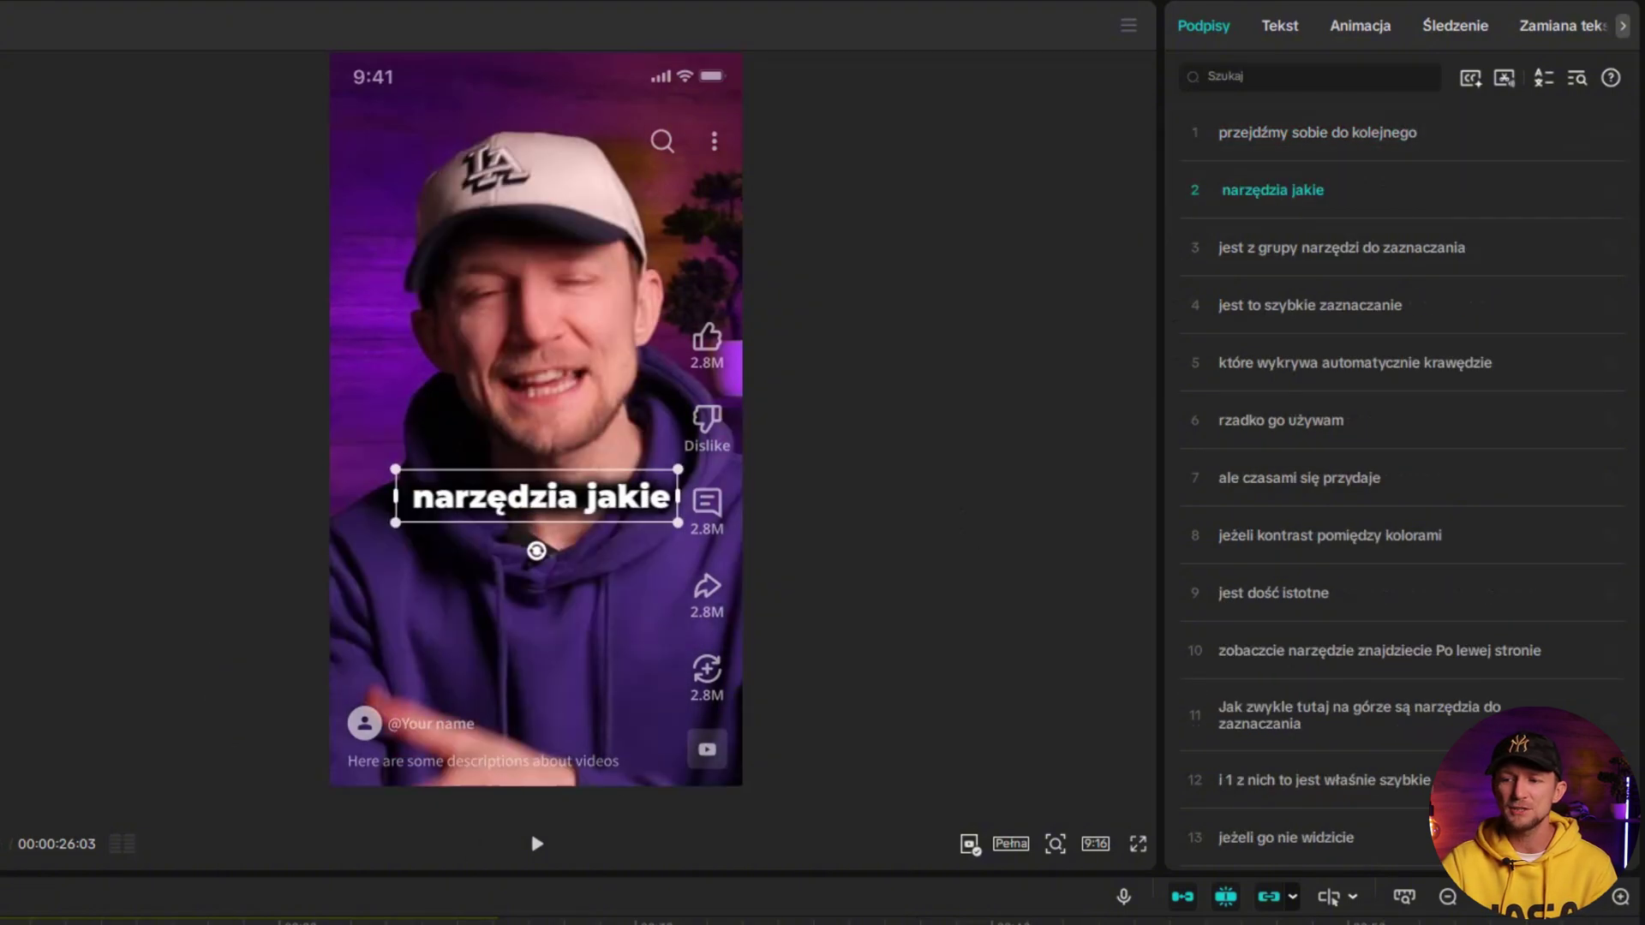
pyautogui.click(1317, 132)
pyautogui.press('space')
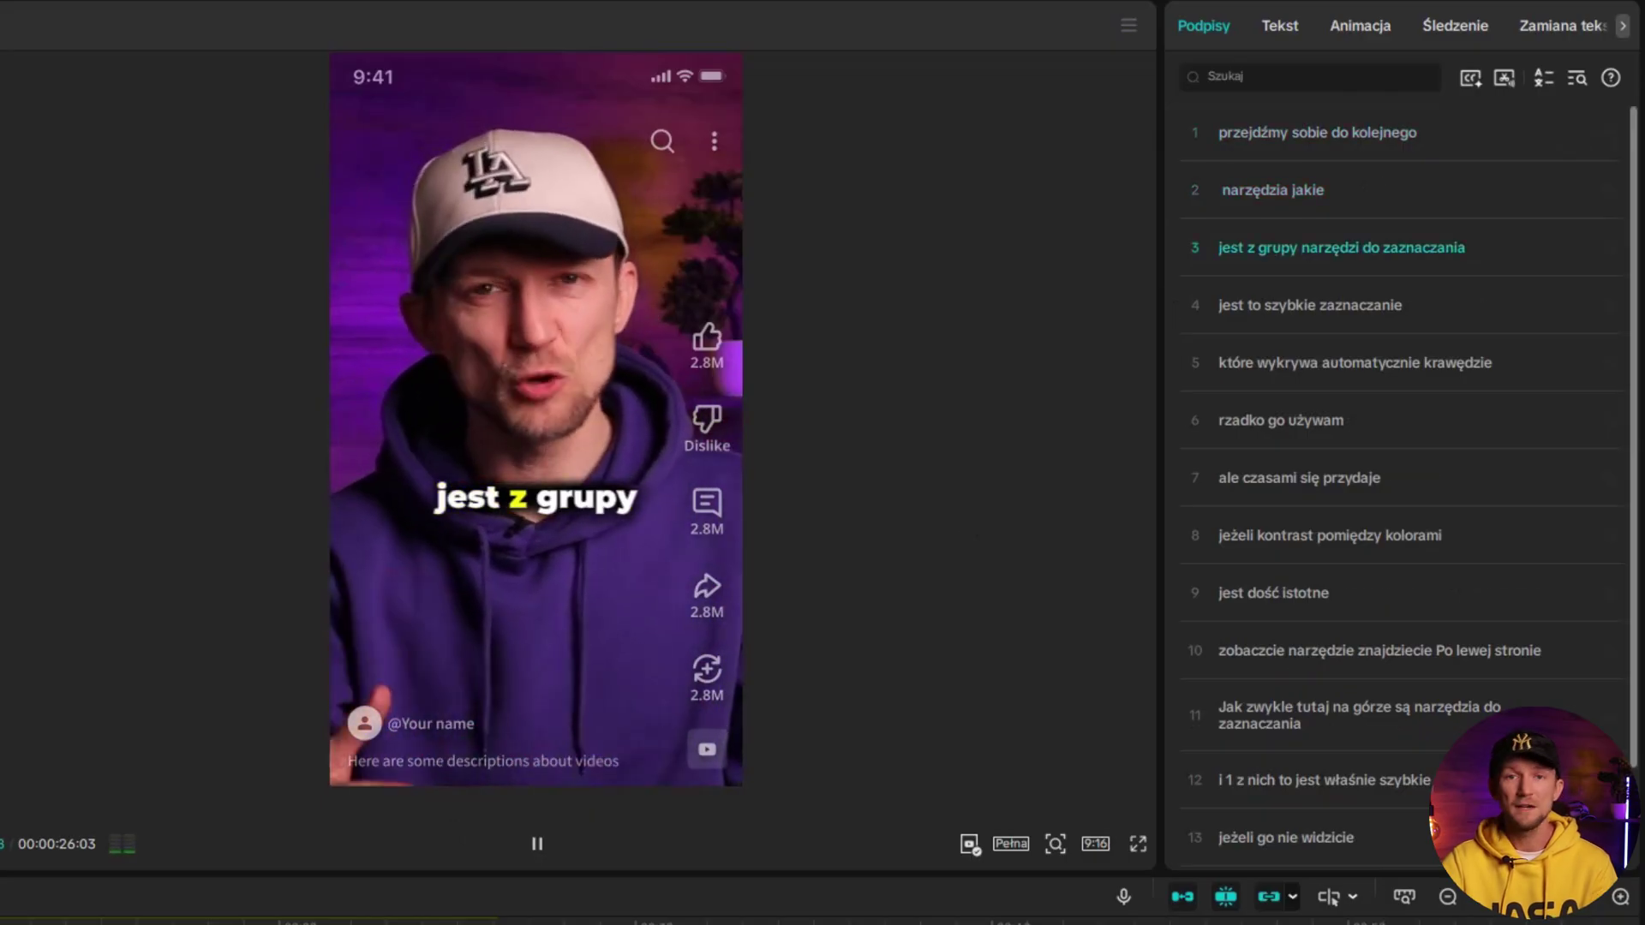
pyautogui.press('space')
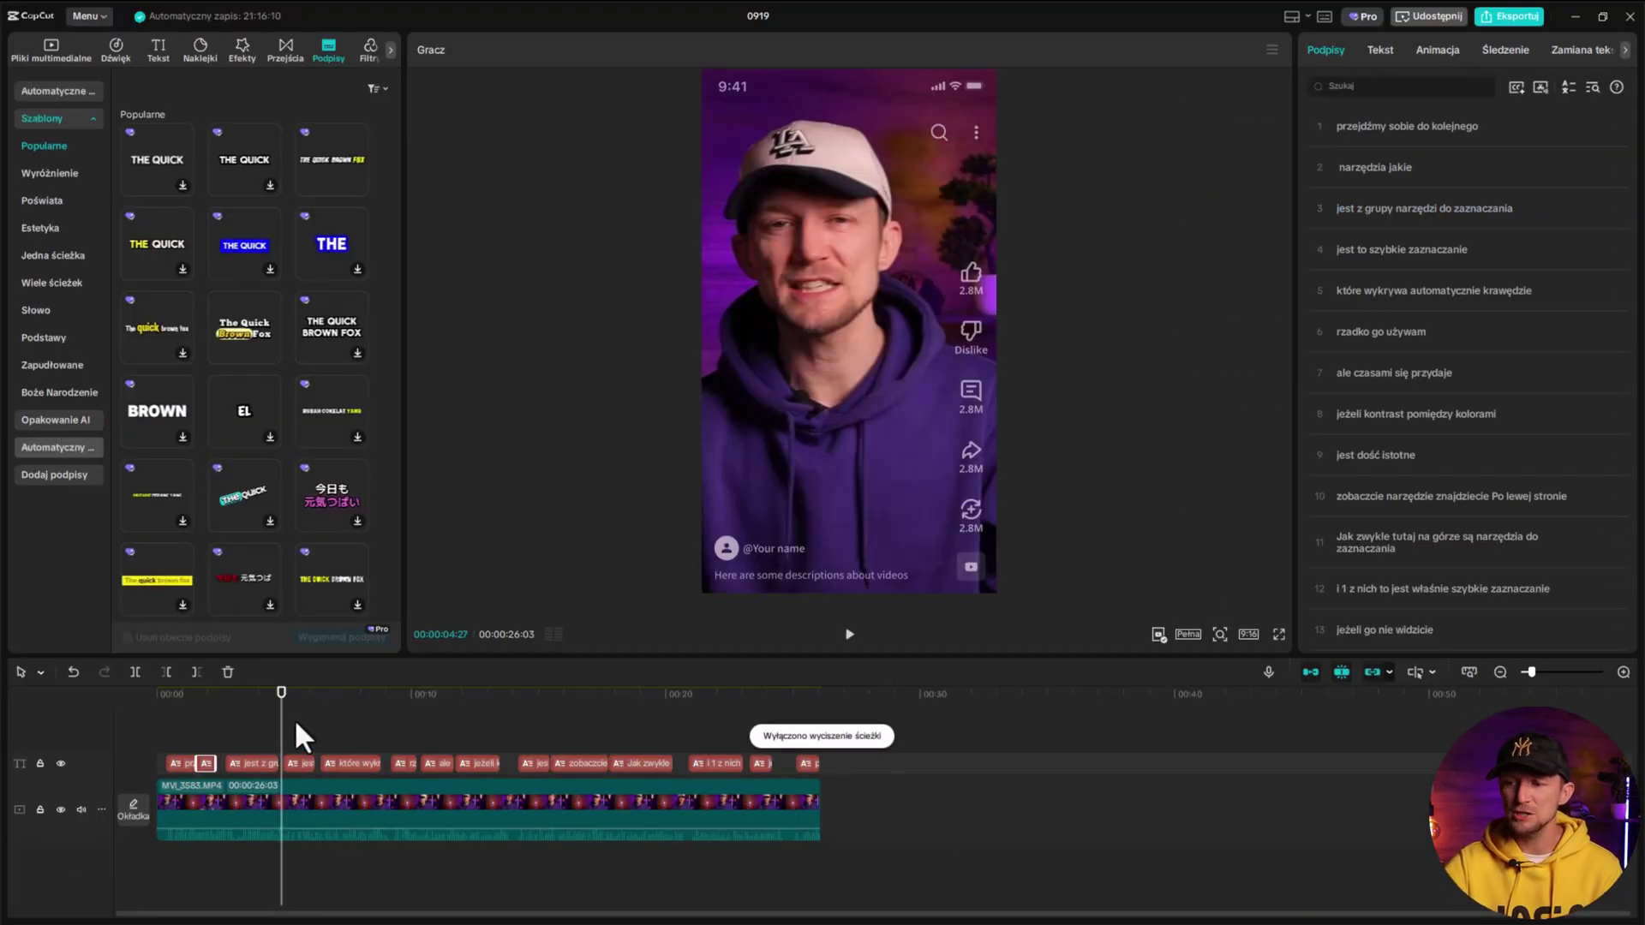
# Split the caption "rzadko go używam" before "używam" so the word is not broken, and preview the result
pyautogui.moveTo(283, 724); pyautogui.dragTo(404, 745)
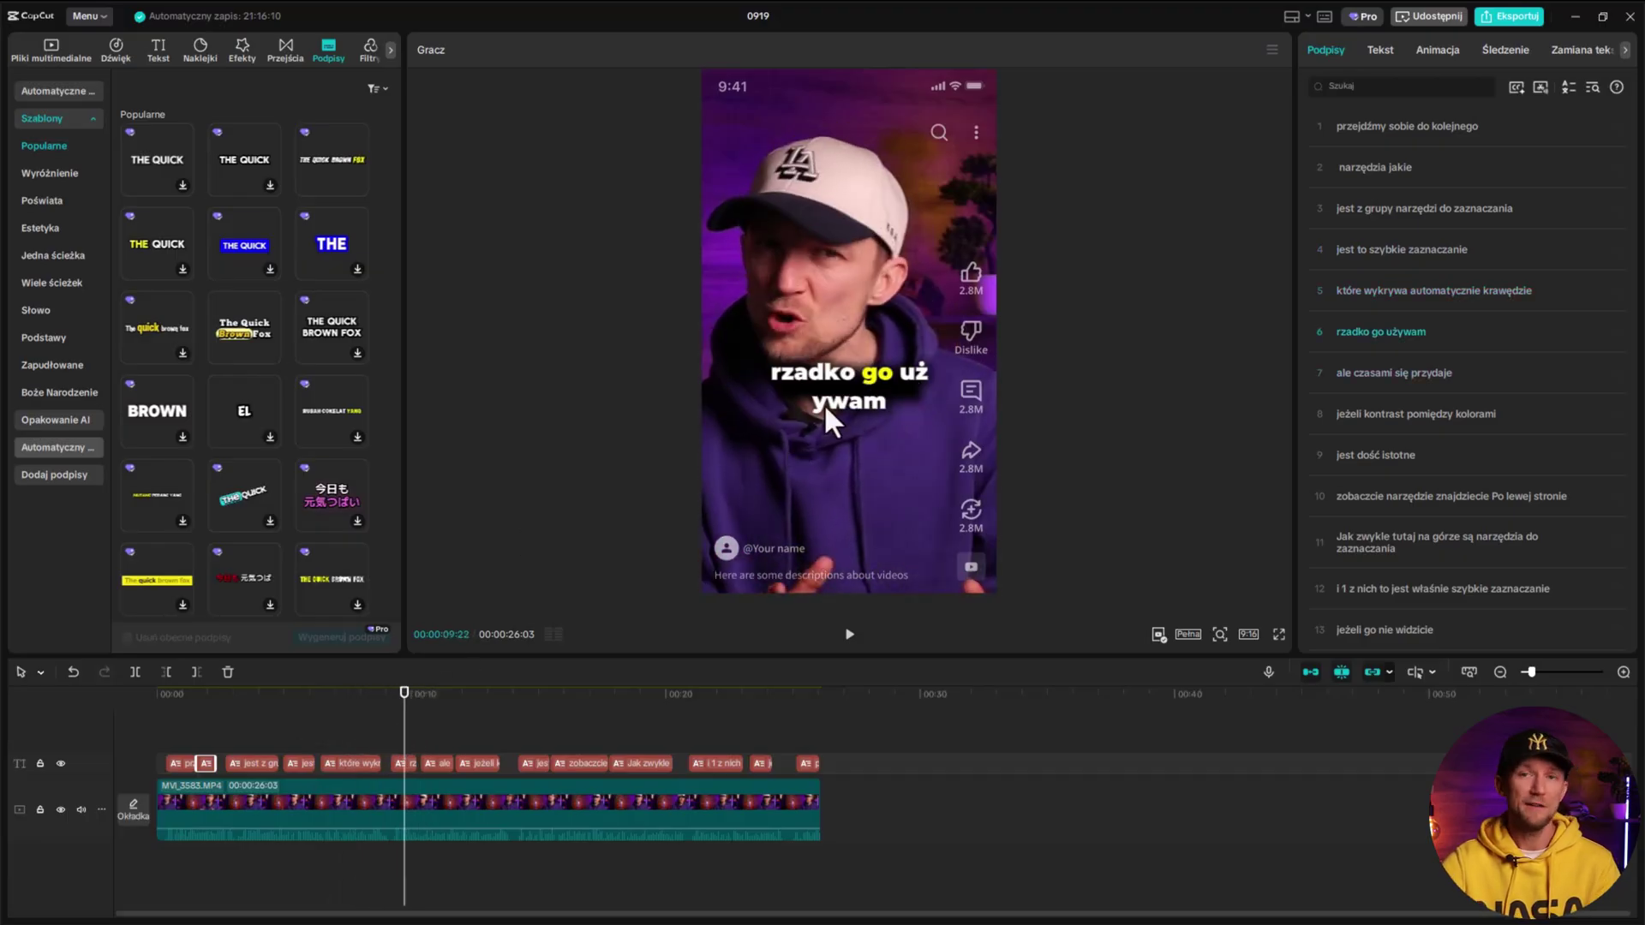
pyautogui.click(1388, 332)
pyautogui.press('Return')
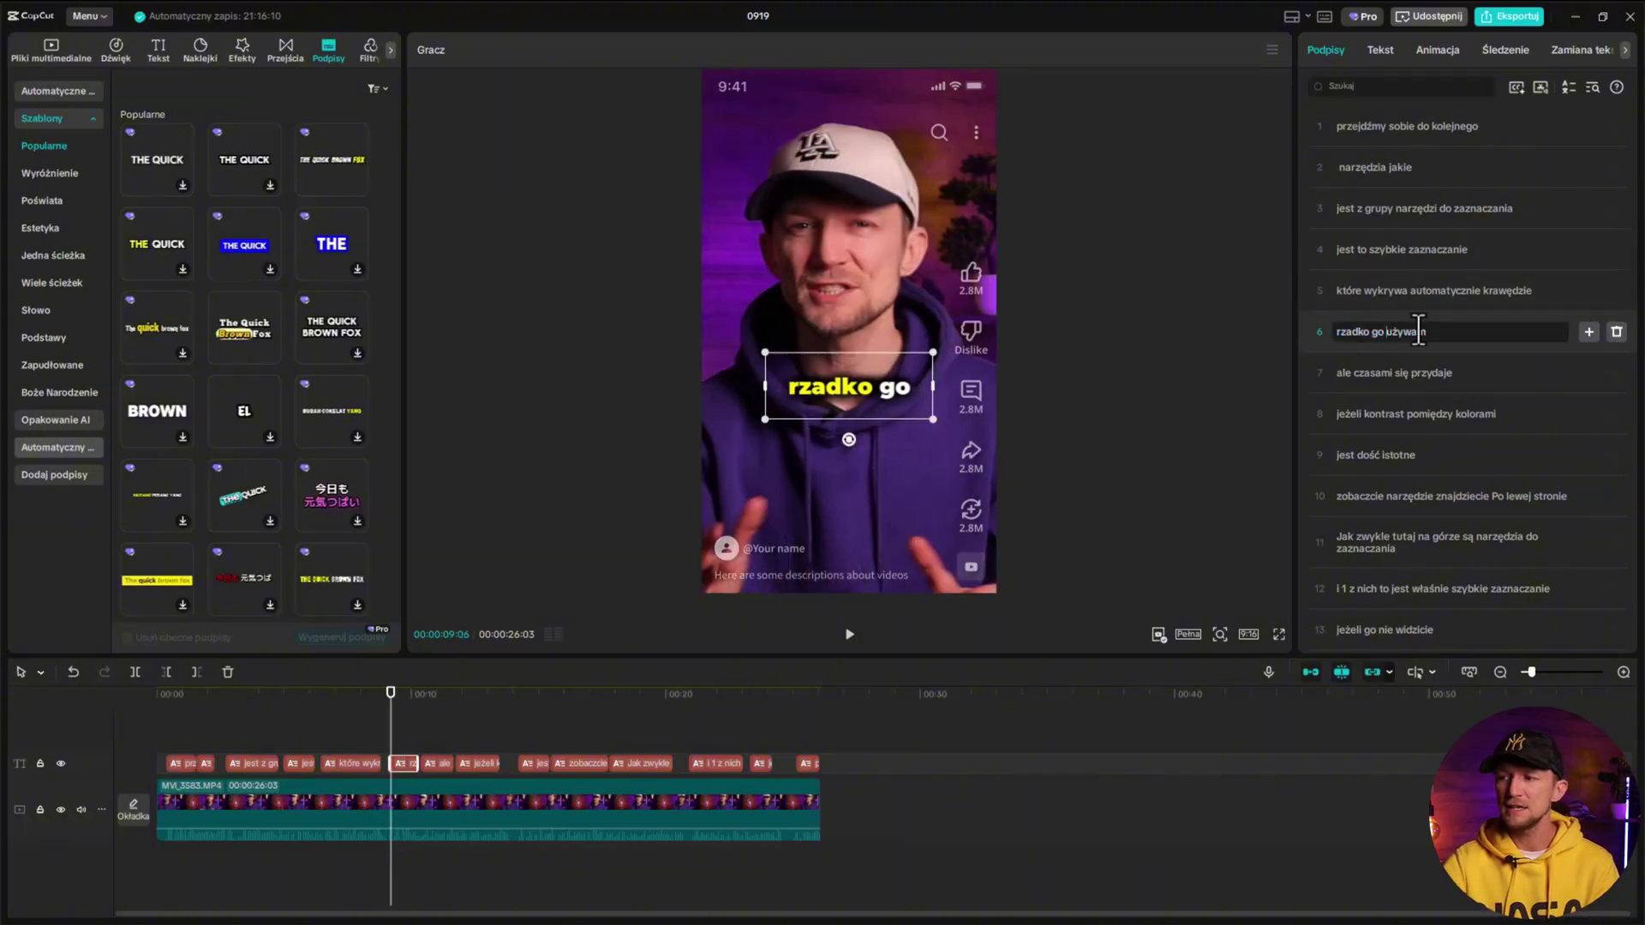
pyautogui.click(385, 694)
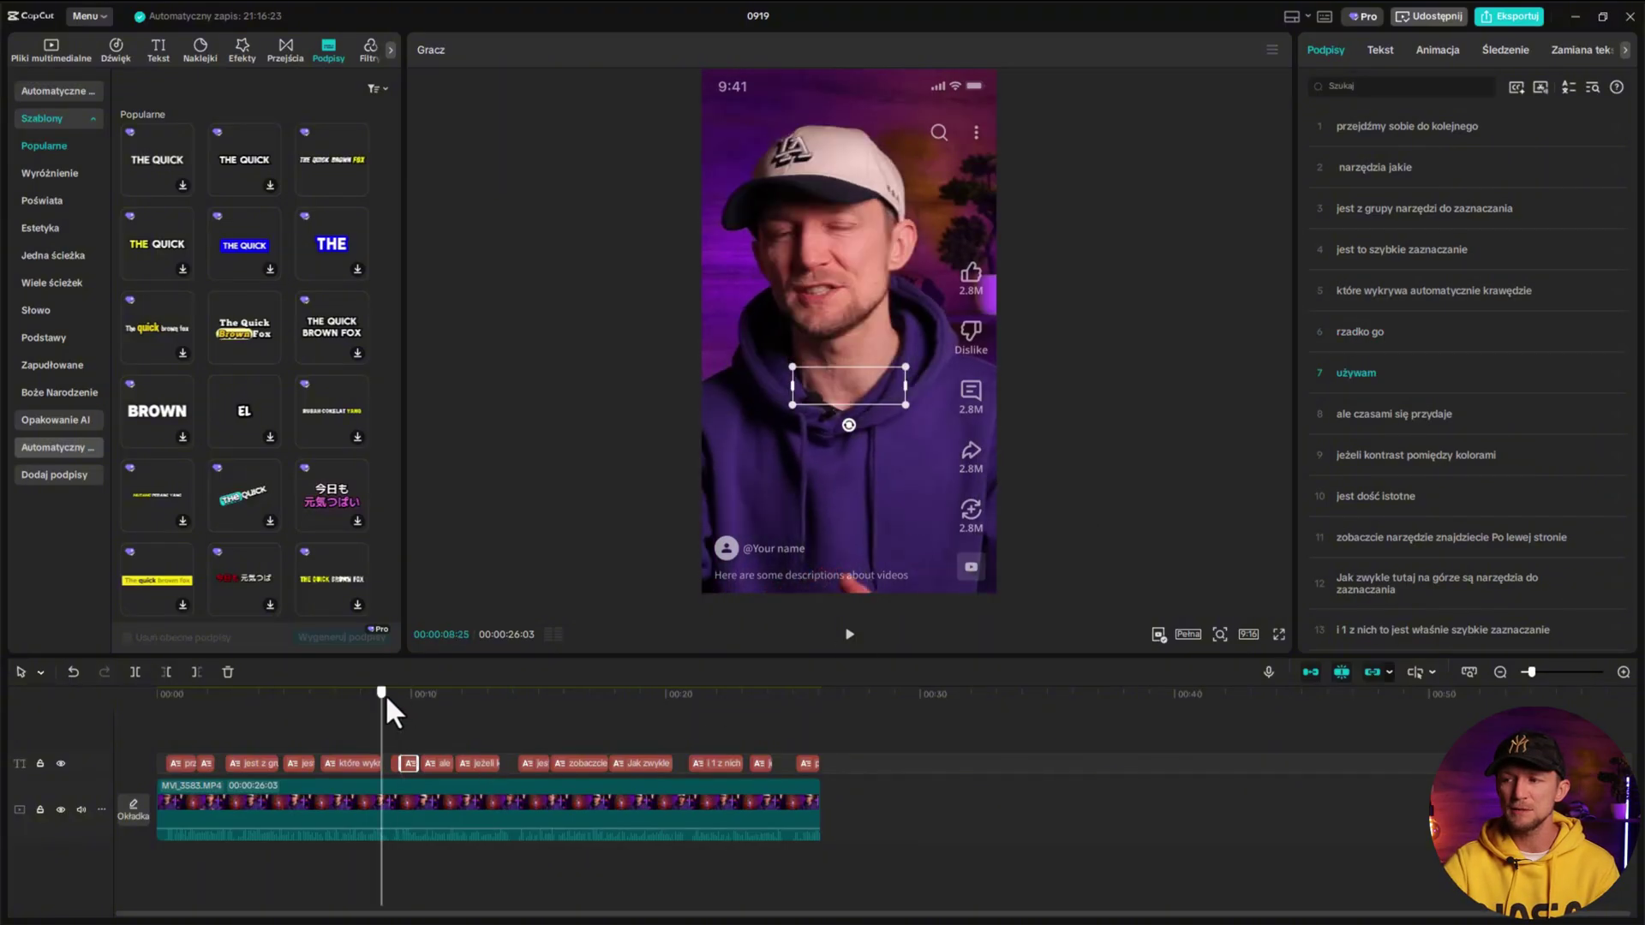
pyautogui.moveTo(385, 703); pyautogui.dragTo(393, 716)
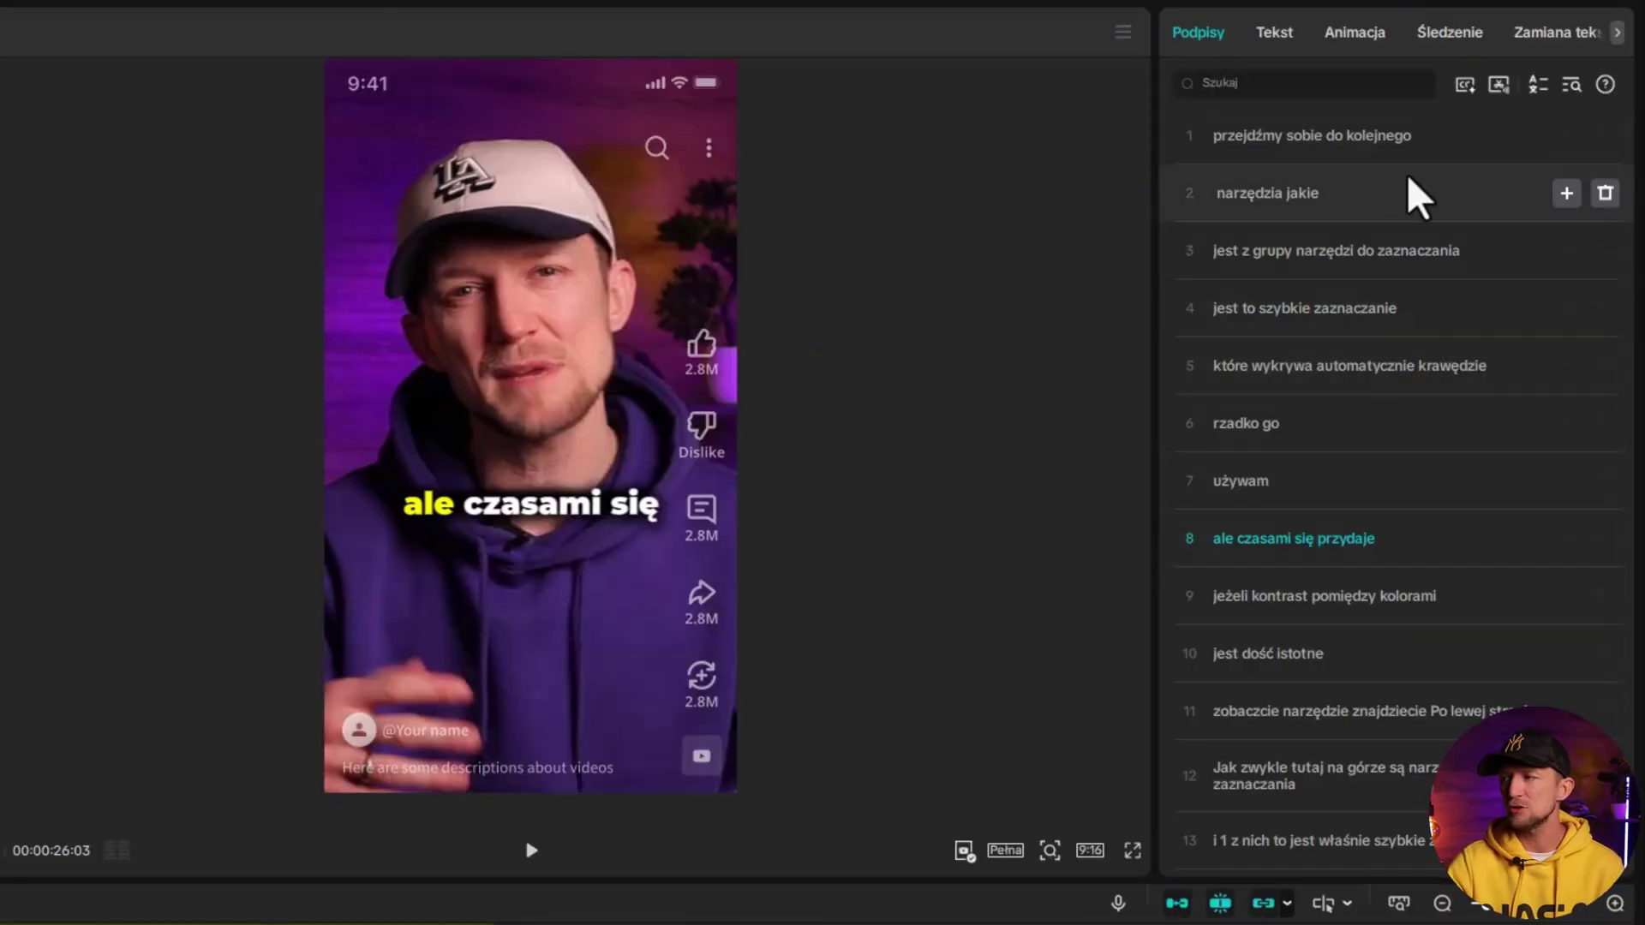
# Mark "wykrywa", "szybkie" and "zaznaczanie" as highlighted keywords in the captions
pyautogui.click(1467, 86)
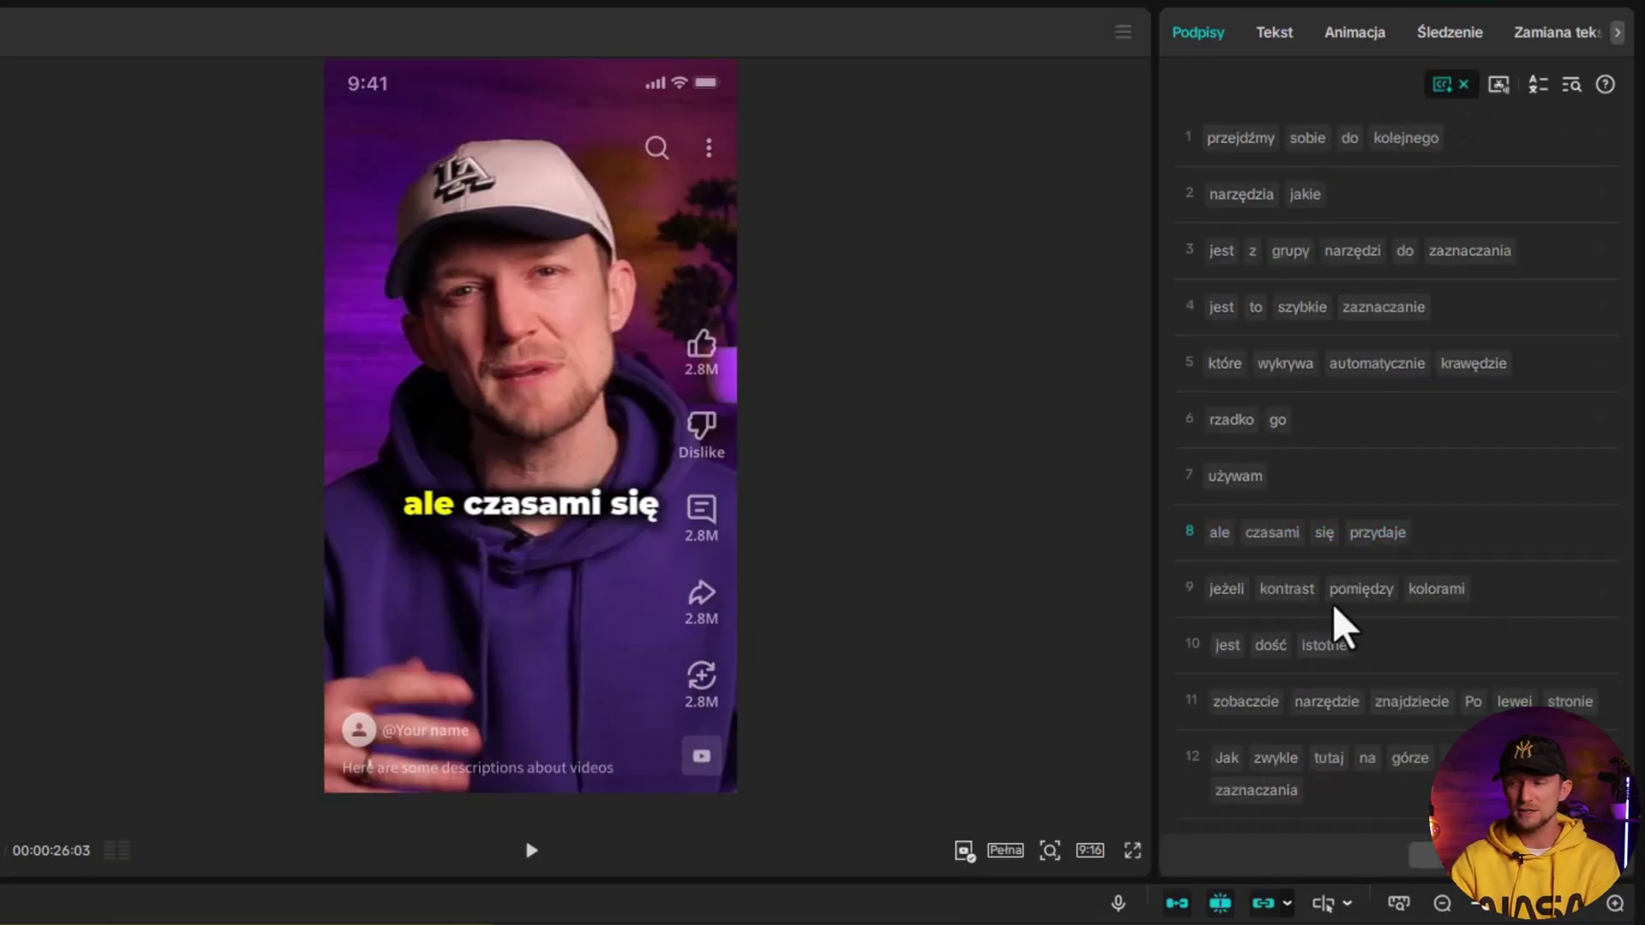
pyautogui.click(1290, 364)
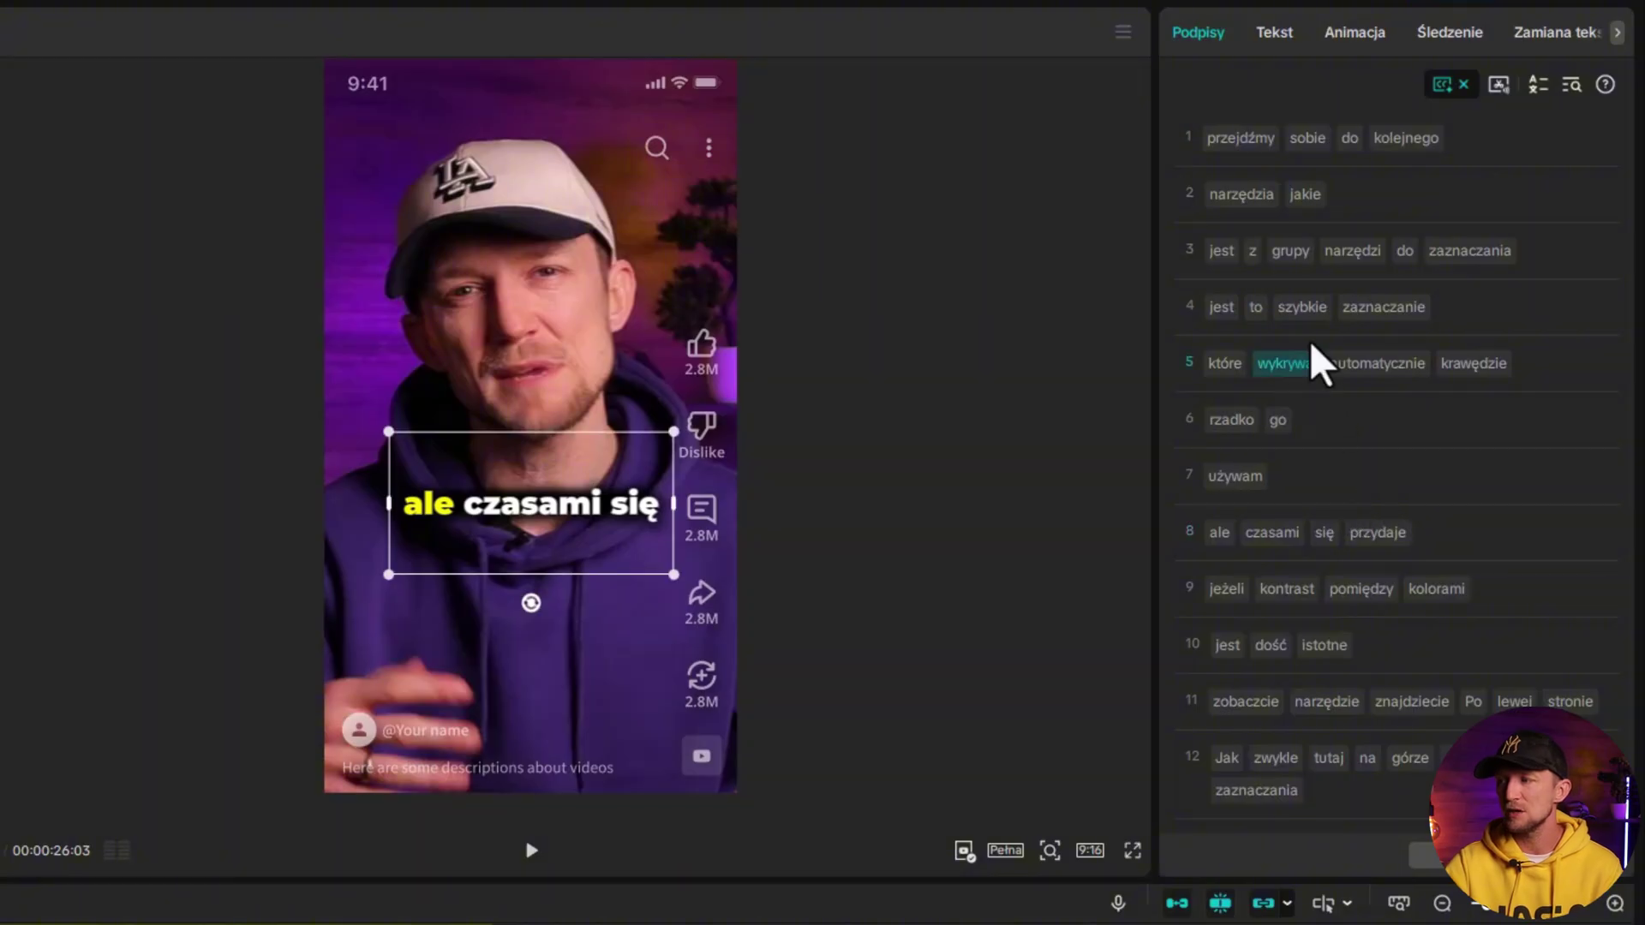
pyautogui.click(1306, 308)
pyautogui.click(1389, 308)
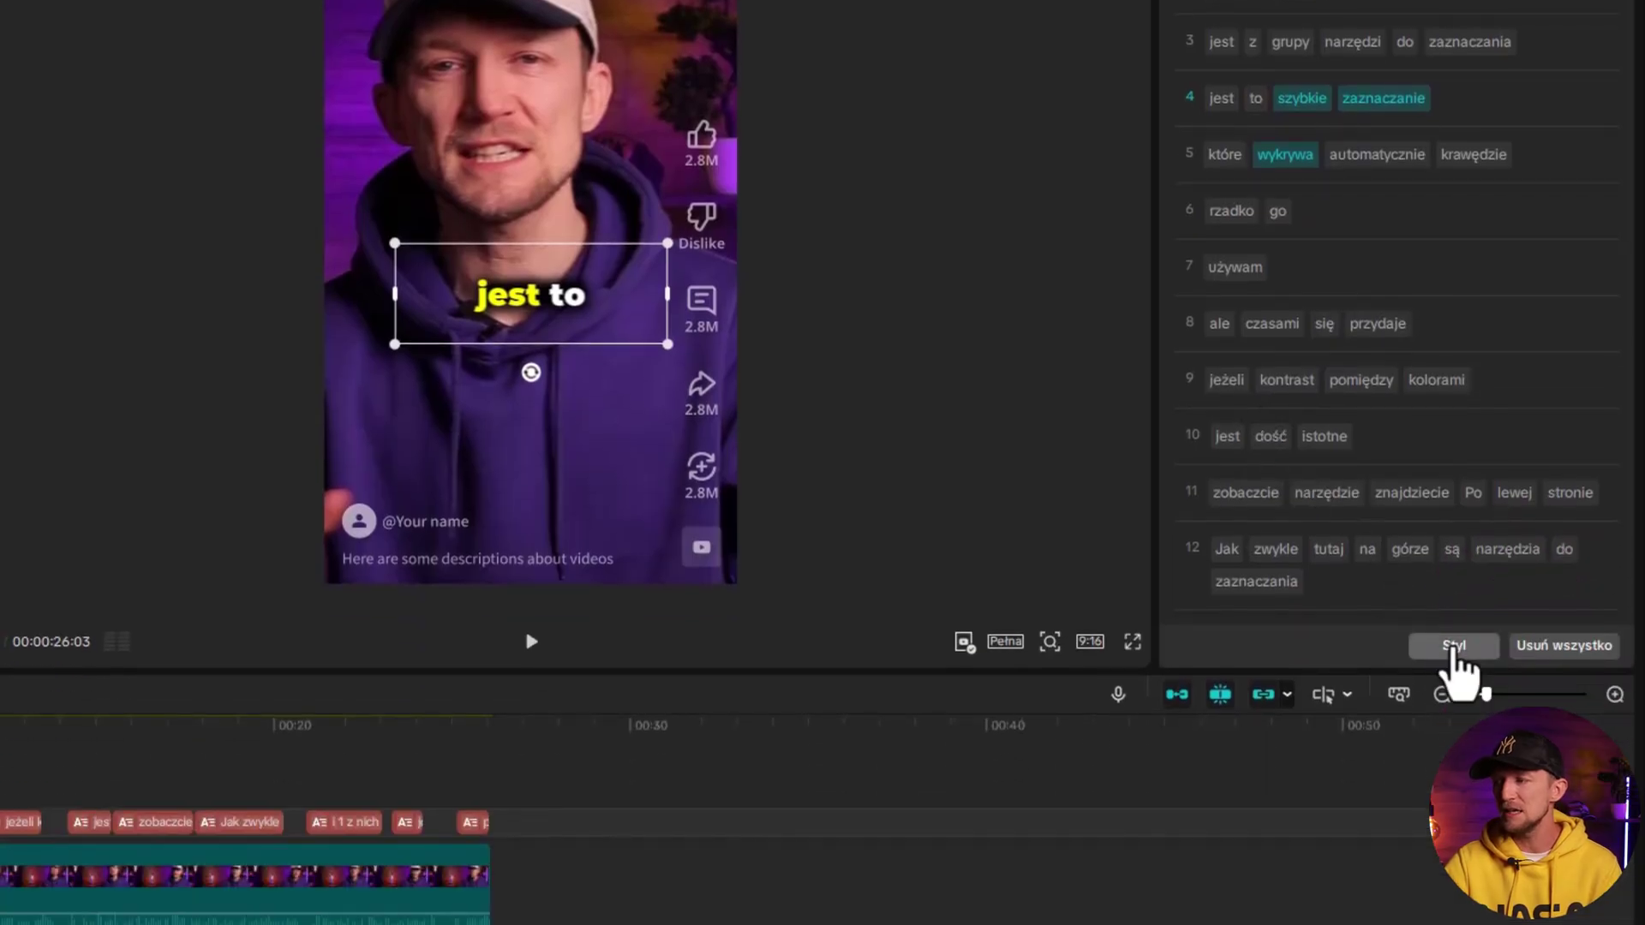
# Style the highlighted keywords in red FF0000 at font size 15
pyautogui.click(1454, 857)
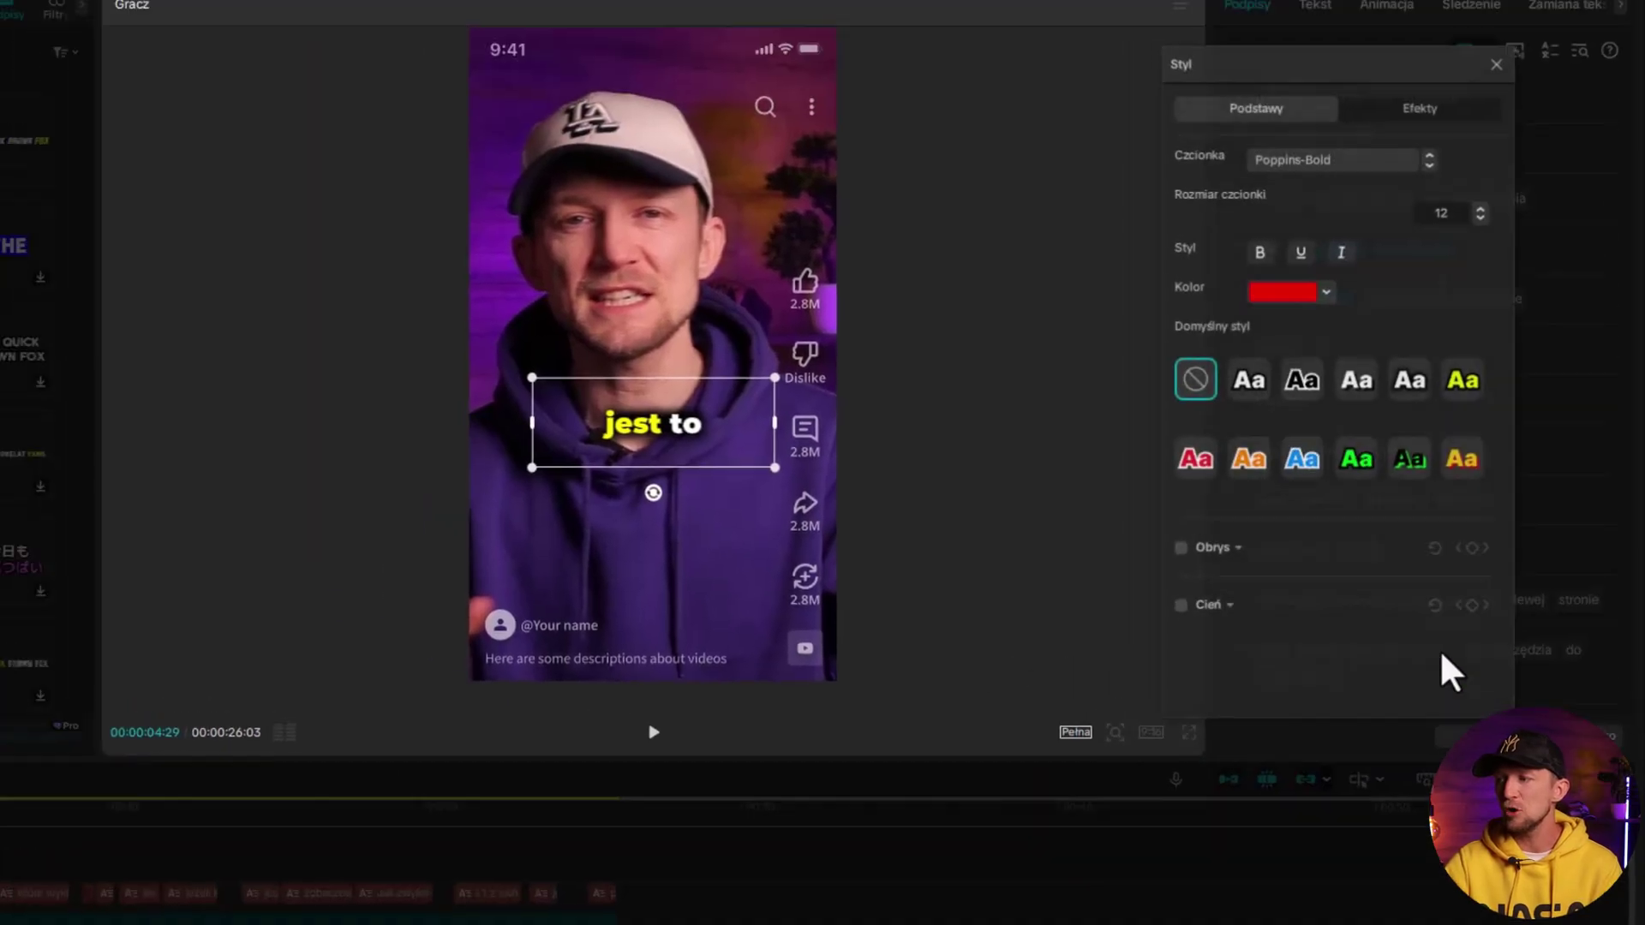
pyautogui.click(1326, 291)
pyautogui.moveTo(1378, 366); pyautogui.dragTo(1362, 393)
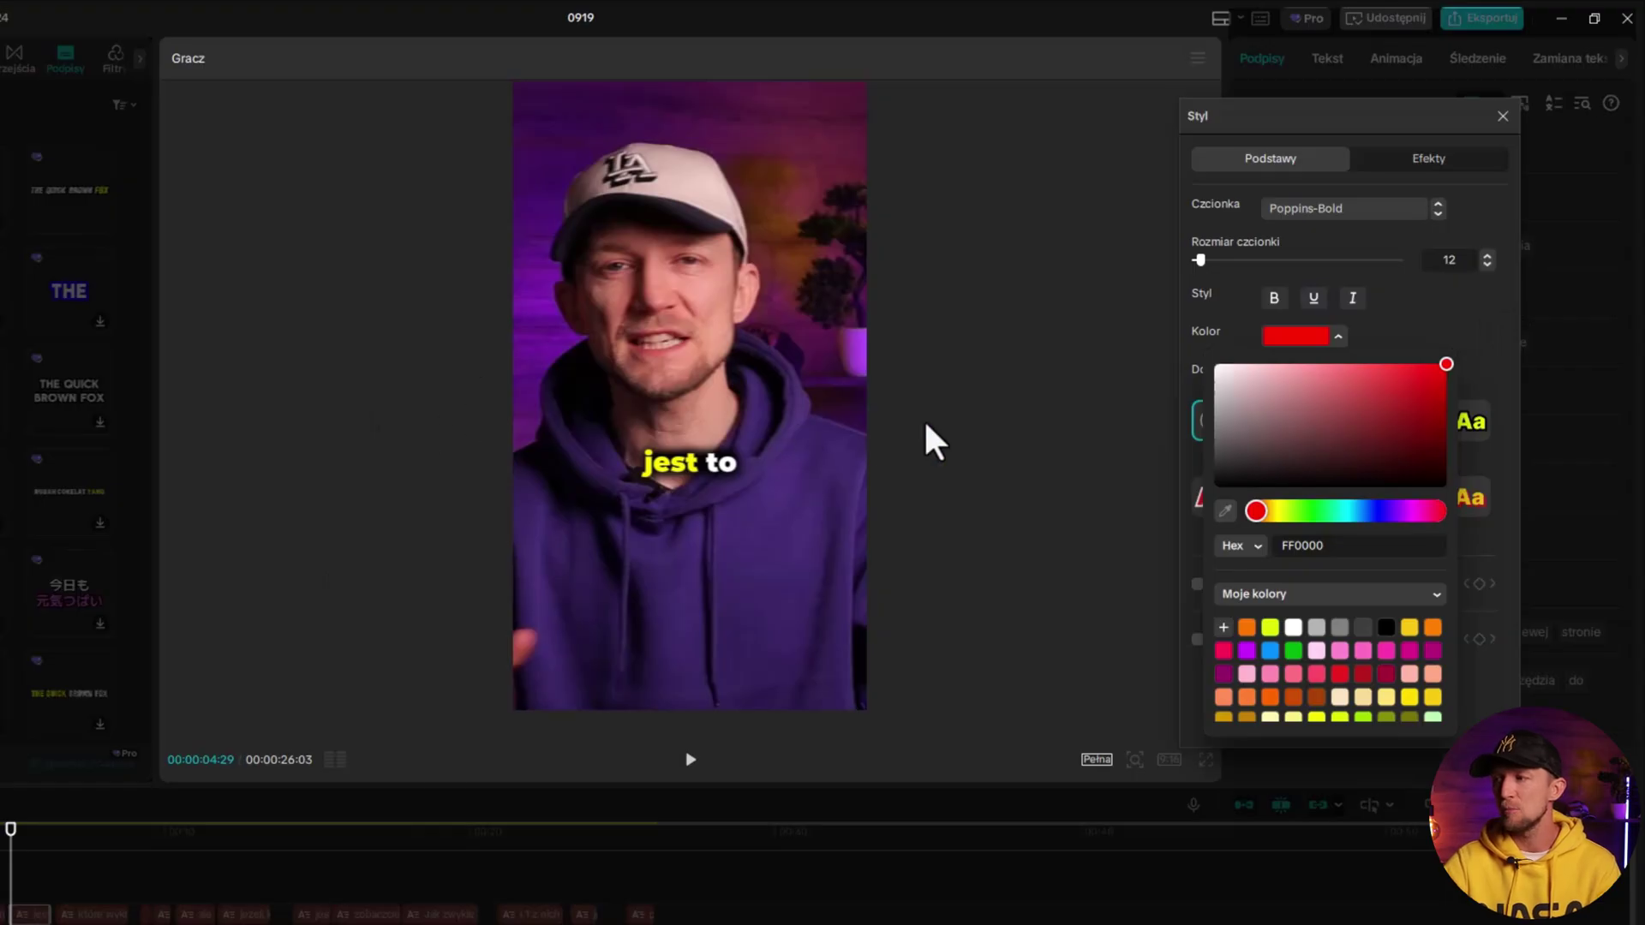
pyautogui.click(1486, 257)
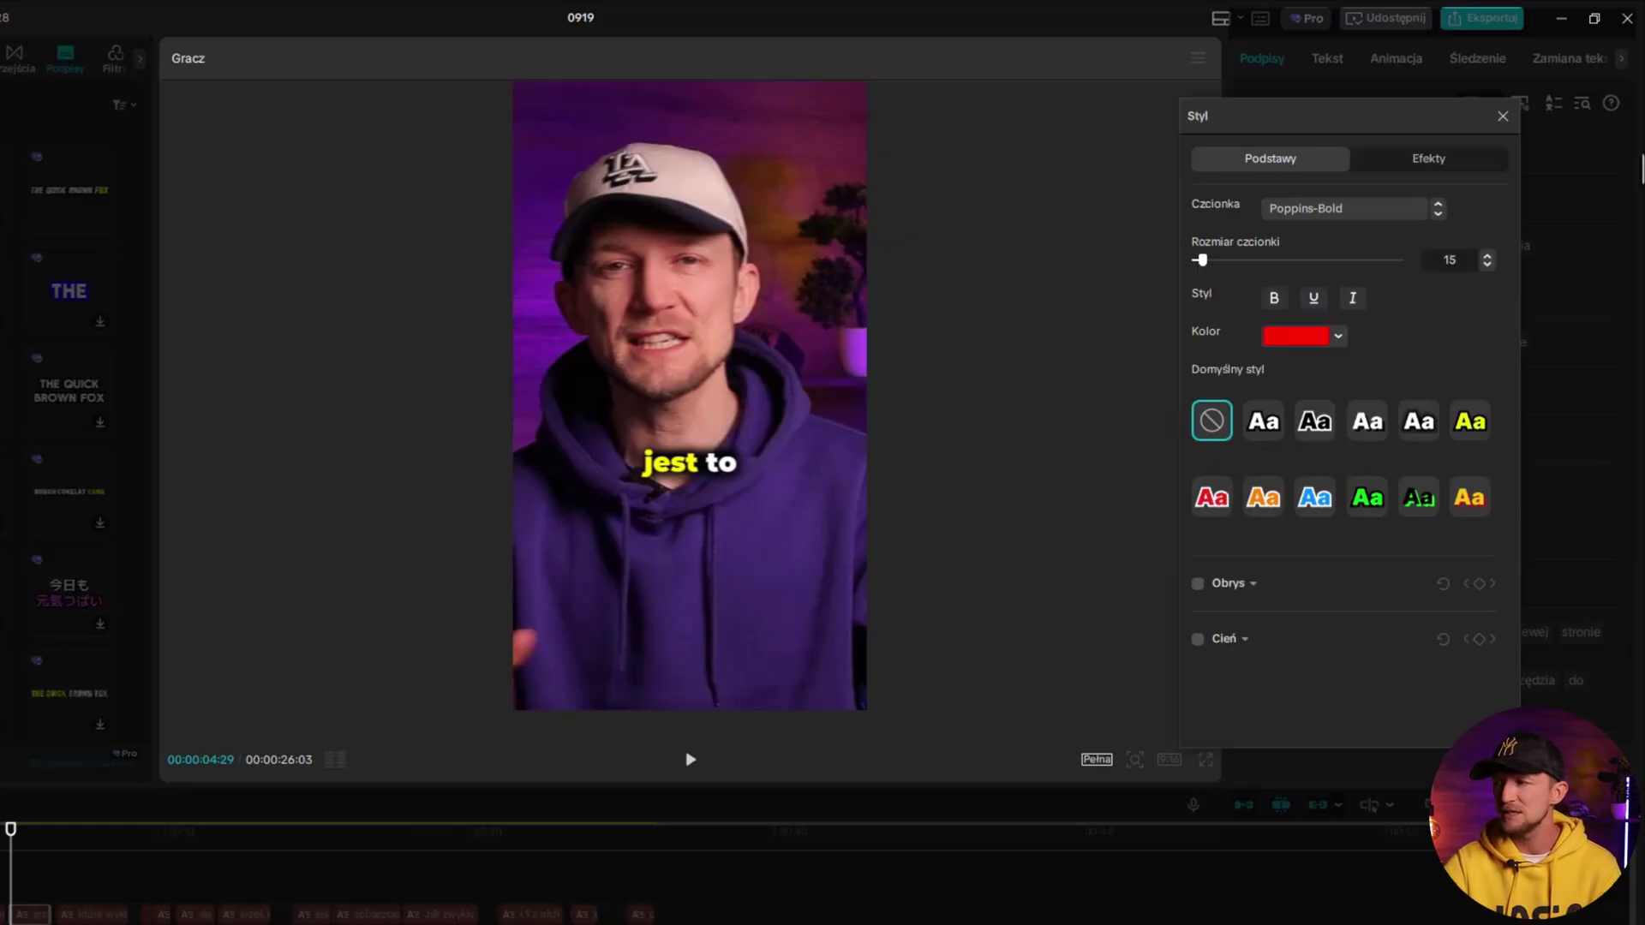
pyautogui.click(1502, 117)
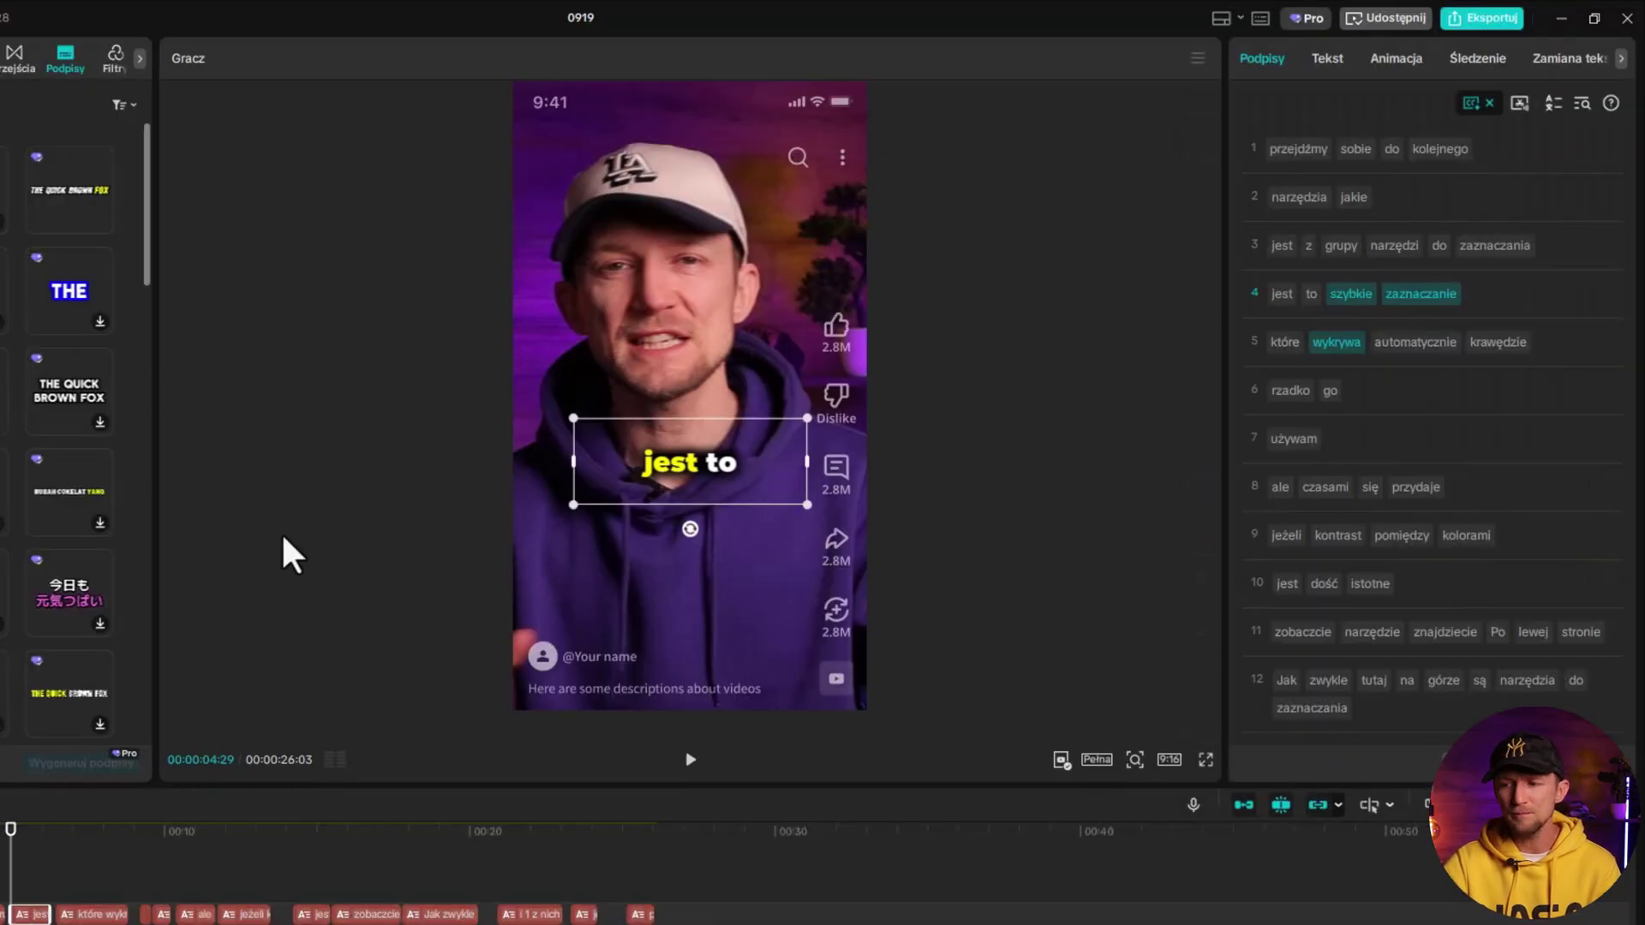
# Play the captions to check the keyword highlighting, and return to the plain caption list at "szybkie zaznaczanie"
pyautogui.click(255, 754)
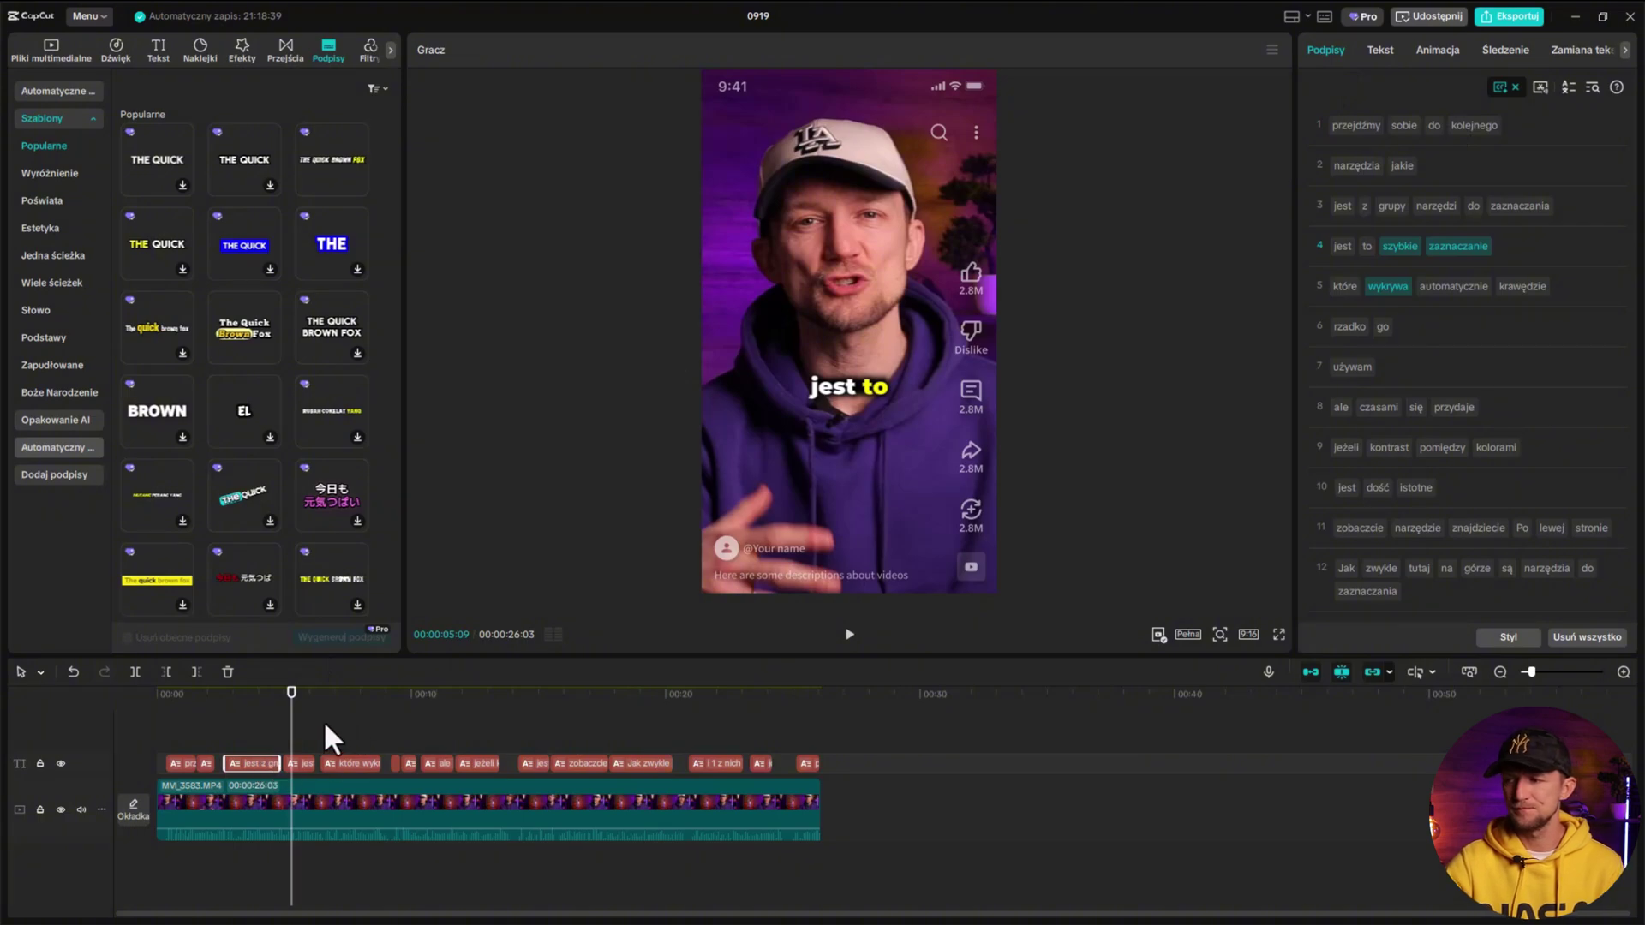
pyautogui.press('space')
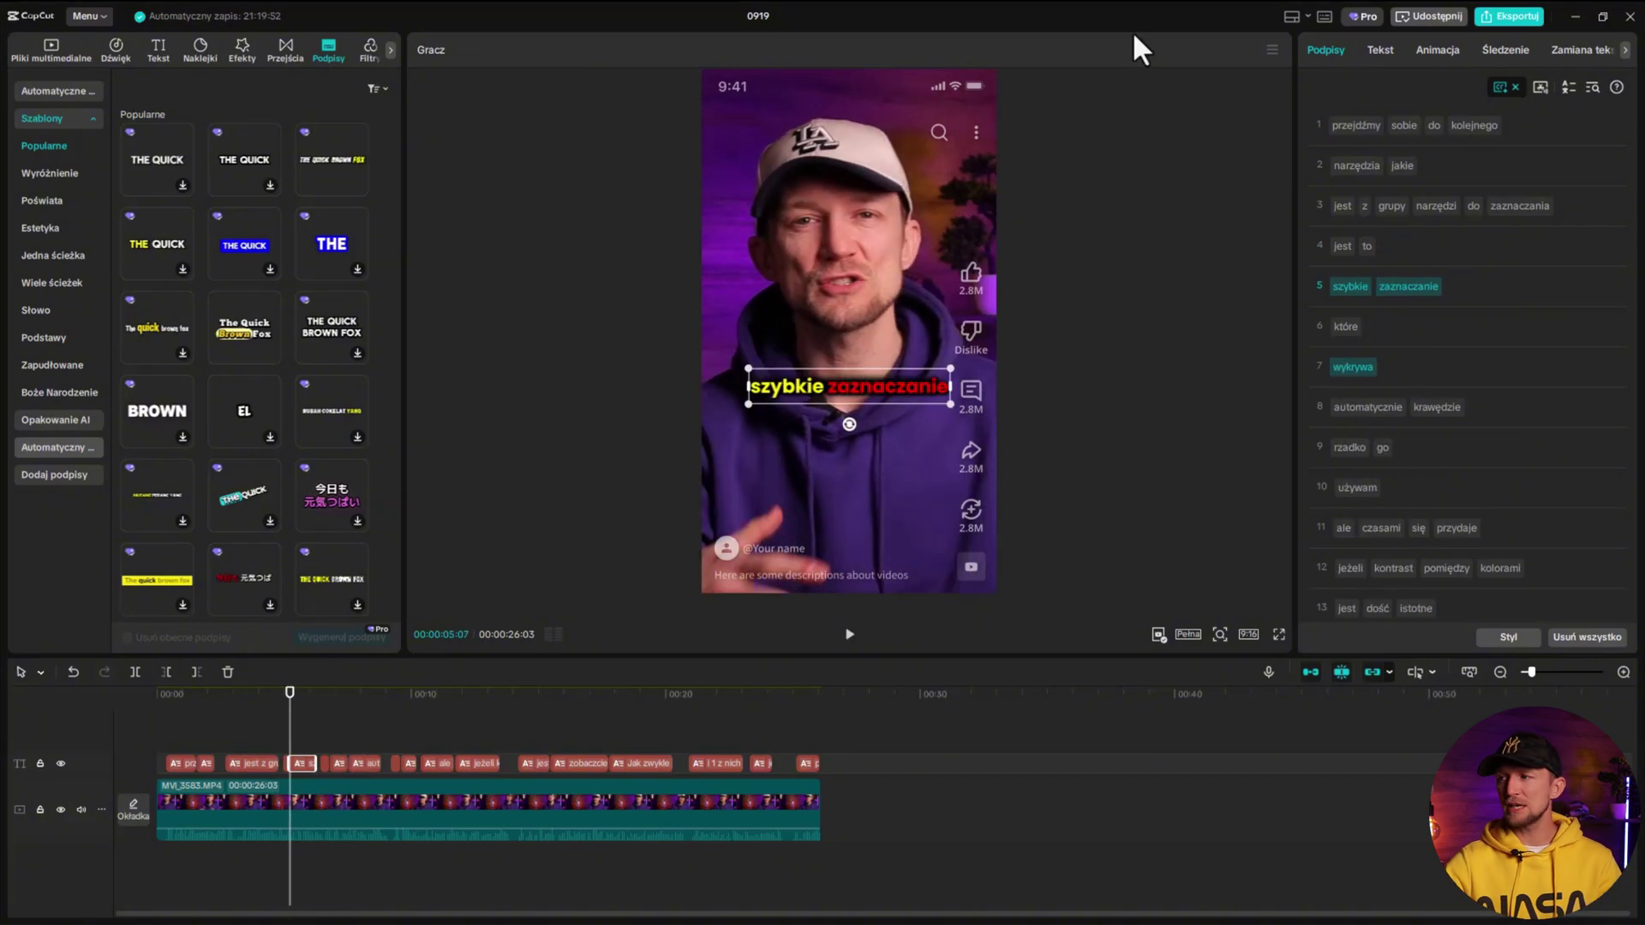
pyautogui.click(1506, 88)
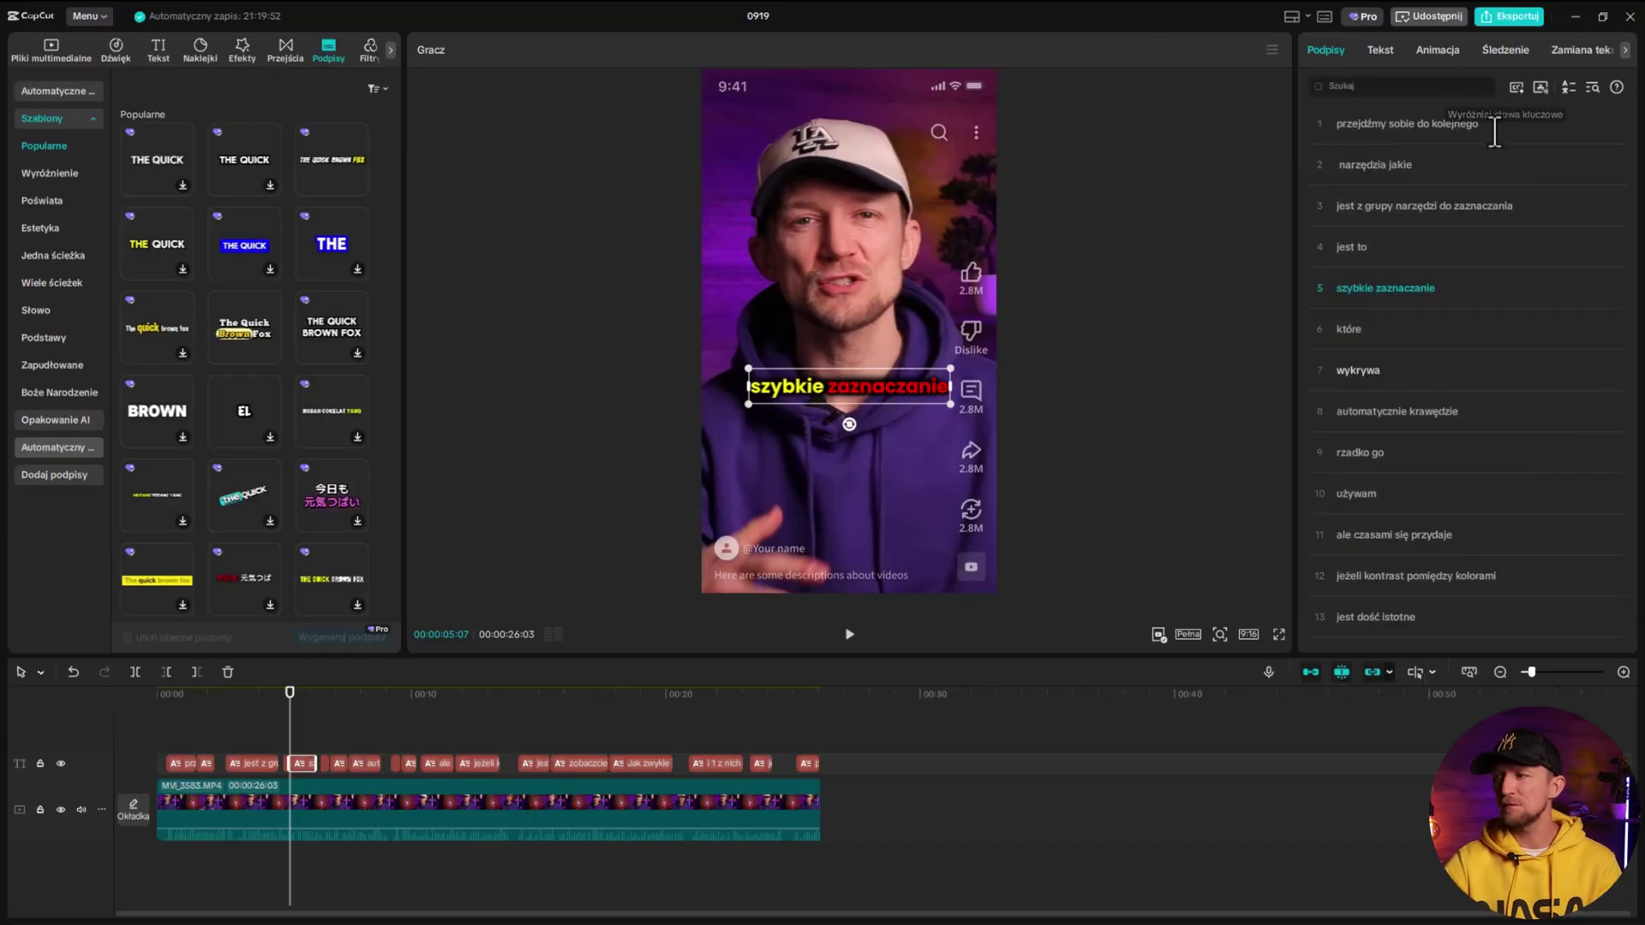
pyautogui.click(1399, 328)
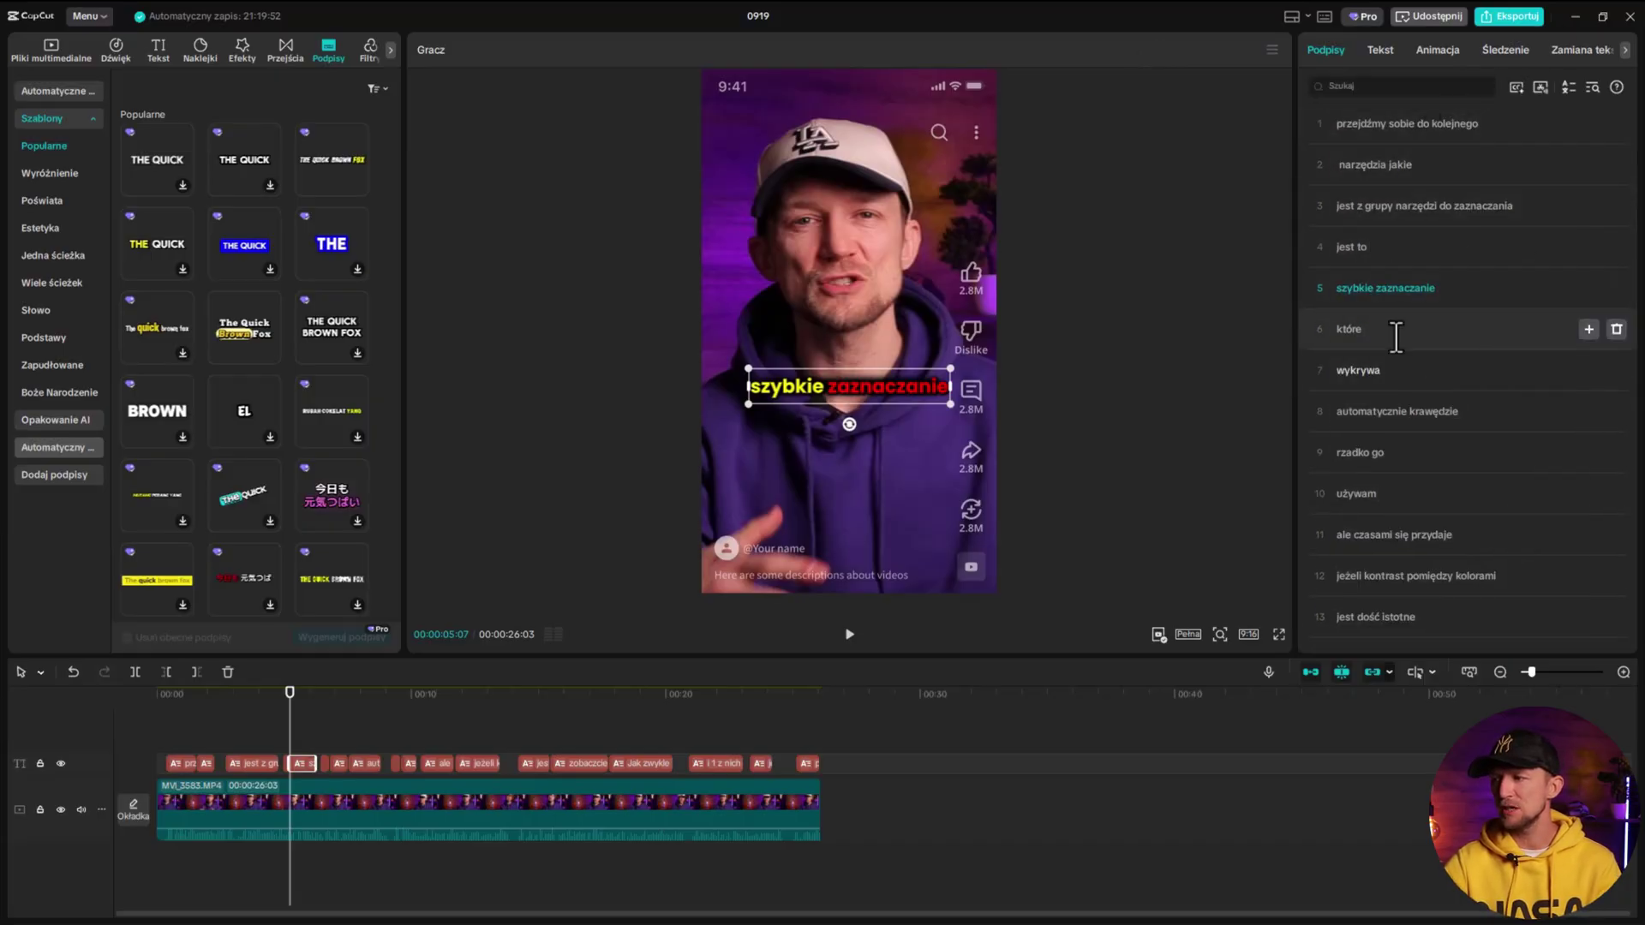
pyautogui.click(1476, 248)
pyautogui.click(1450, 289)
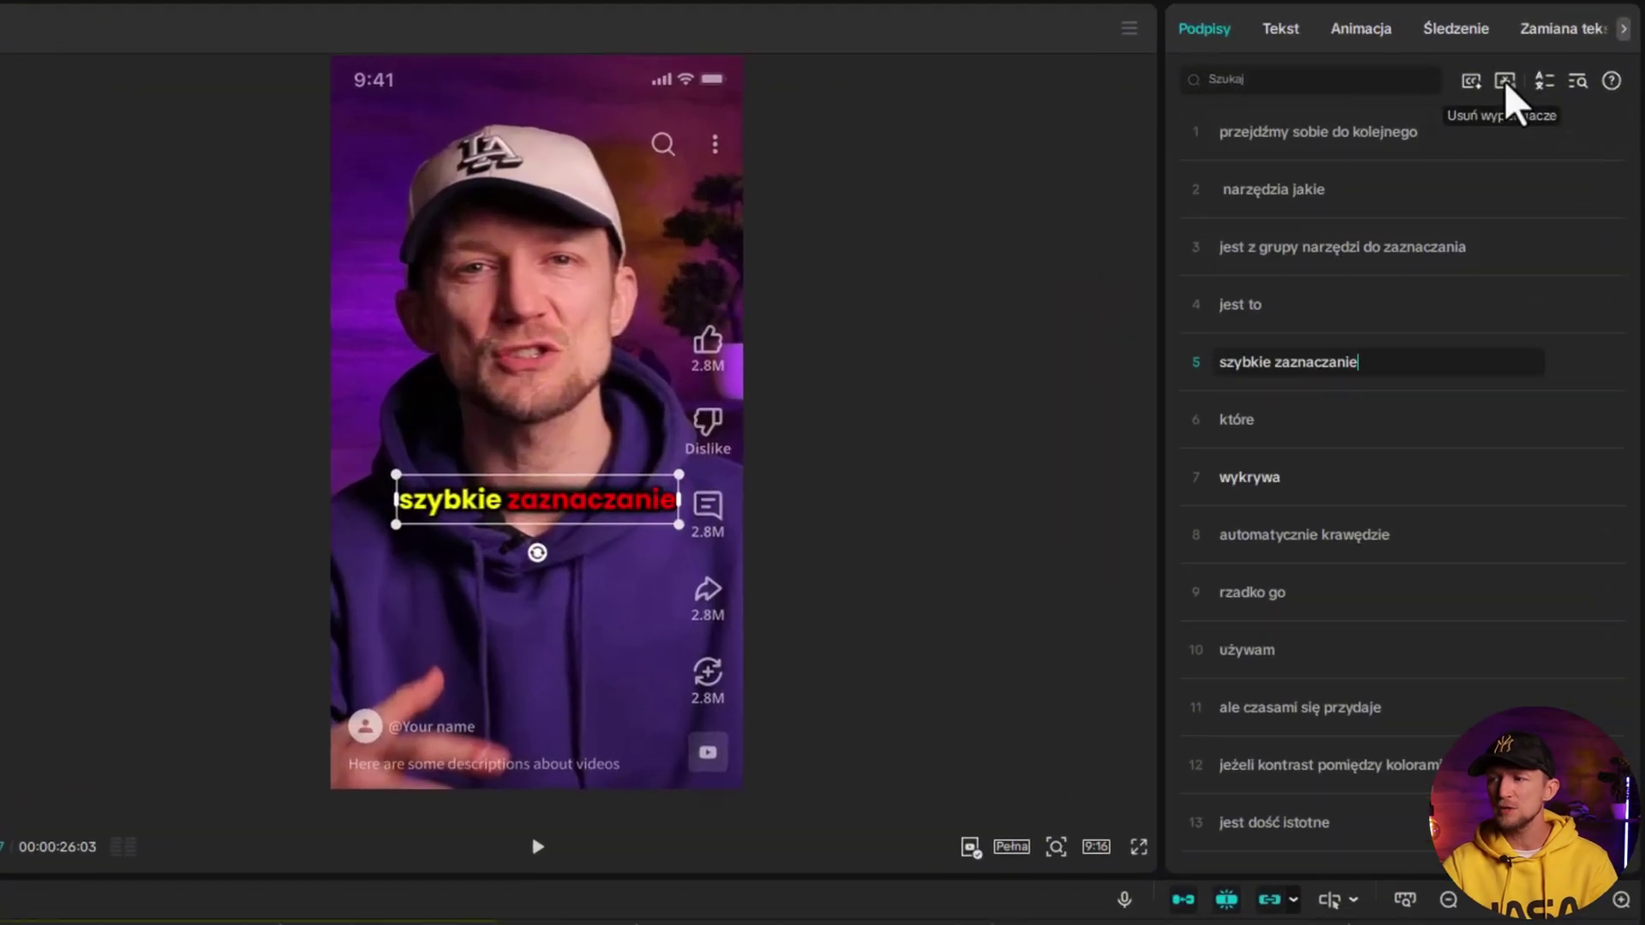
# Use the filler removal tool to delete the pause at the start of the recording
pyautogui.click(1540, 88)
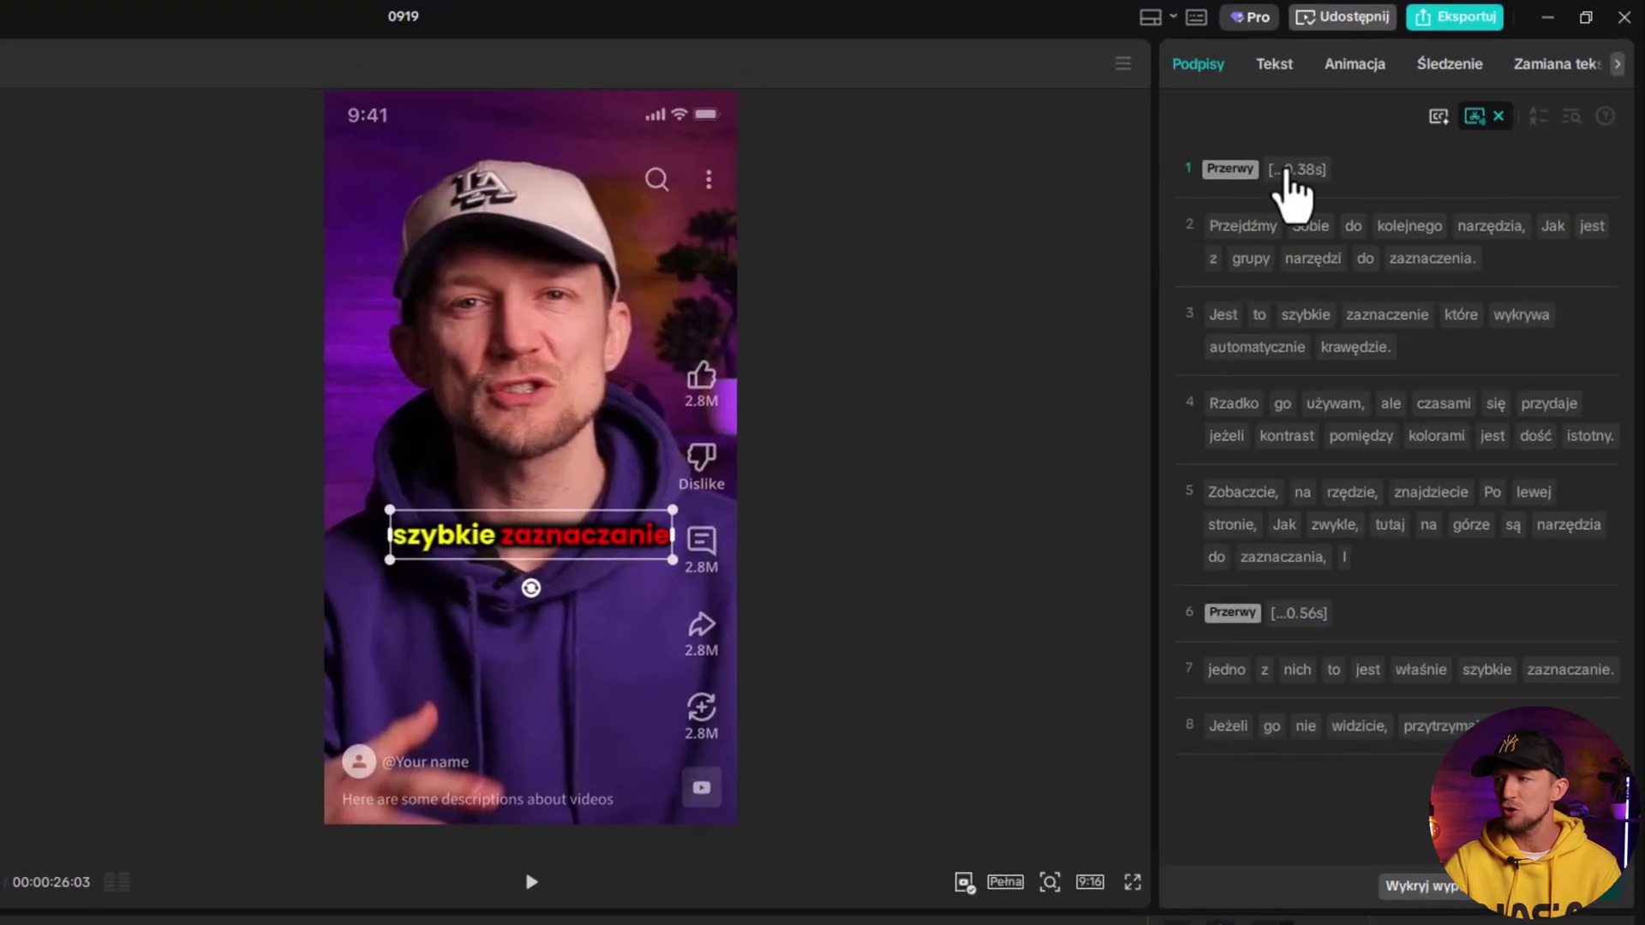
pyautogui.click(1294, 170)
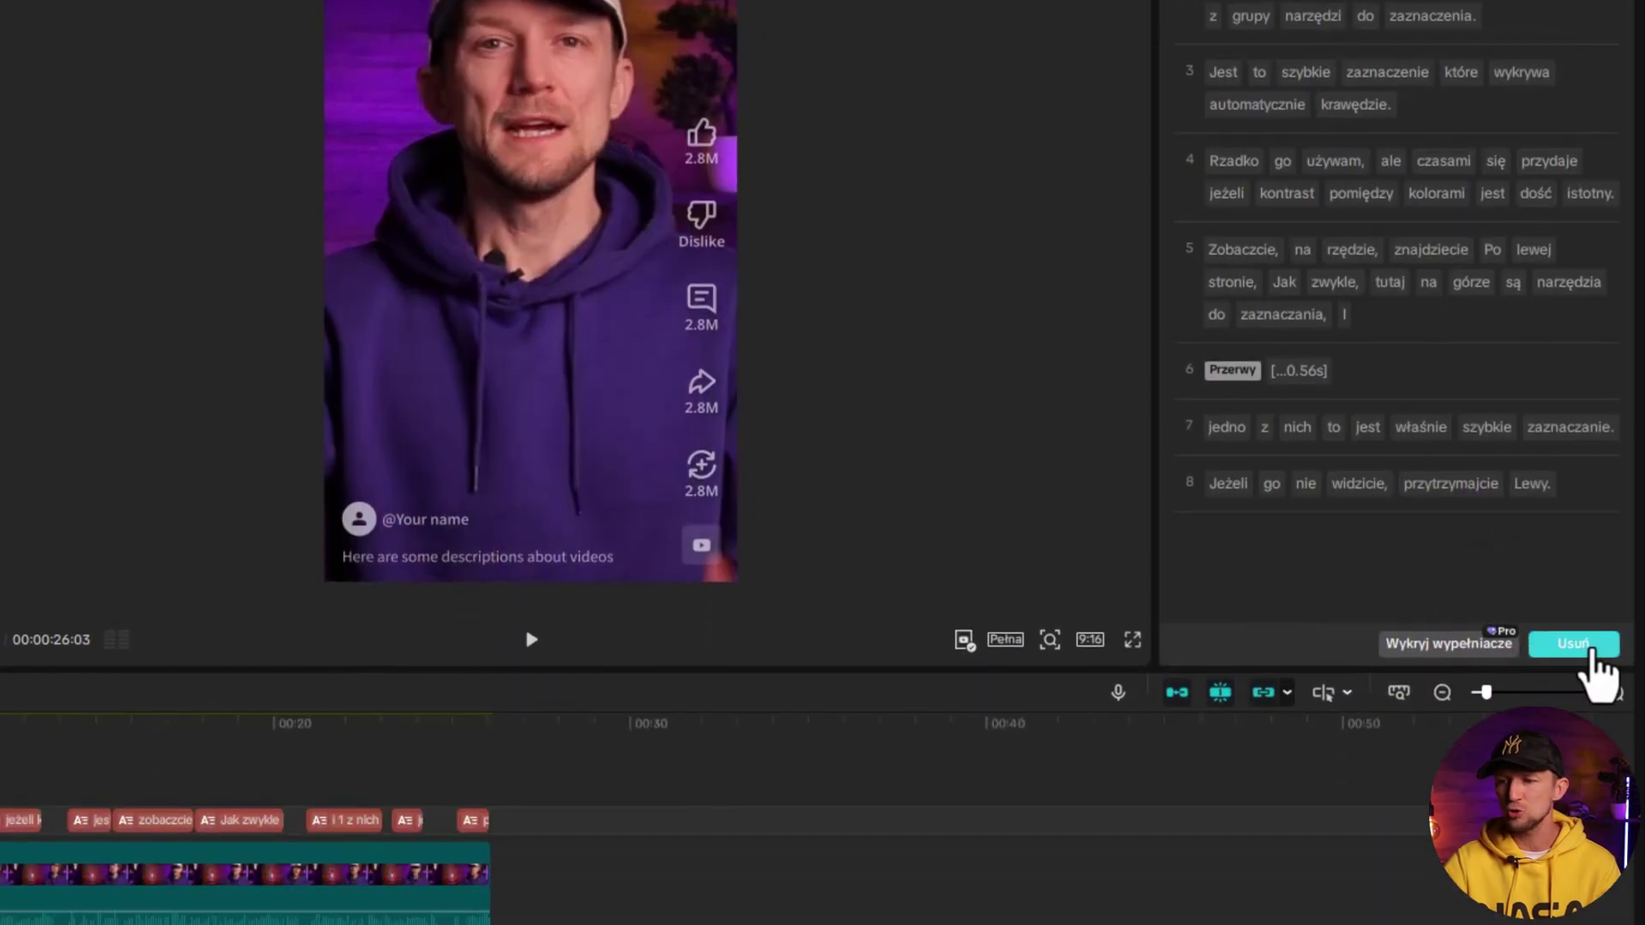
pyautogui.click(1581, 887)
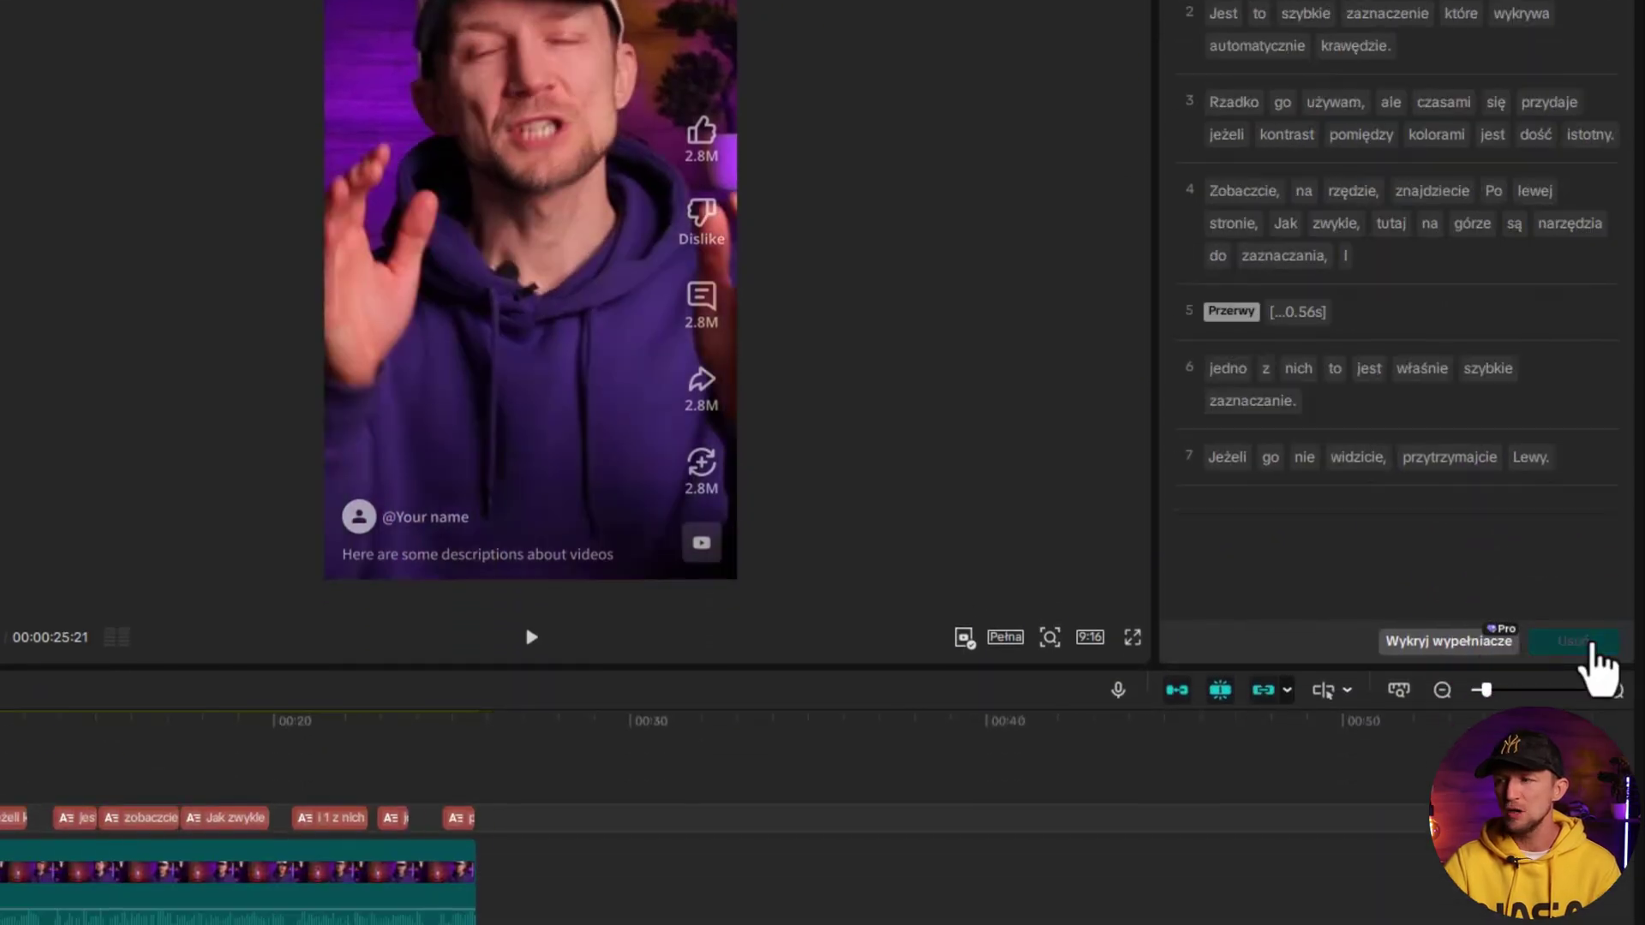